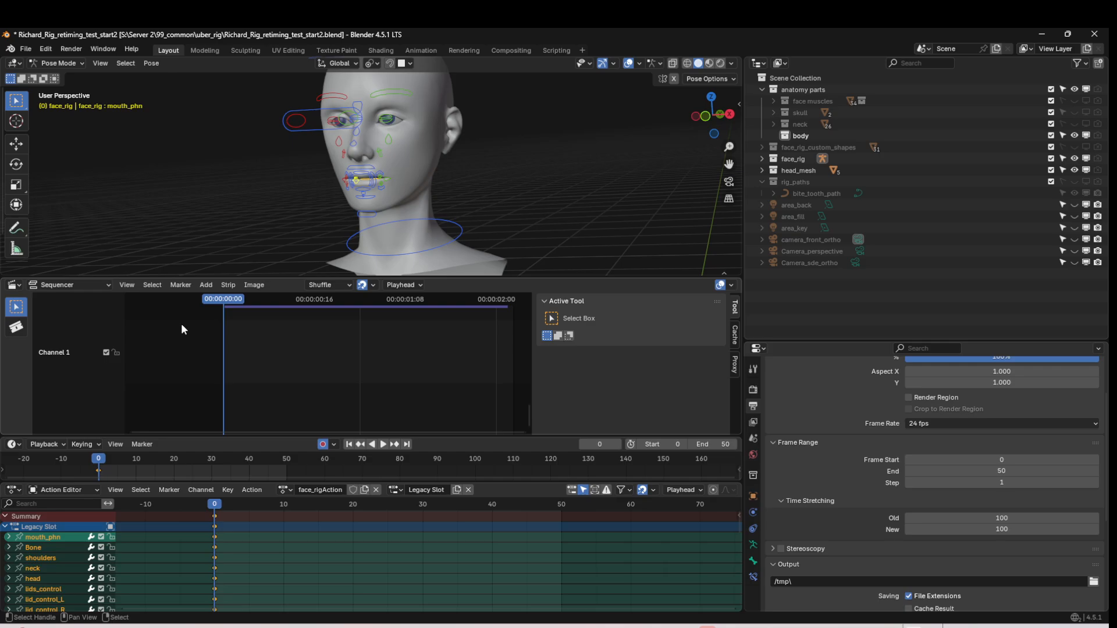
click(54, 443)
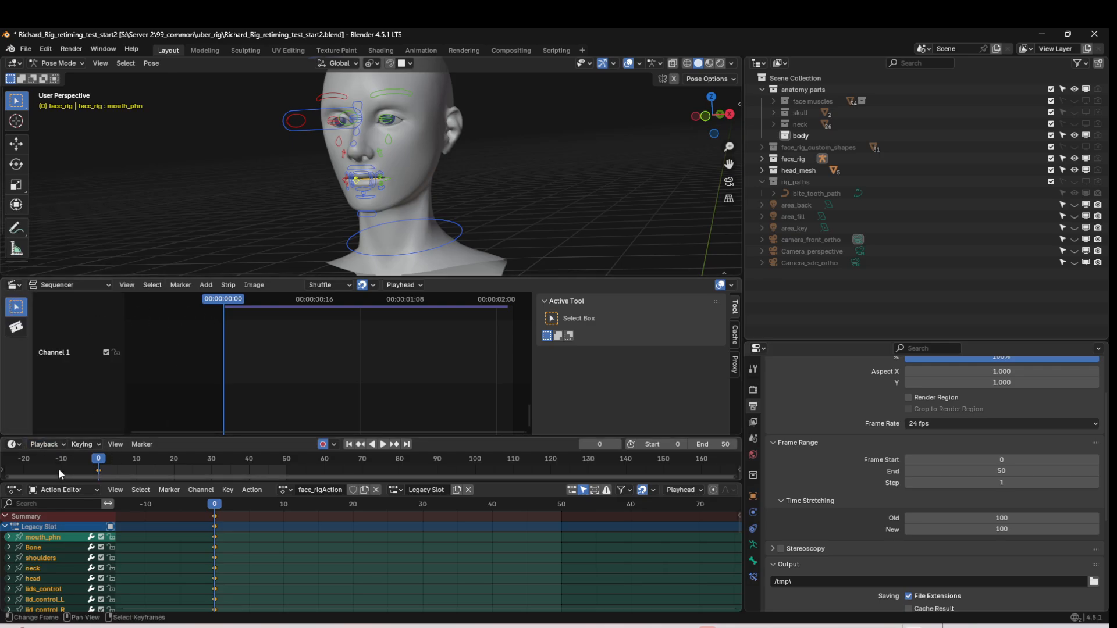
click(50, 444)
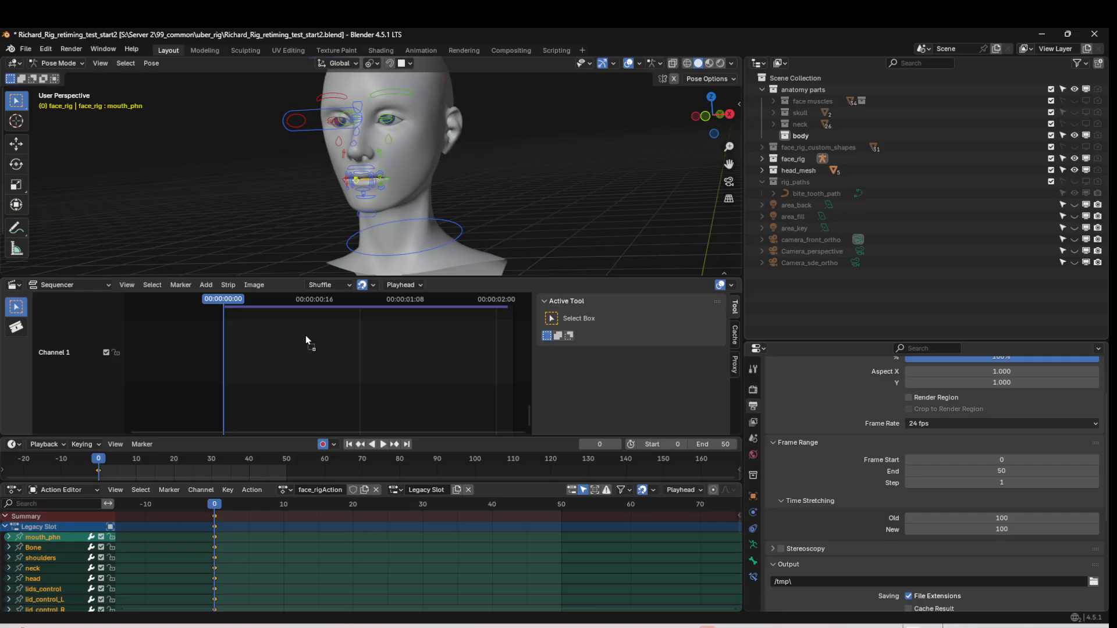
- Add the Sir_Vardo_01.wav sound to channel 1 of the Sequencer, preview it, and slide the strip to start at frame -5
drag(306, 336, 215, 362)
key(space)
key(space)
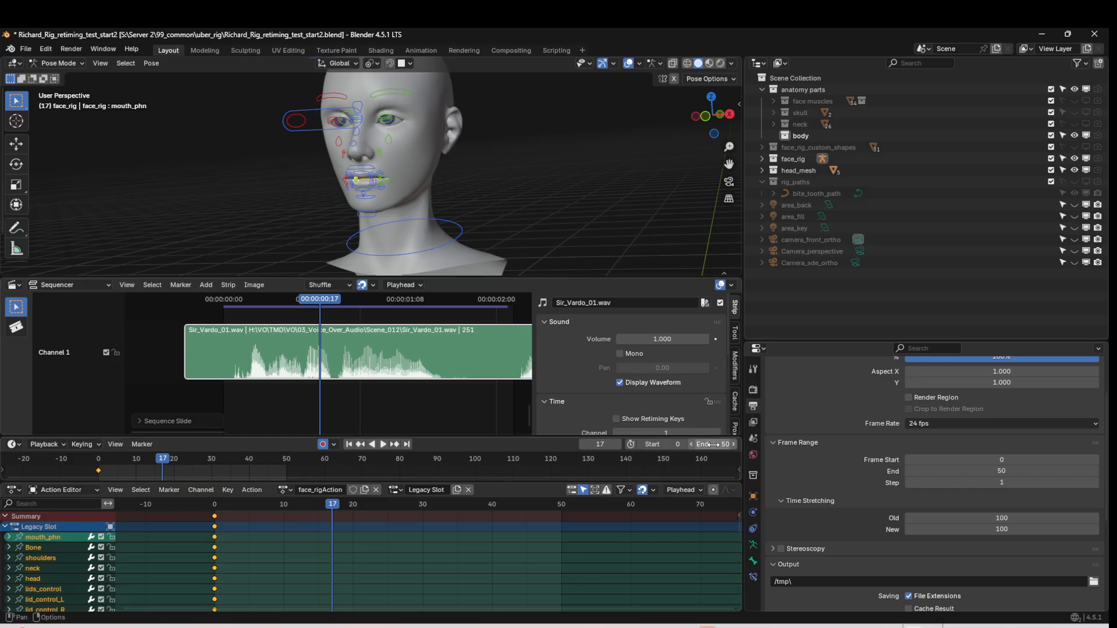
drag(456, 353, 466, 353)
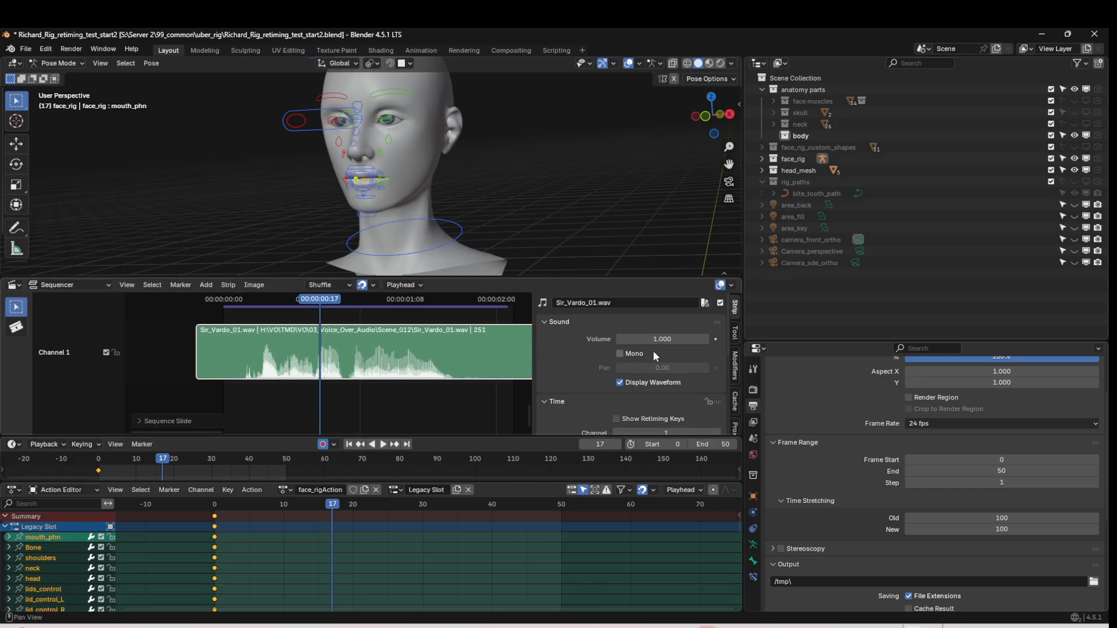
- Set the volume of the Sir_Vardo_01.wav sound strip to 0.1
click(668, 340)
text(0.1)
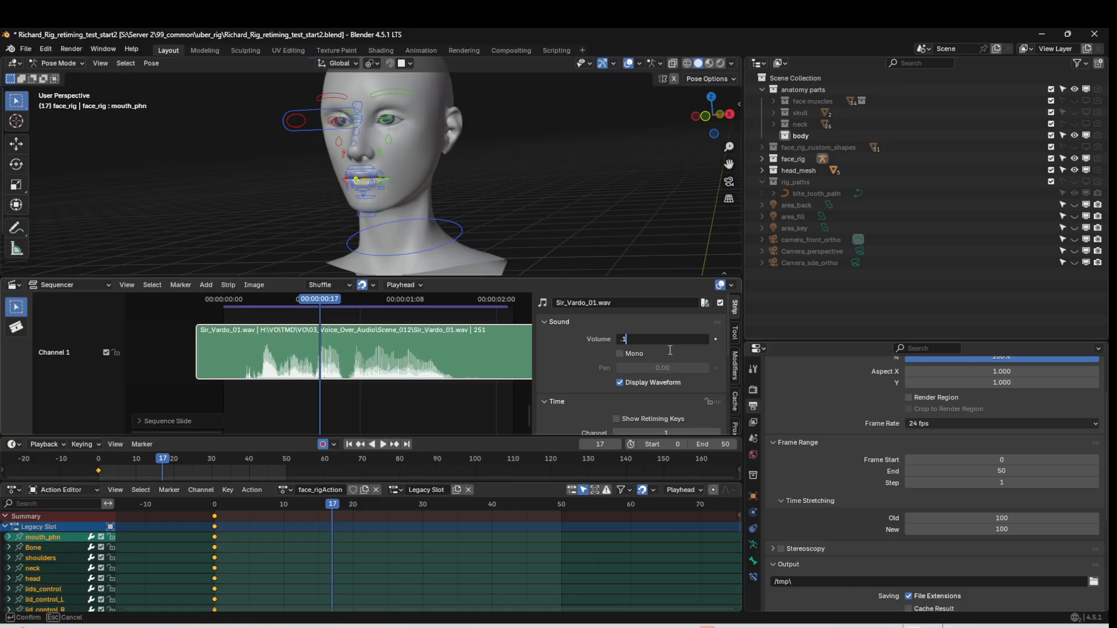
key(Return)
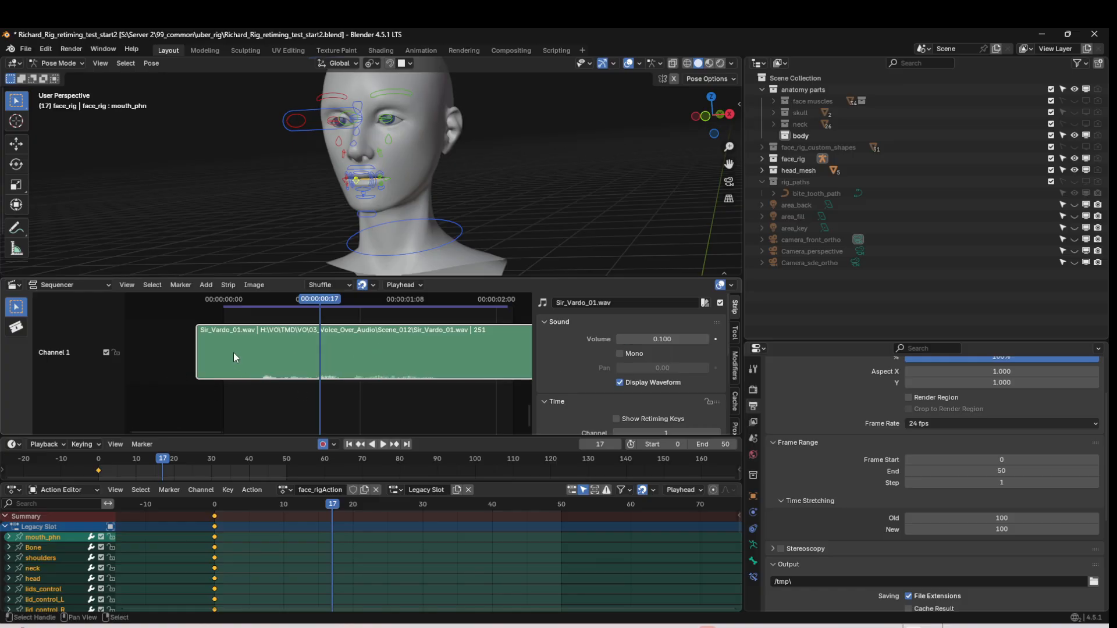
- Return the playhead to frame 0 and play back the scene with the quieter sound
click(228, 299)
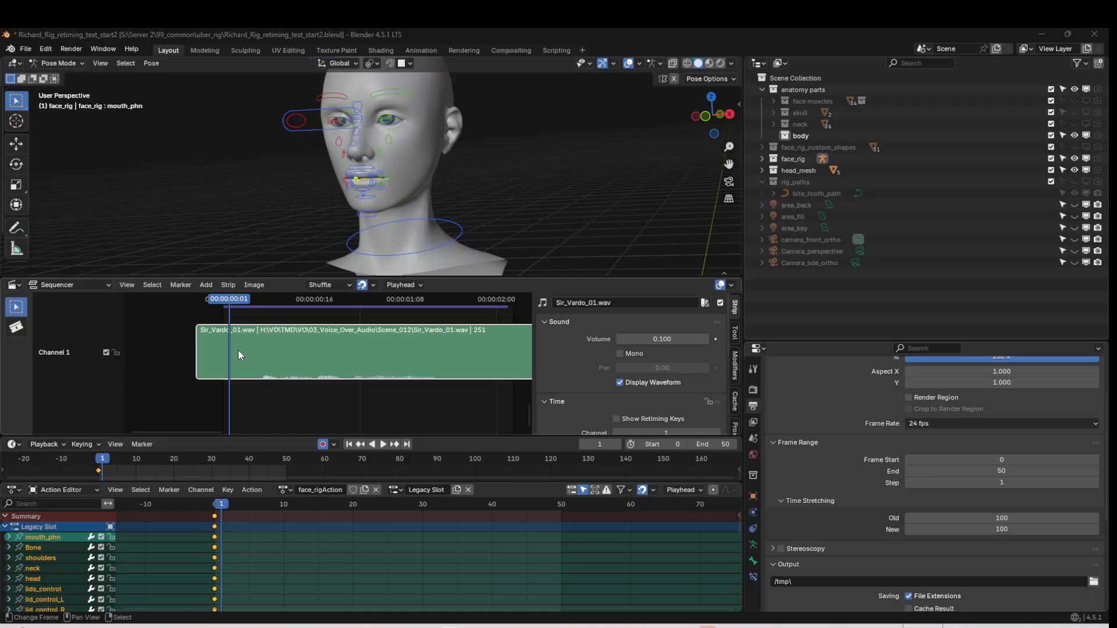
click(225, 307)
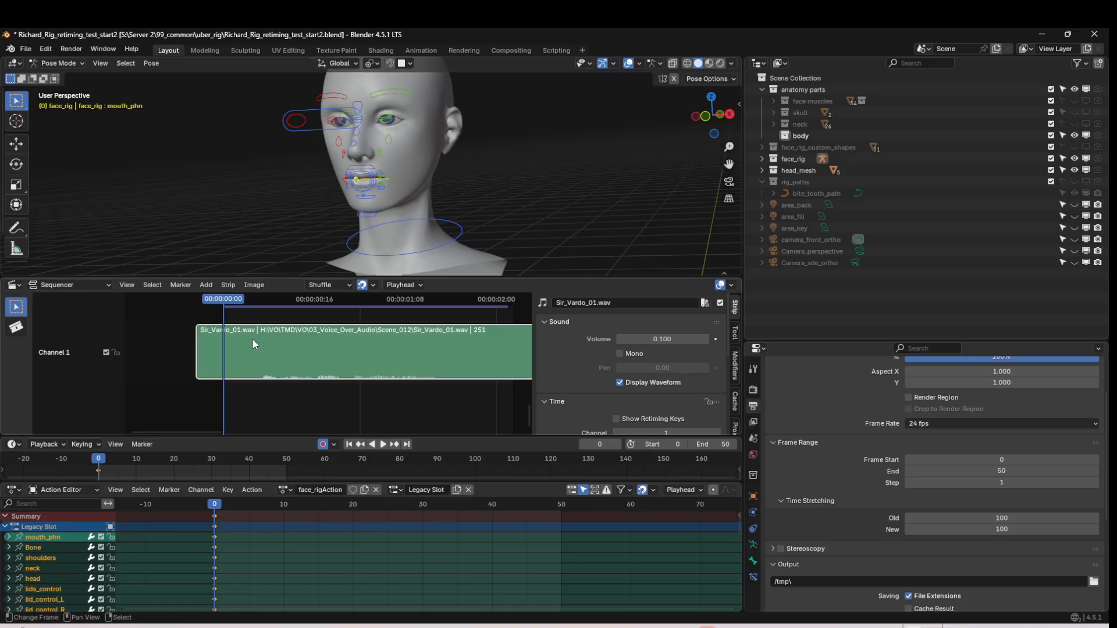
key(space)
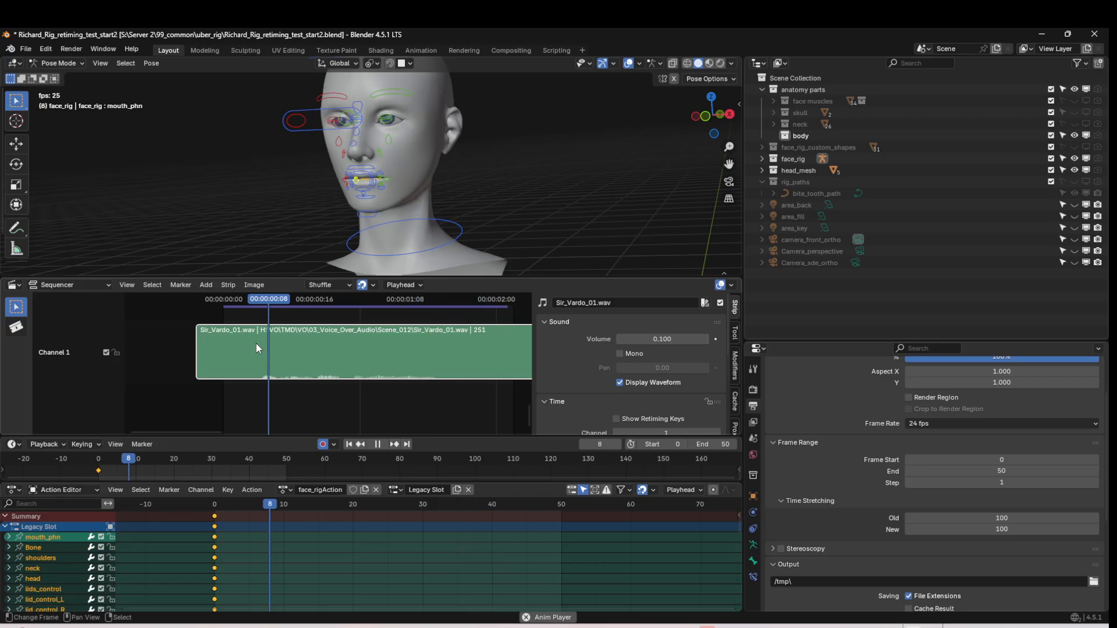
key(Escape)
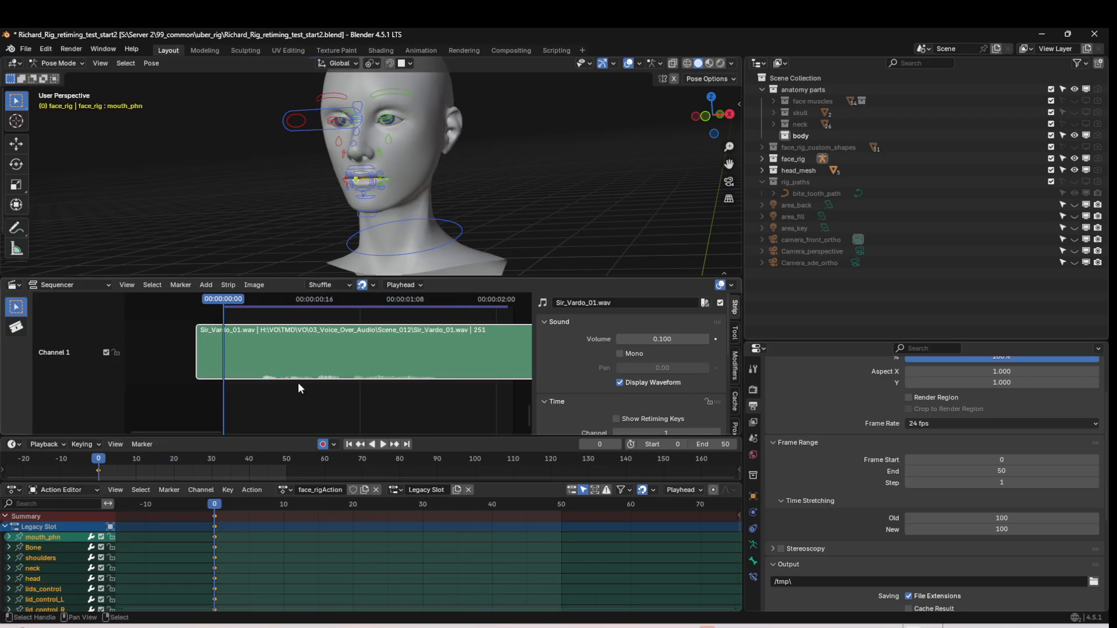
- Enlarge the Sequencer and trim both ends of the sound strip so it runs from frame 0 to frame 51
scroll(353, 359, down, 1)
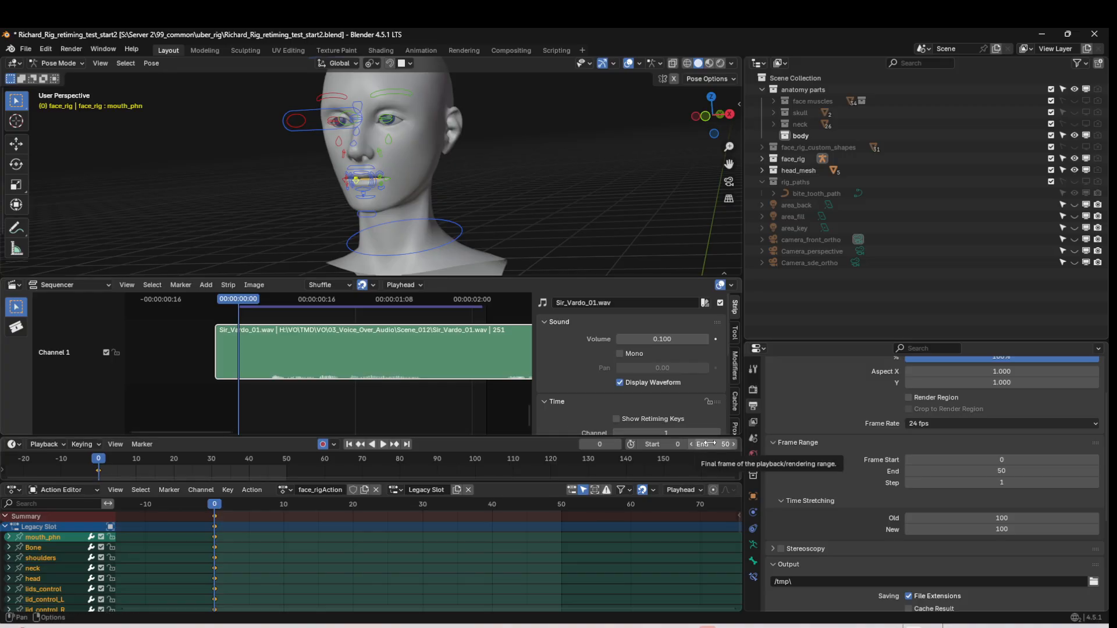
scroll(363, 349, down, 3)
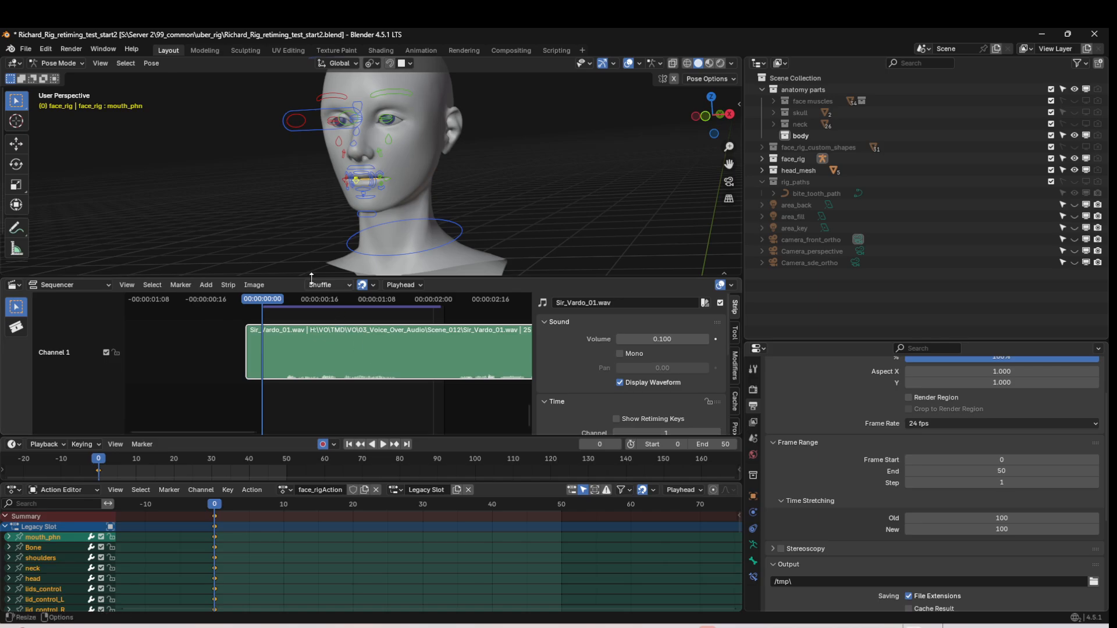
mouse_move(301, 276)
mouse_down()
mouse_move(296, 286)
mouse_move(289, 263)
mouse_up()
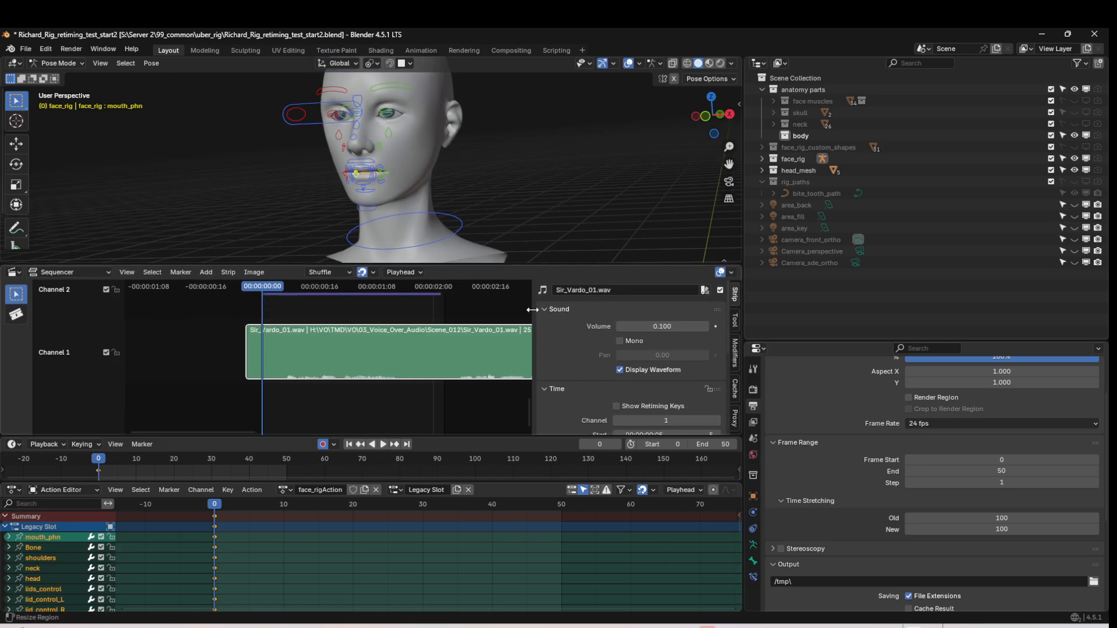
drag(534, 367, 606, 367)
scroll(452, 344, down, 5)
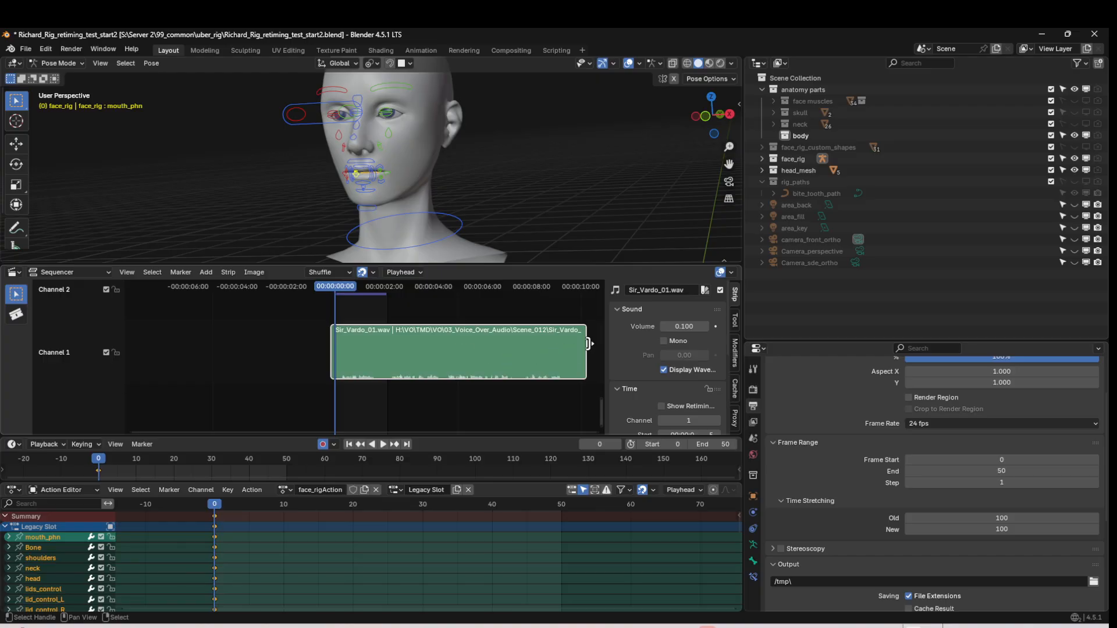
drag(584, 343, 384, 342)
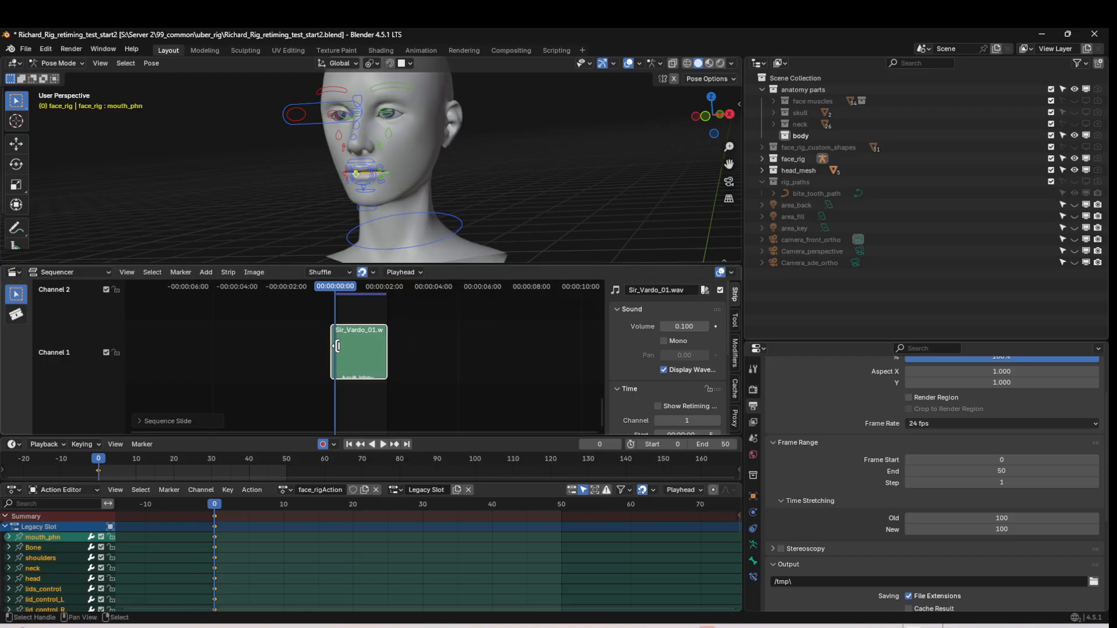
scroll(340, 348, up, 4)
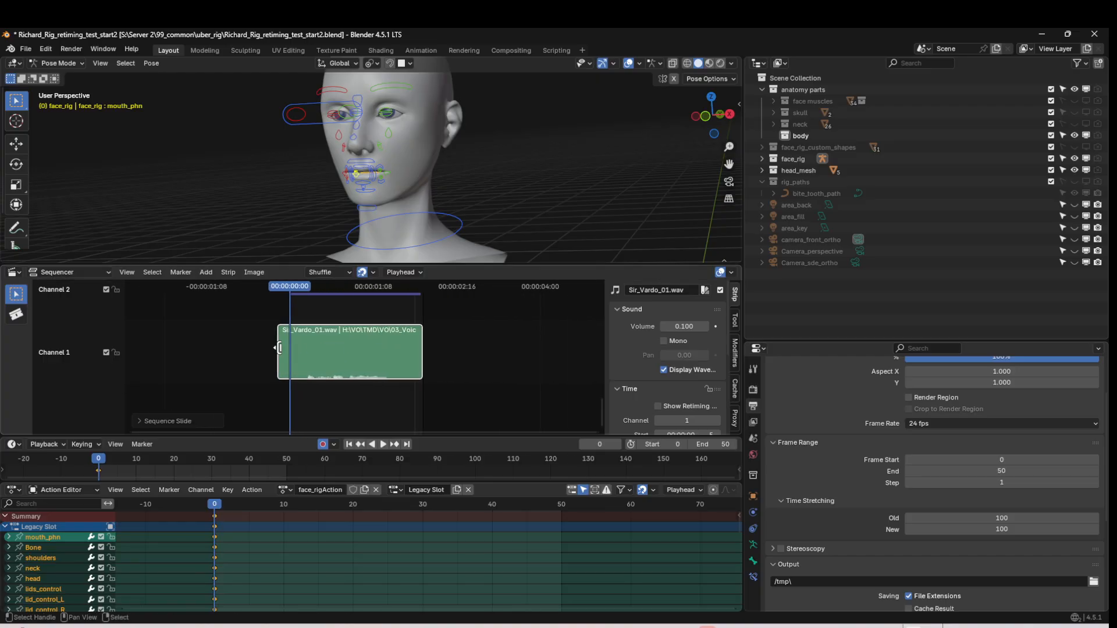
drag(278, 348, 289, 347)
scroll(335, 354, up, 3)
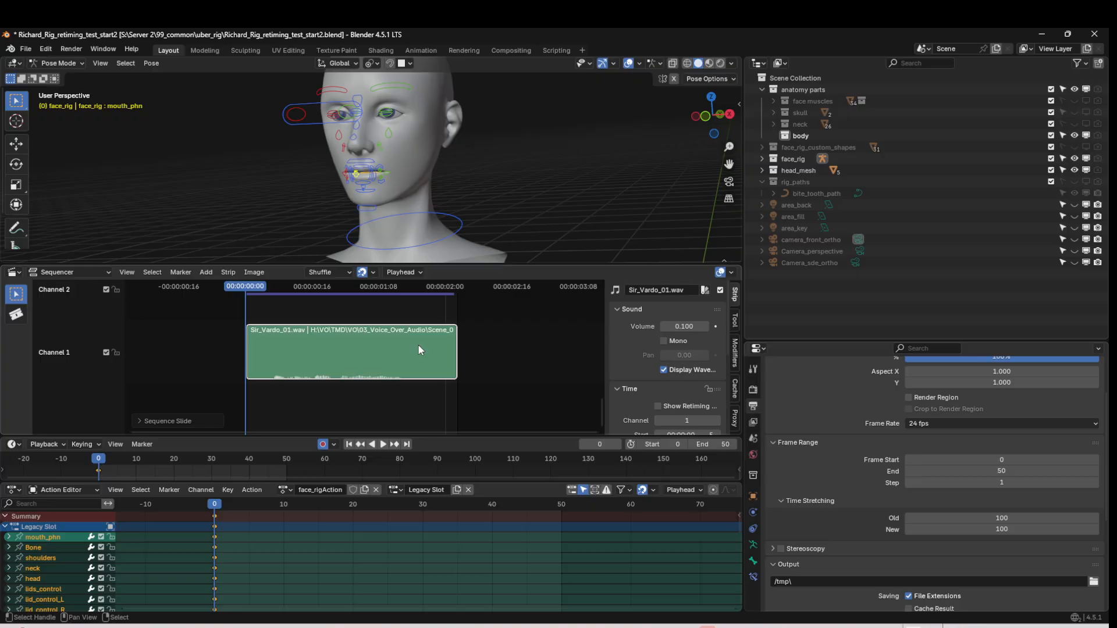
- Enable Show Retiming Keys in the sound strip's time settings
drag(603, 343, 511, 336)
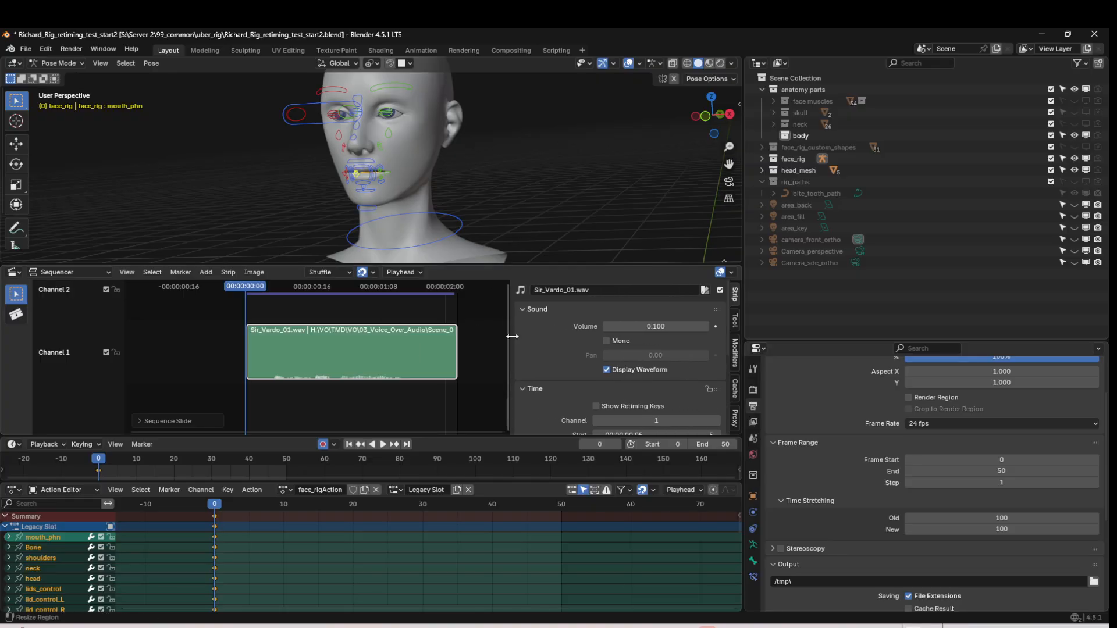
scroll(616, 384, down, 2)
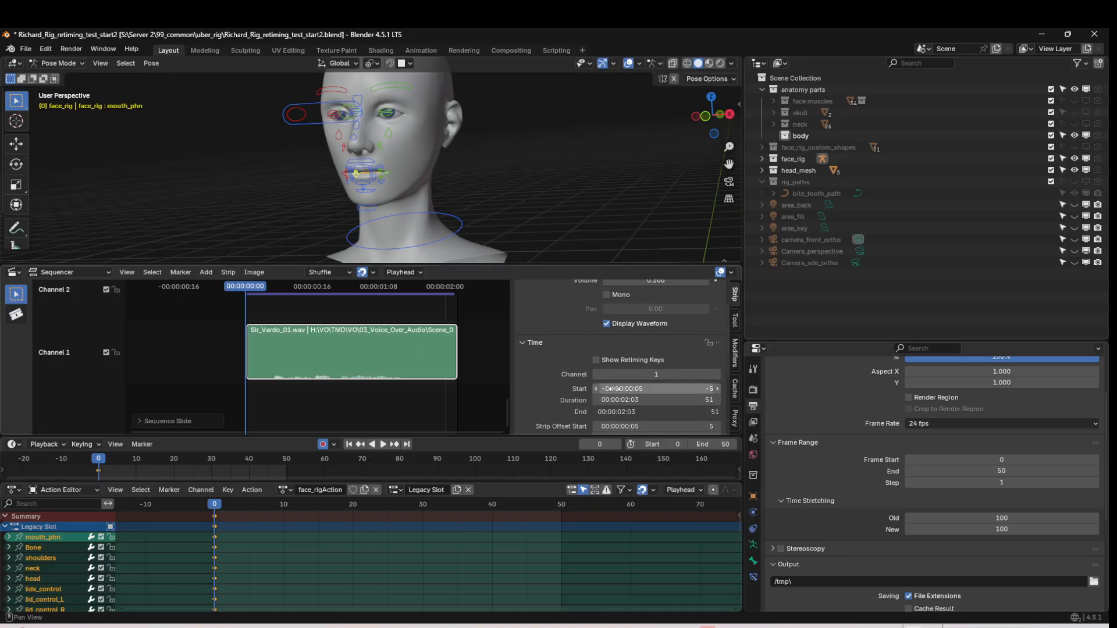
click(597, 357)
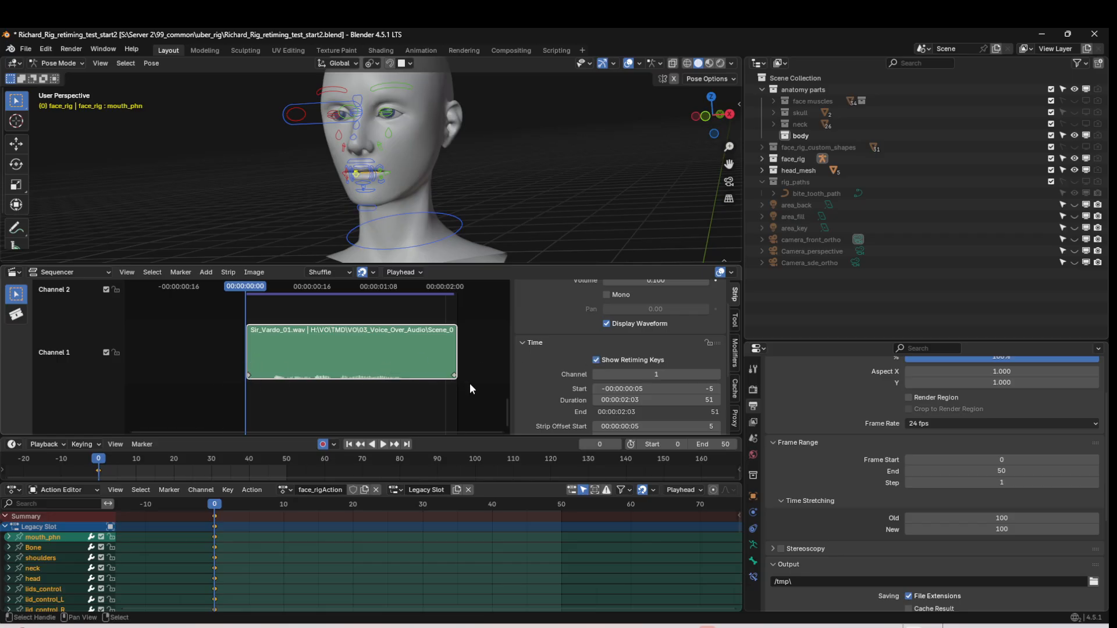
drag(511, 391, 586, 390)
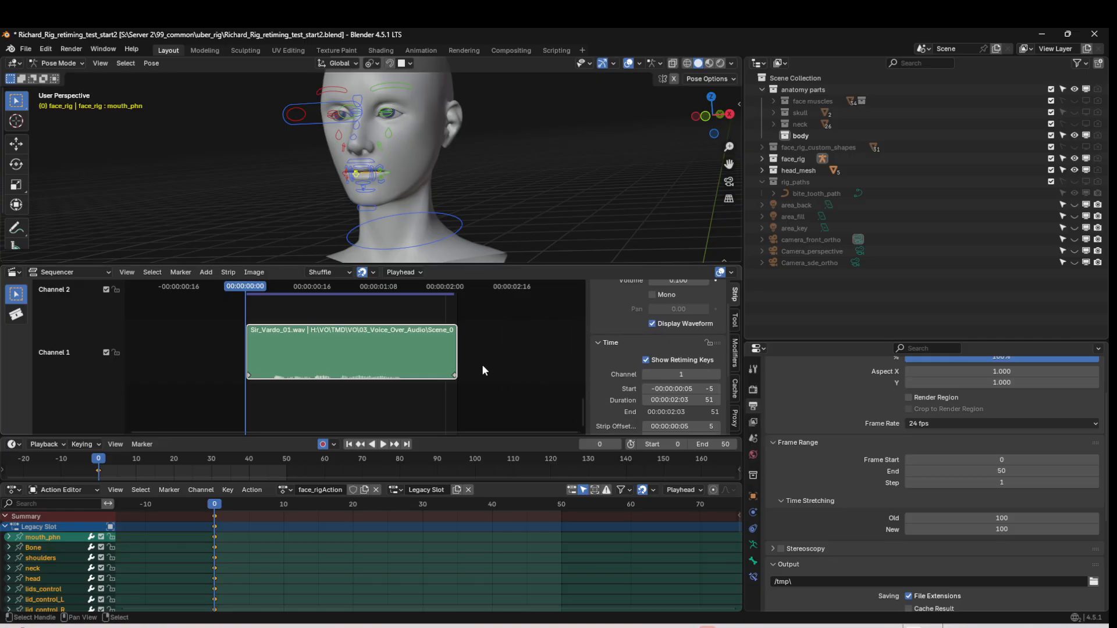
scroll(395, 358, down, 2)
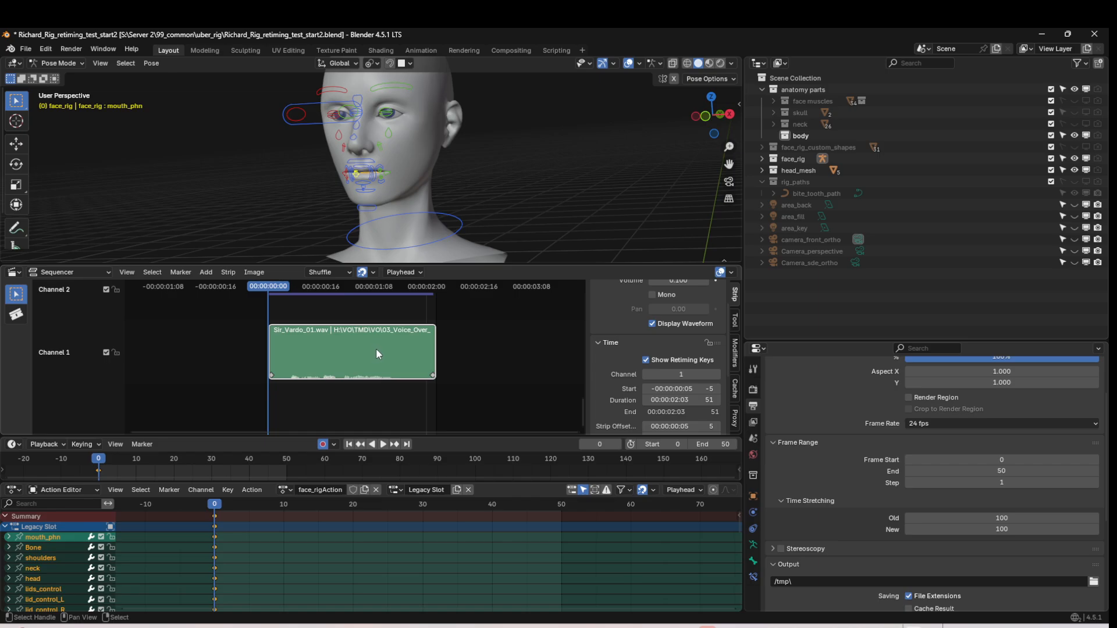
- Set the scene's end frame to 100
click(719, 445)
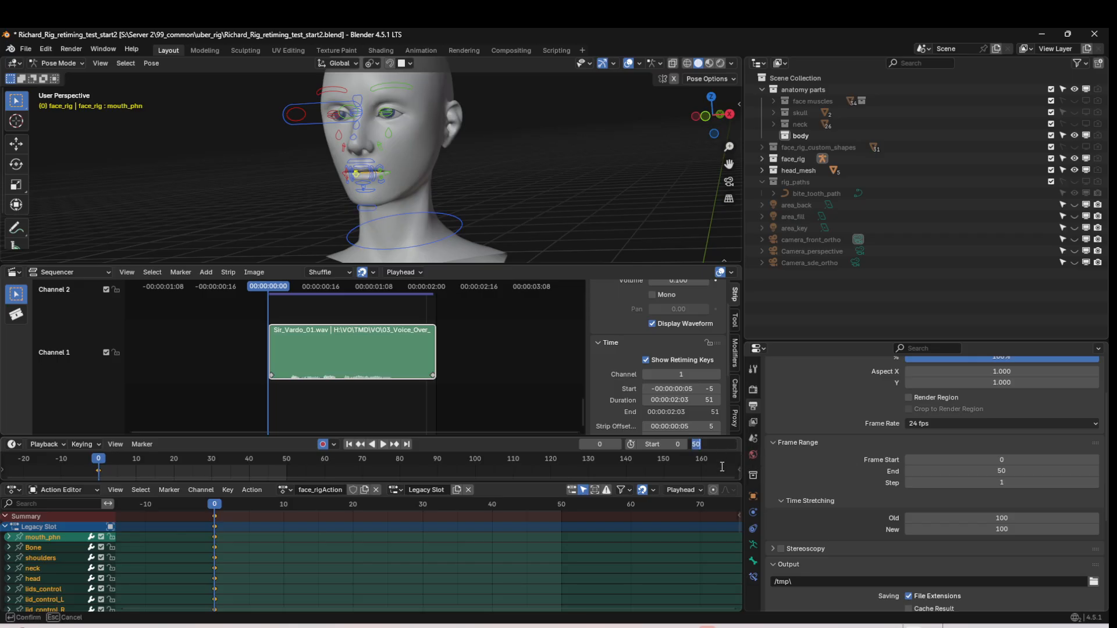
text(100)
key(Return)
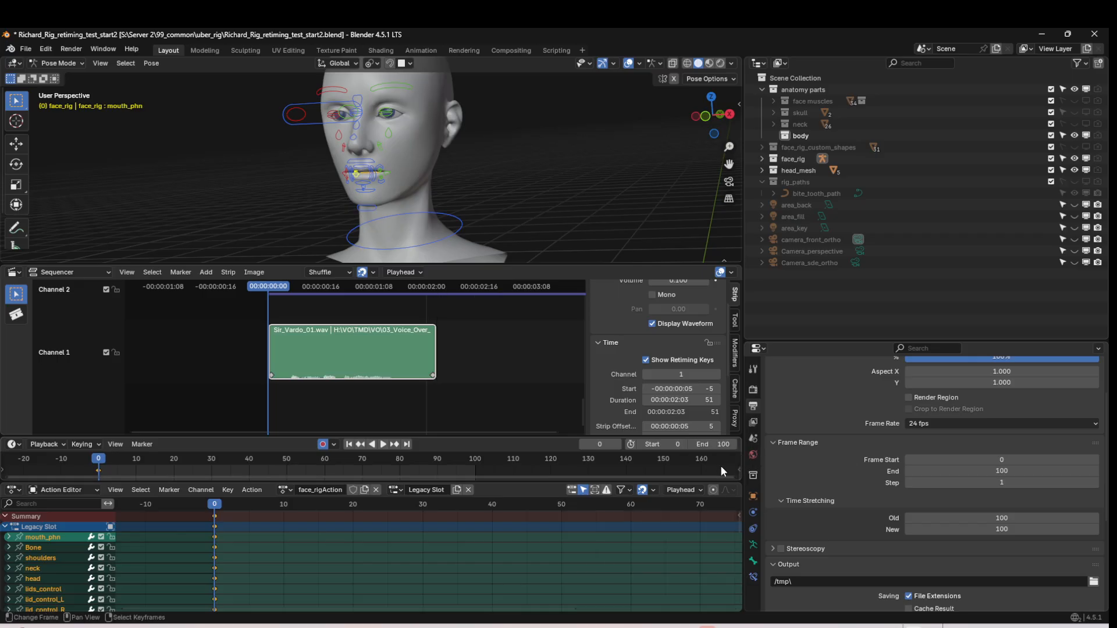
- Set the scene's end frame to 51 to match the trimmed sound strip
click(711, 445)
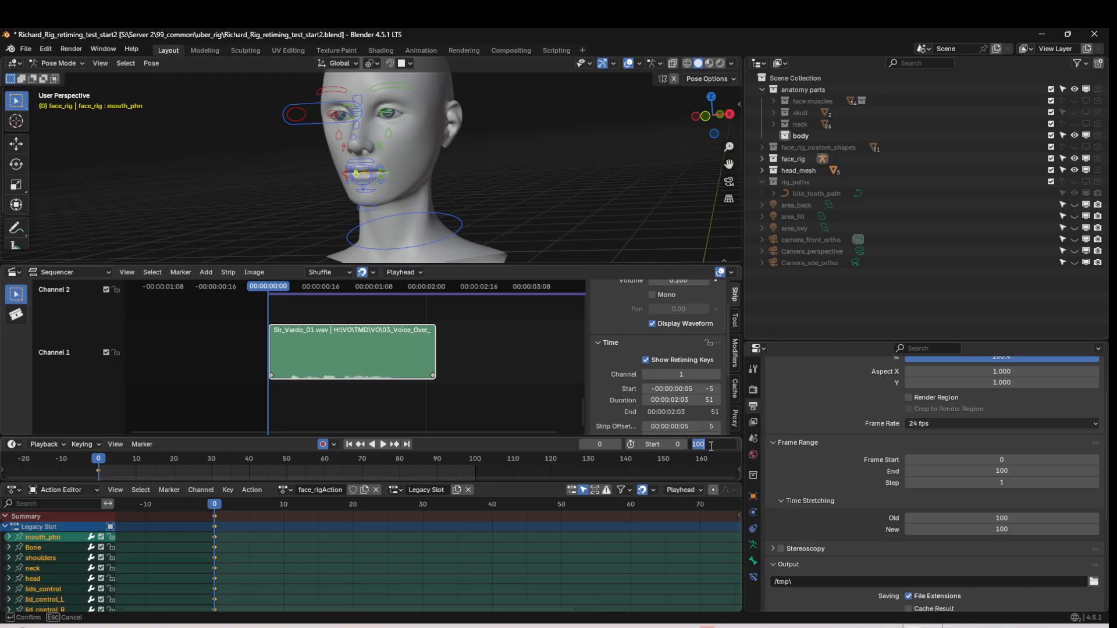
text(50)
key(BackSpace)
text(1)
key(Return)
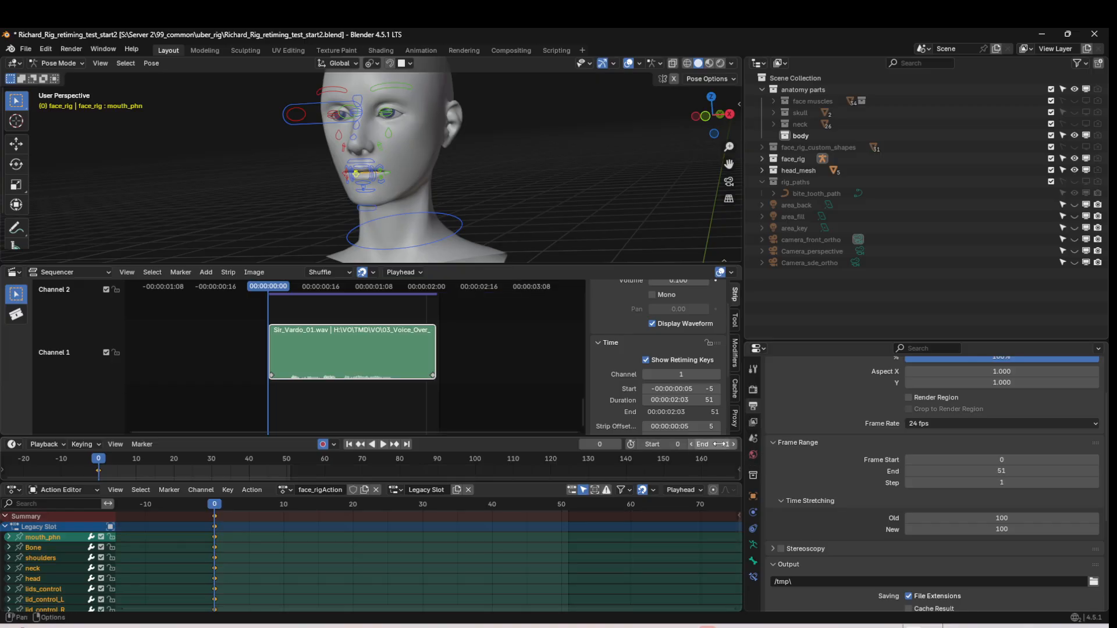
- Try an end frame of 51*2 for the scene, and undo the last two end-frame changes
click(718, 444)
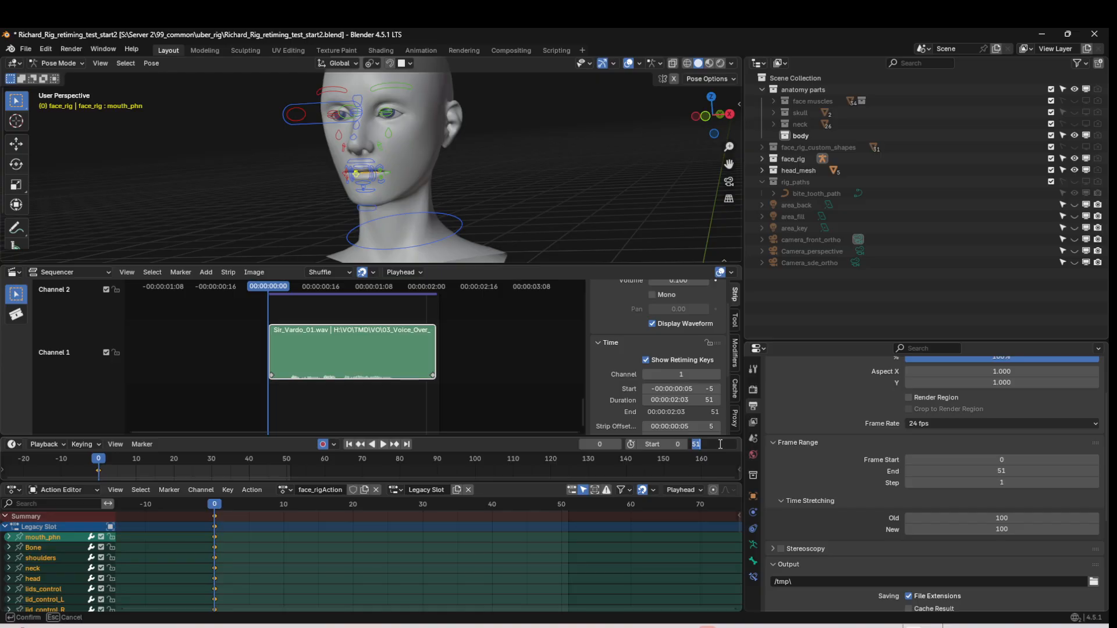
text(51*2)
key(Return)
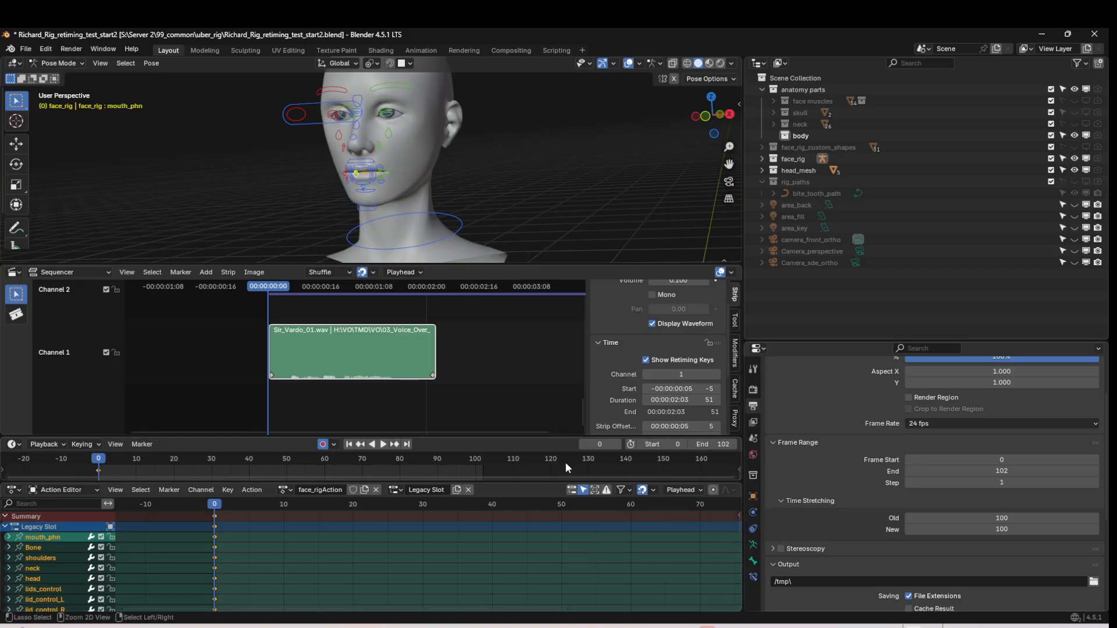
key(ctrl+z)
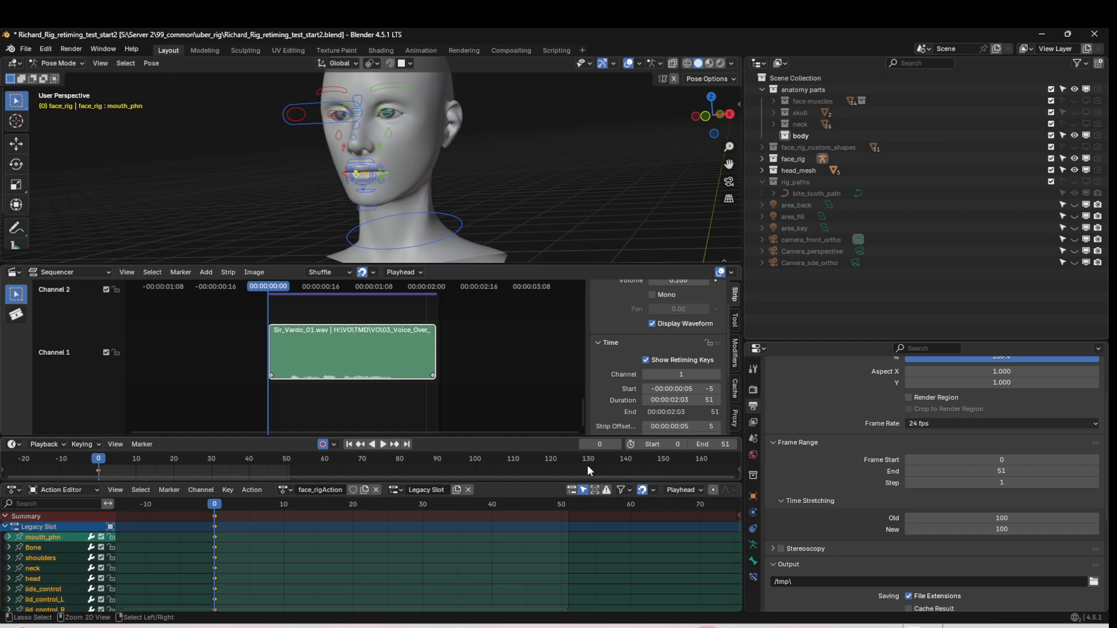
key(ctrl+z)
click(713, 446)
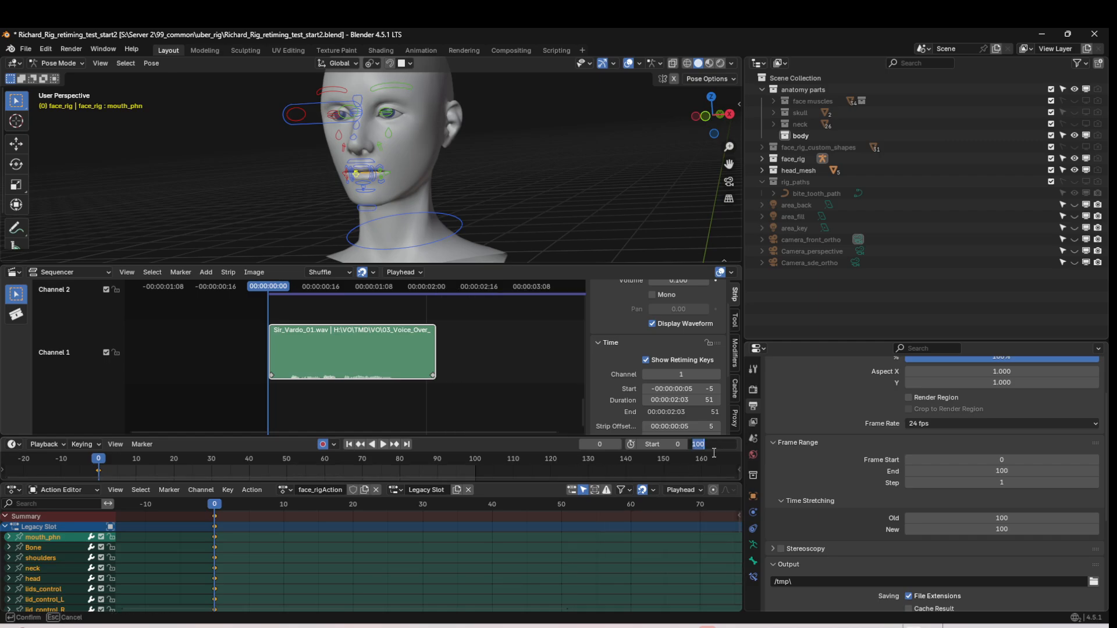
text(50*5)
key(Escape)
- Set the scene's end frame with the expression 50*1.5
drag(722, 444, 713, 444)
text(50*1.5)
key(Return)
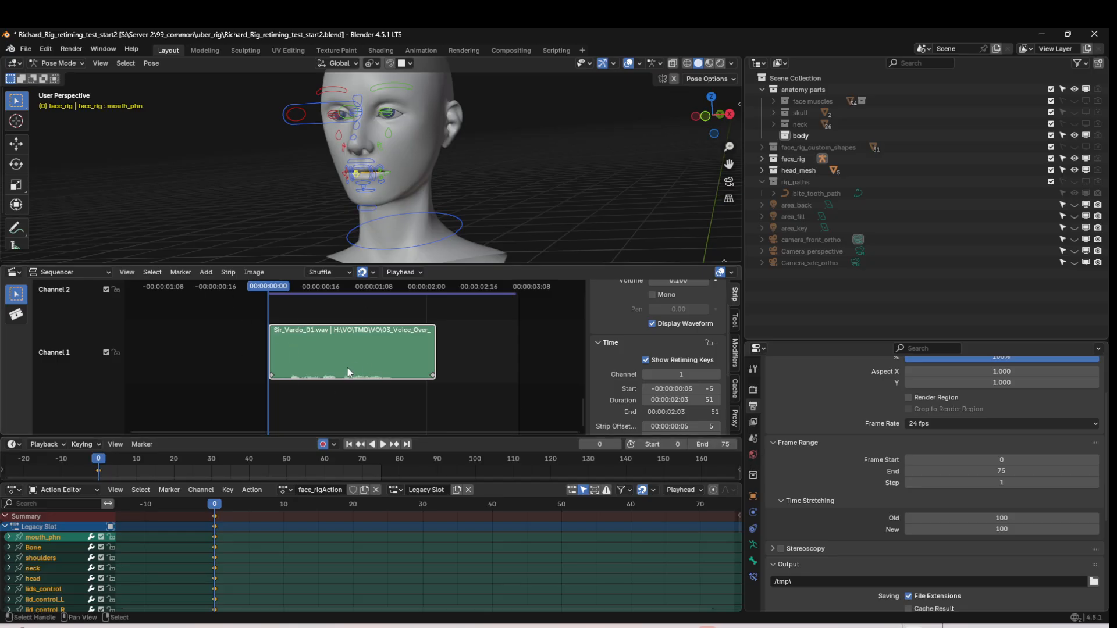
- Set the scene's end frame to 100, with the whole frame range in view in the Sequencer
click(704, 444)
text(100)
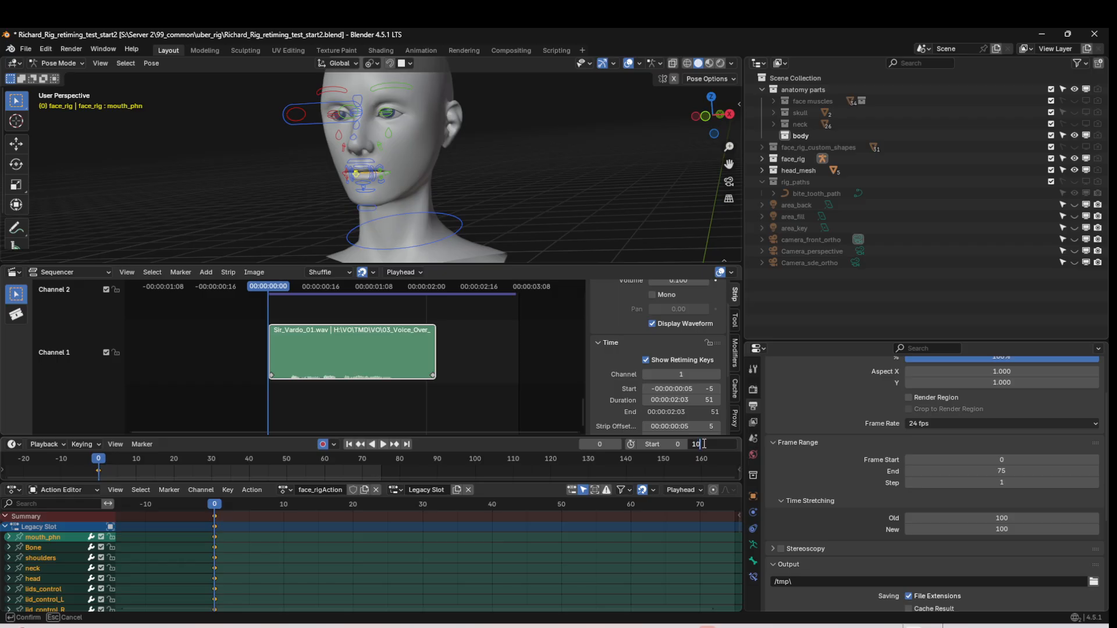
key(Return)
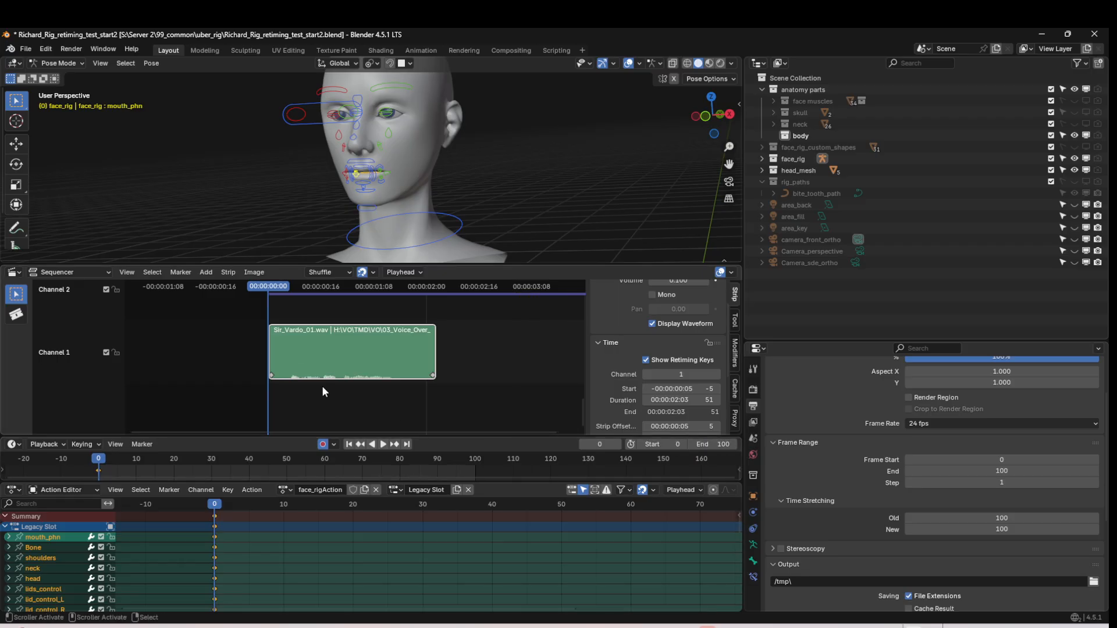
scroll(322, 384, down, 2)
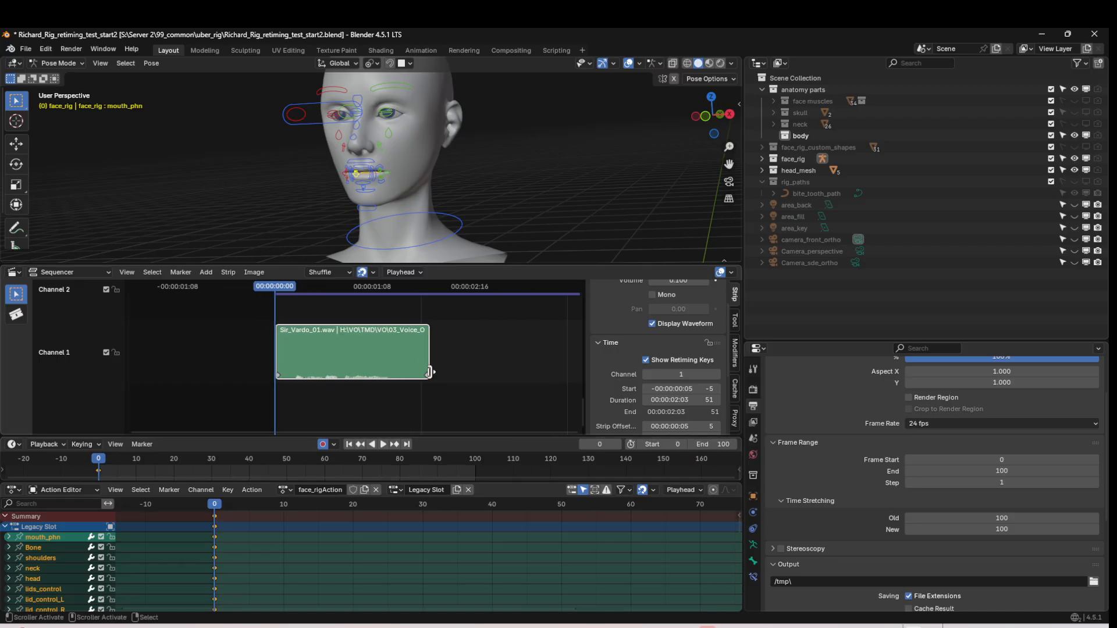
scroll(426, 379, down, 2)
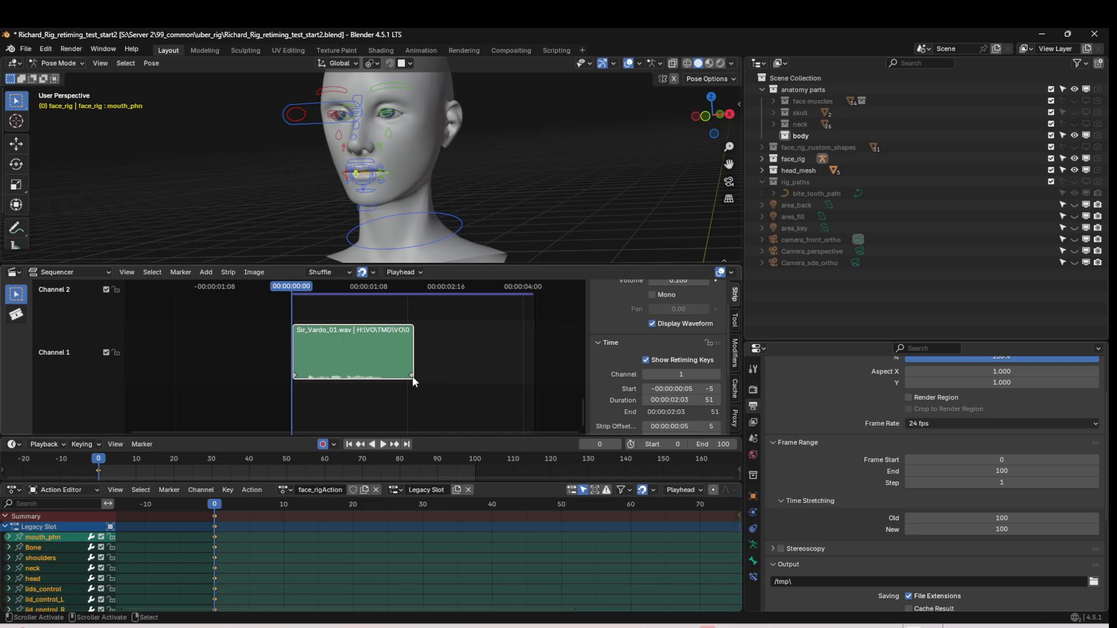
- Stretch the sound strip to 50% speed with a duration of 101 frames, and play the scene from its first frame
drag(413, 379, 529, 374)
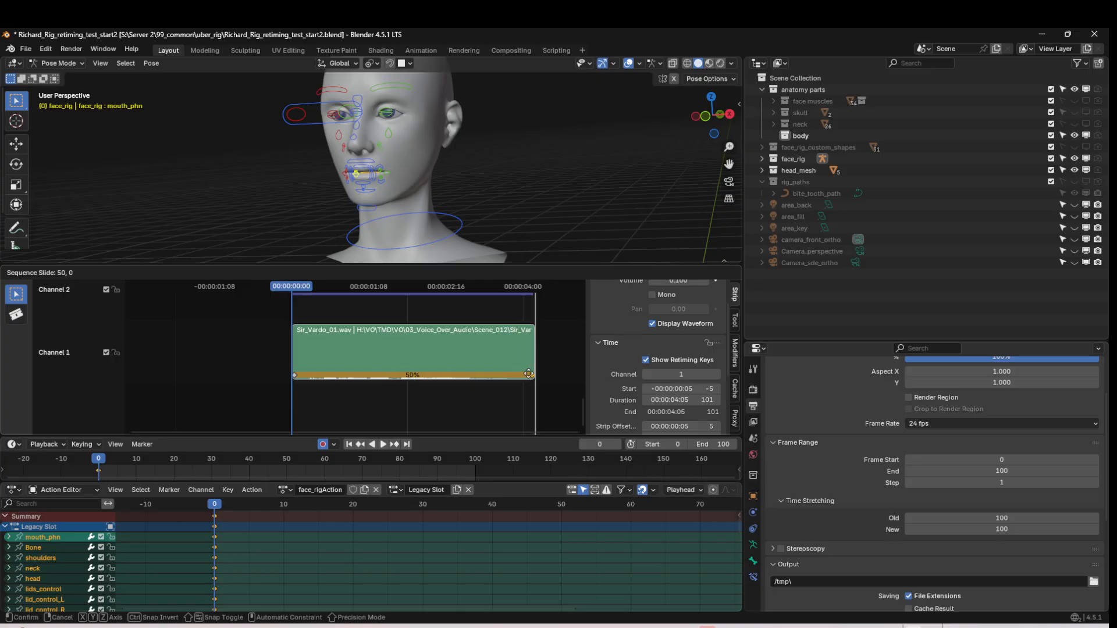
drag(529, 374, 529, 374)
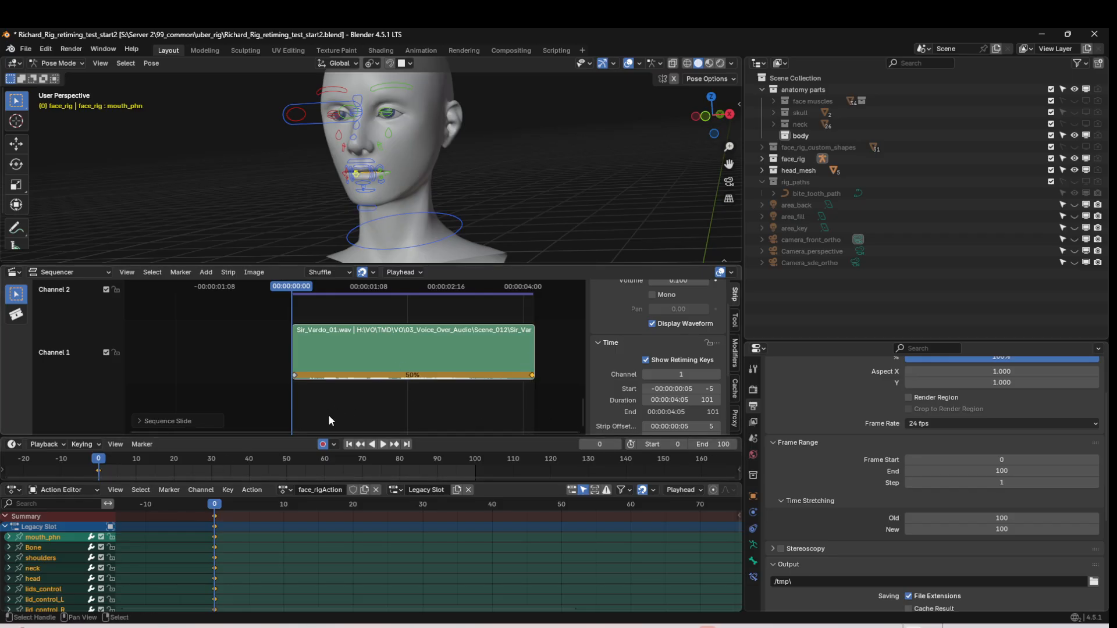
click(349, 444)
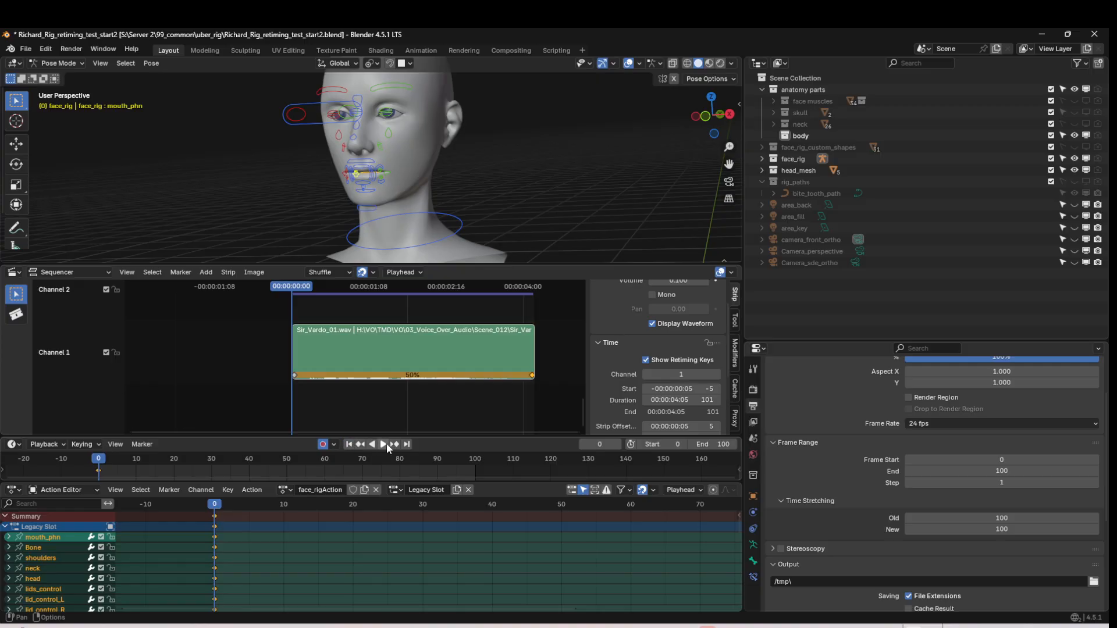
click(383, 445)
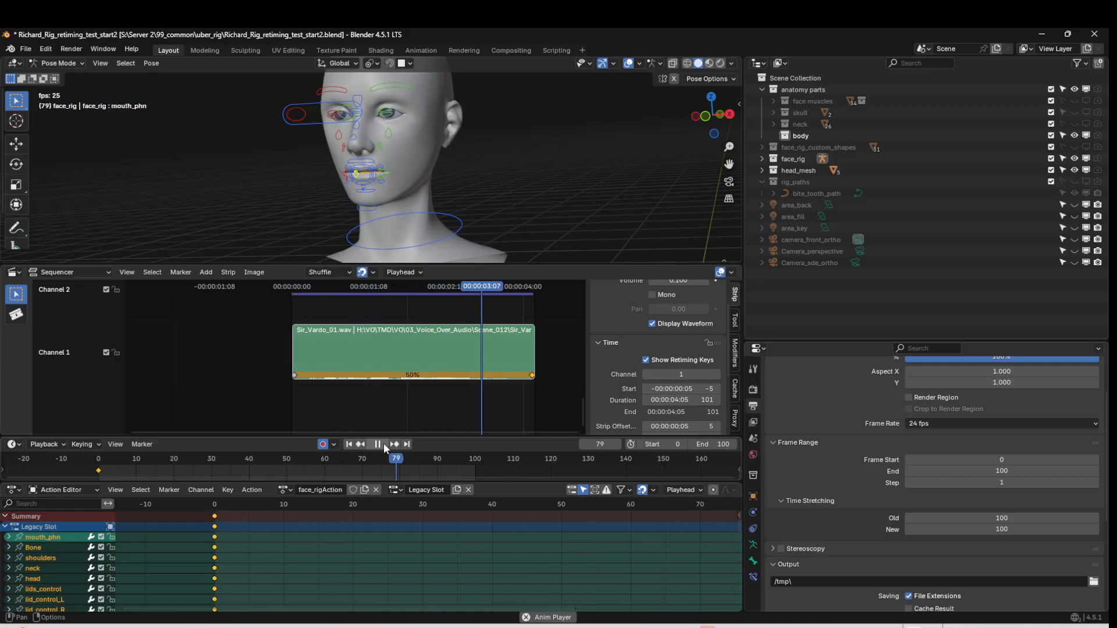
click(383, 444)
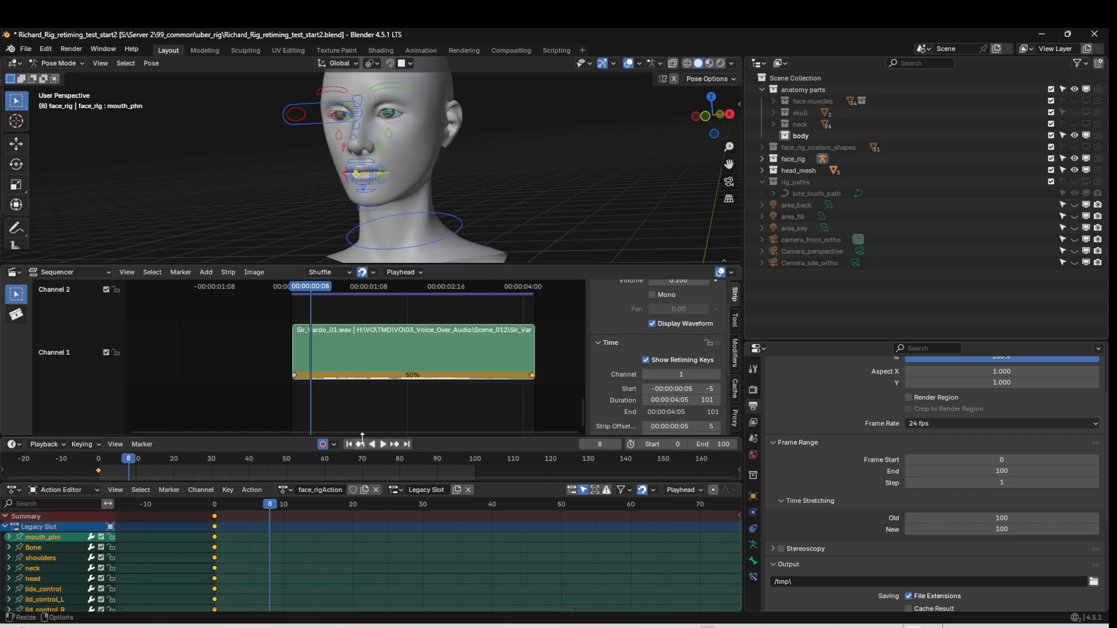
click(350, 445)
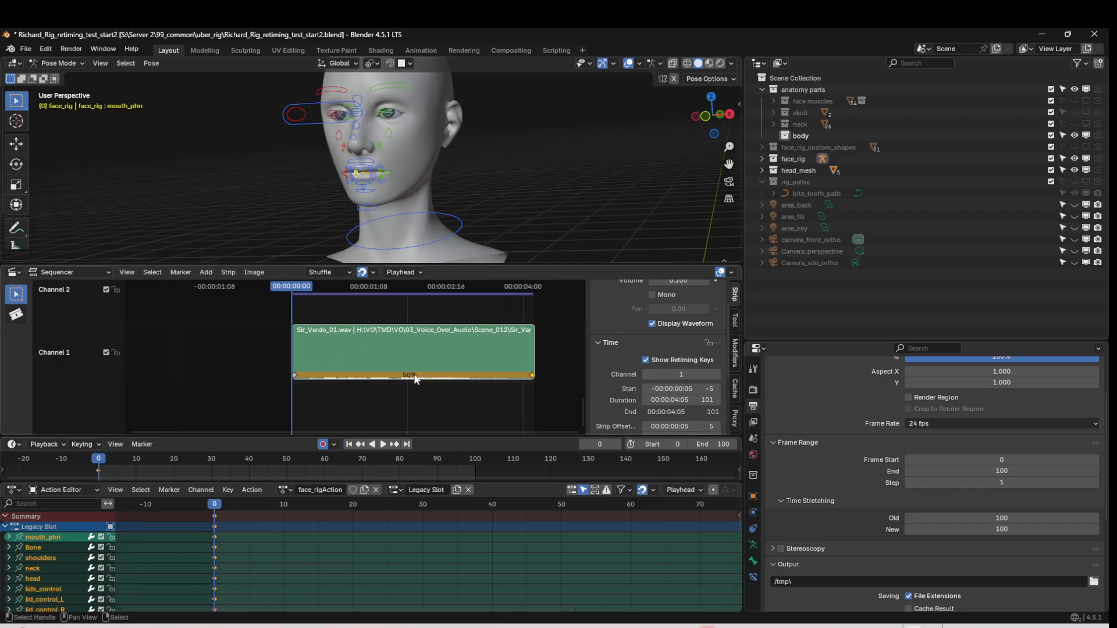
- Insert a keyframe for the mouth_phn control at the scene's last frame, frame 100
scroll(398, 541, down, 4)
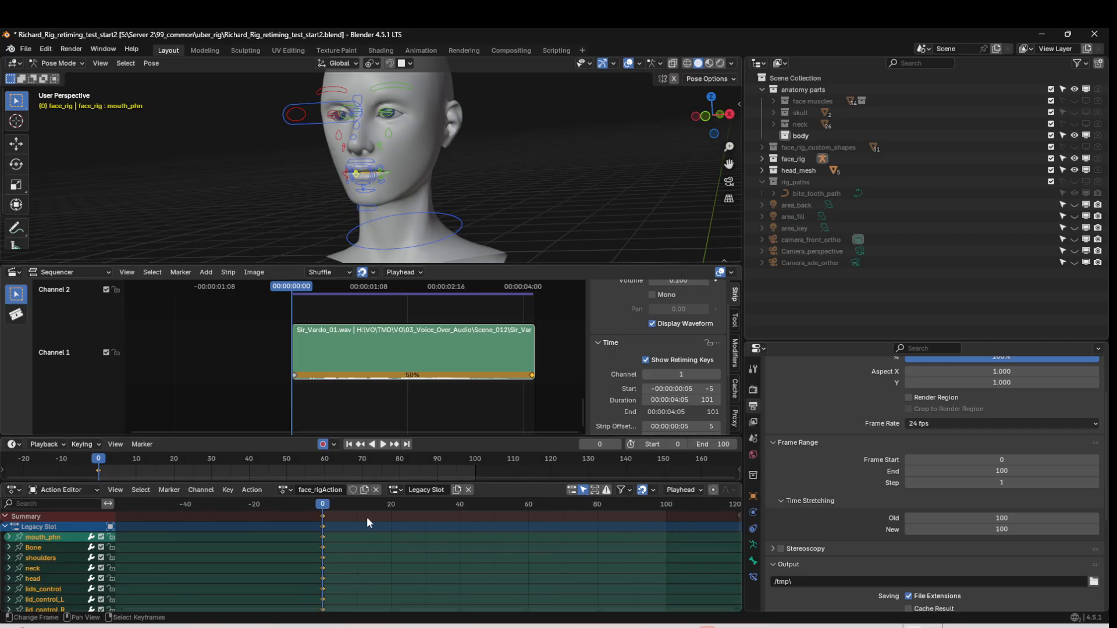
drag(325, 505, 566, 544)
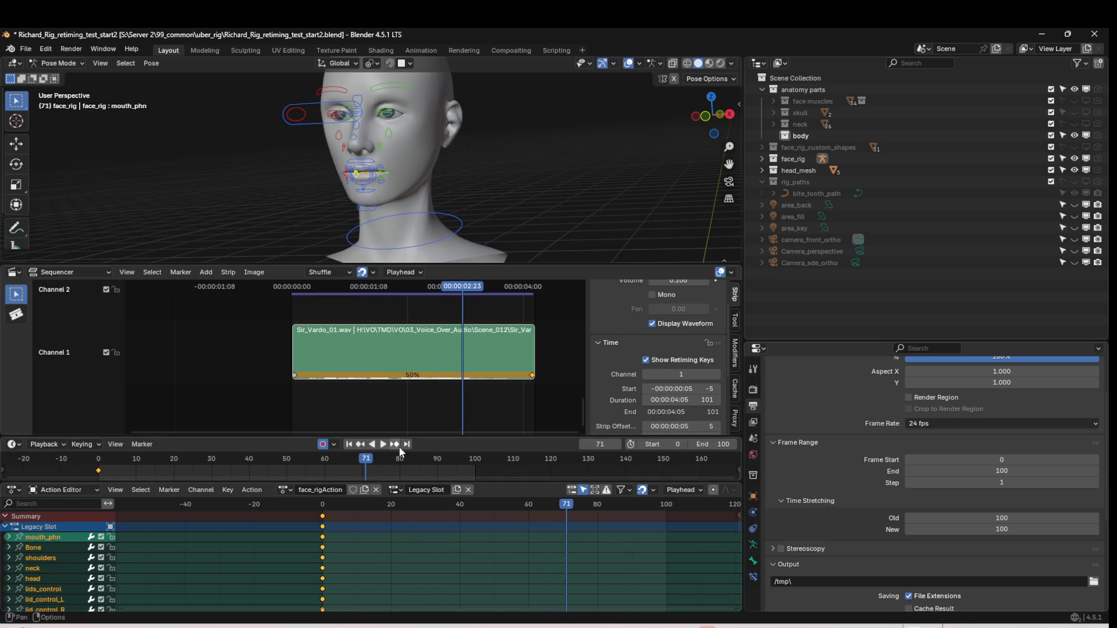
click(406, 445)
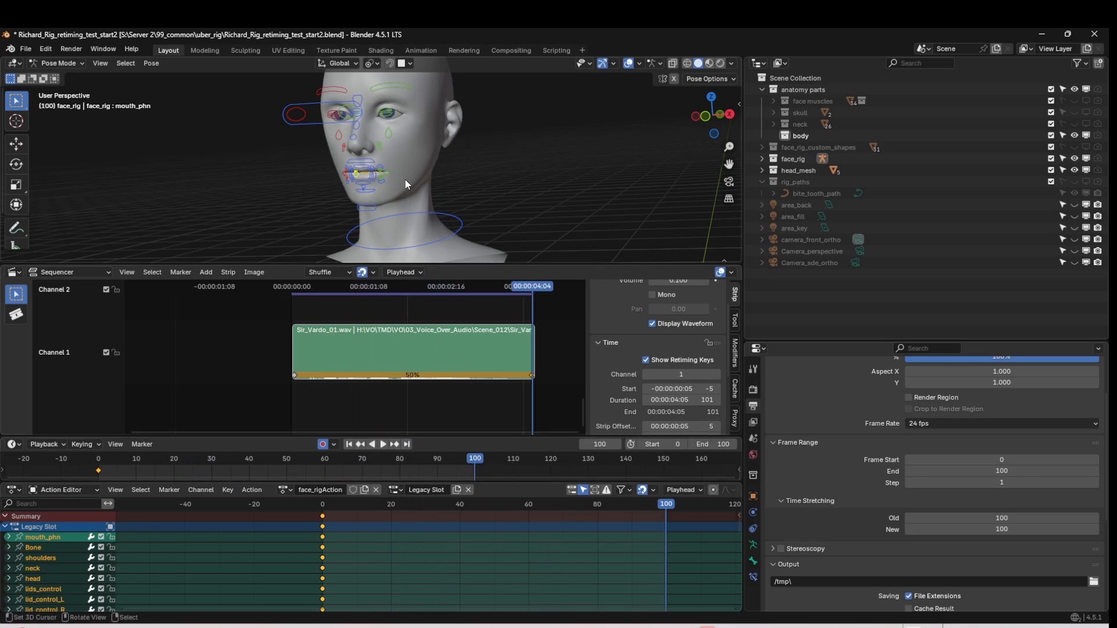
scroll(357, 180, up, 5)
click(343, 192)
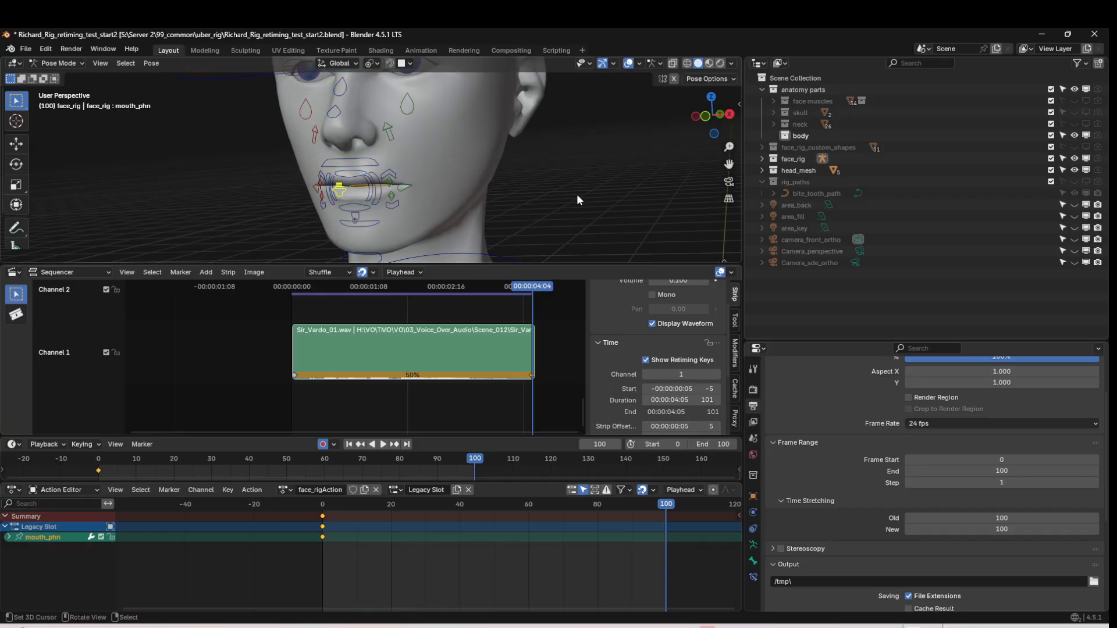
key(i)
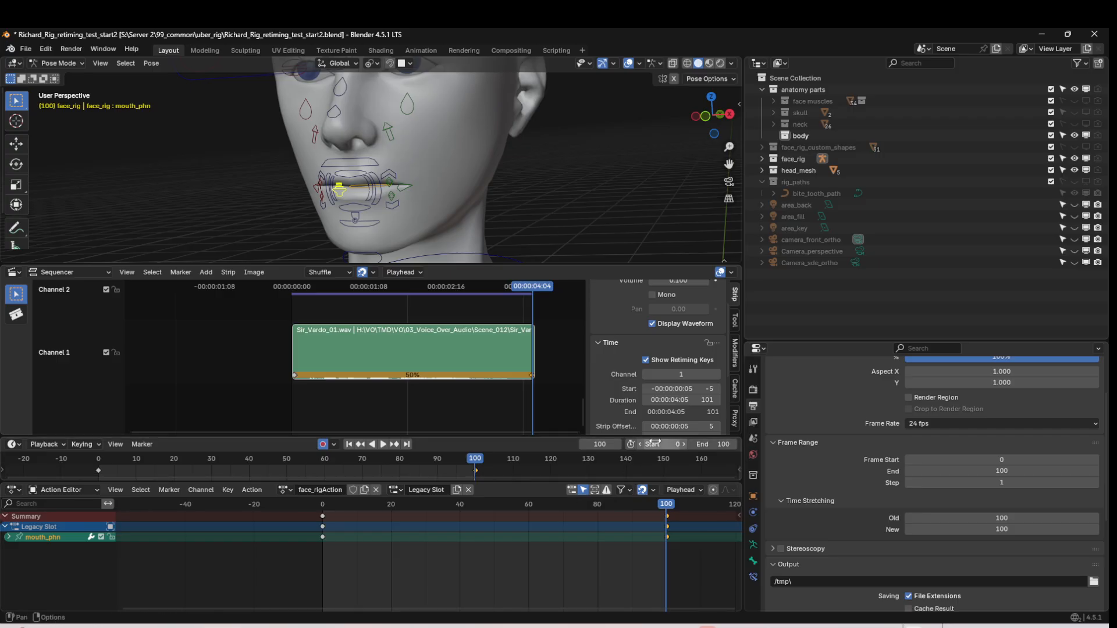
- Scale the mouth_phn keyframe at frame 100 in time by 0.5, with the playhead on frame 0 as pivot
click(349, 445)
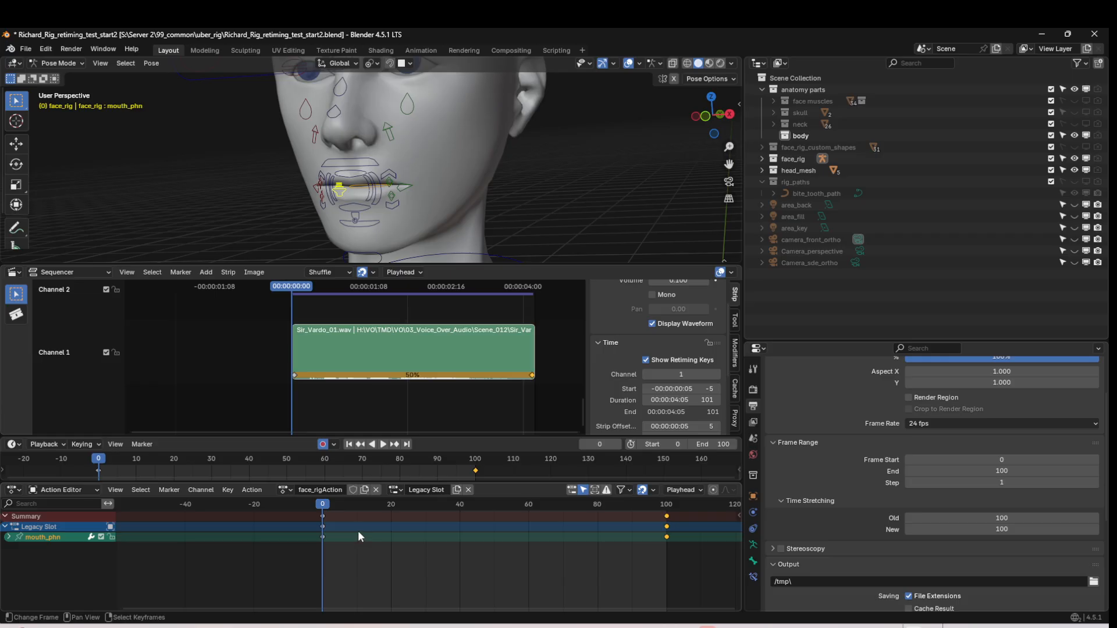
key(s)
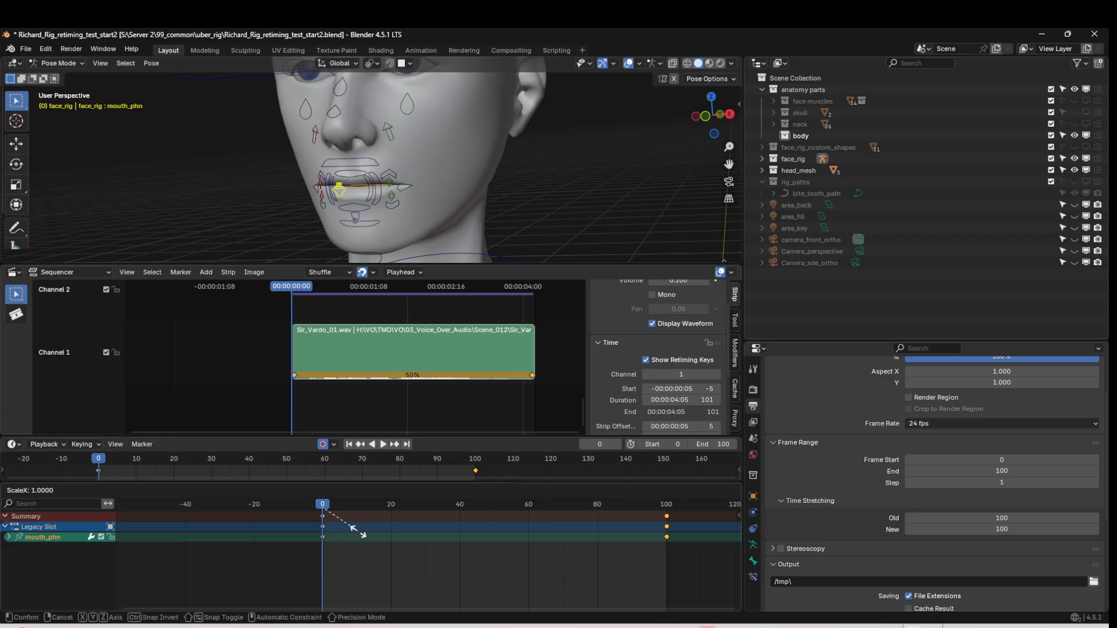
text(.5)
key(Return)
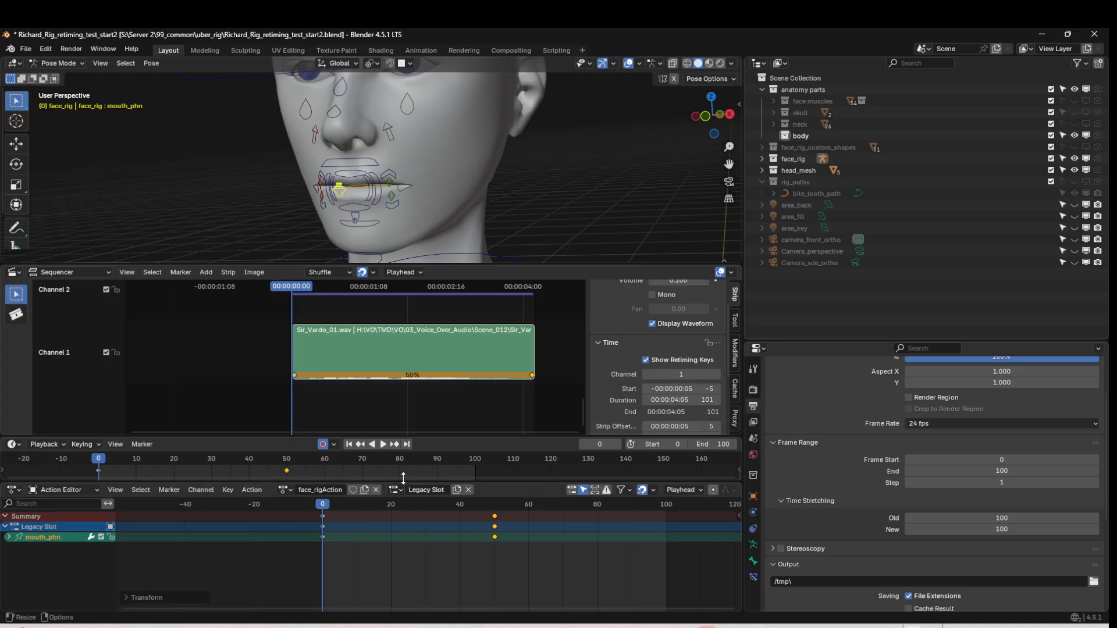
- Shorten the sound strip with its end retiming key to finish at frame 50, and set its retiming speed to 100
click(395, 445)
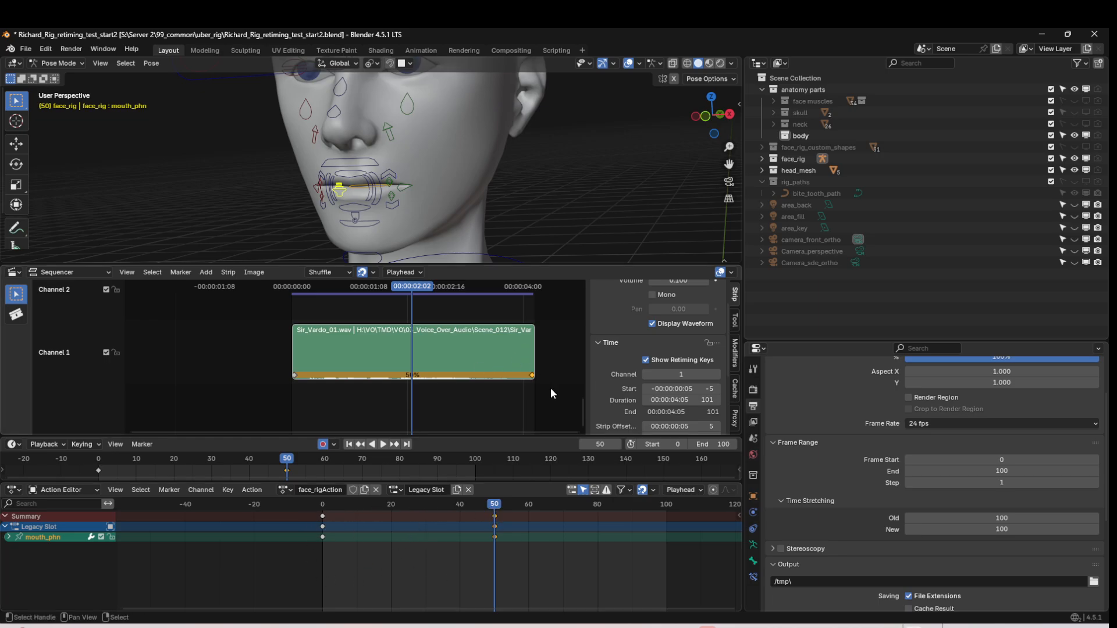
drag(533, 375, 411, 376)
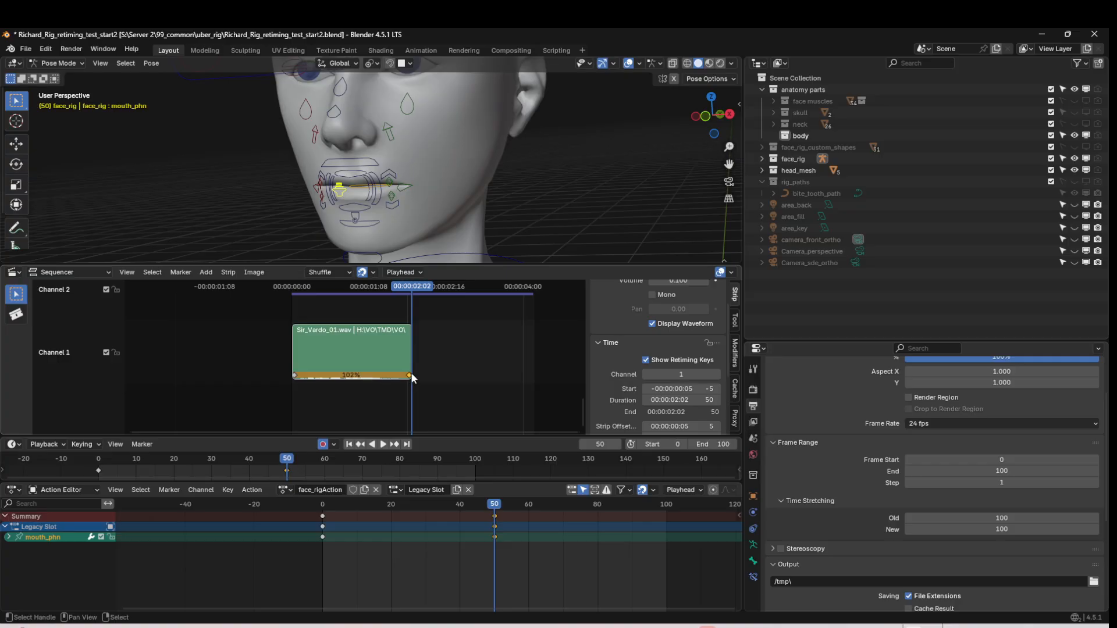
click(240, 271)
mouse_move(273, 296)
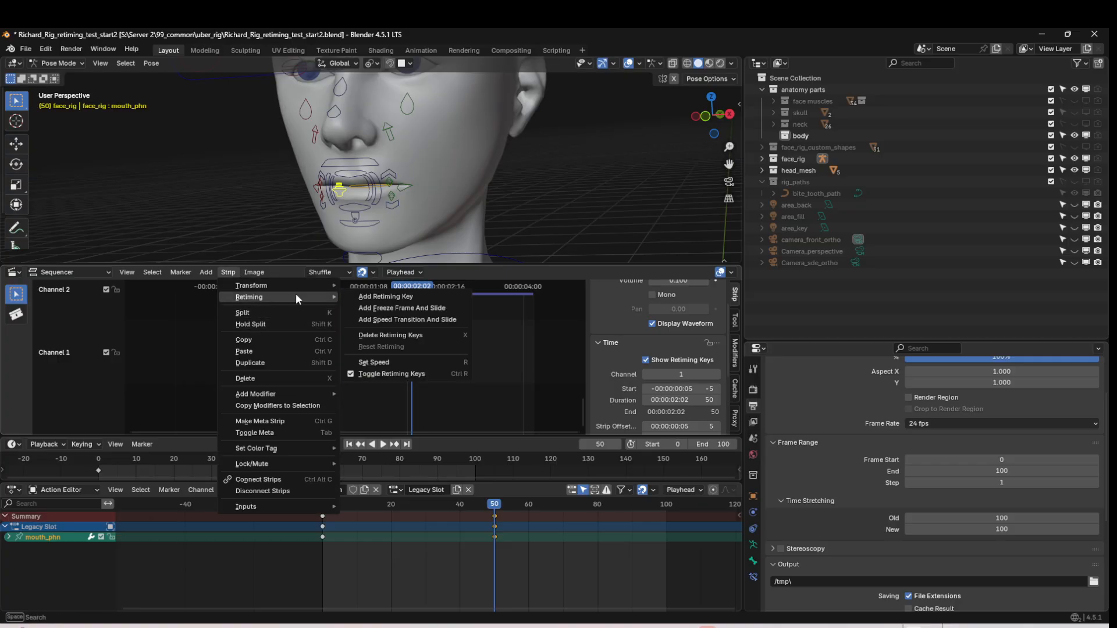
click(381, 363)
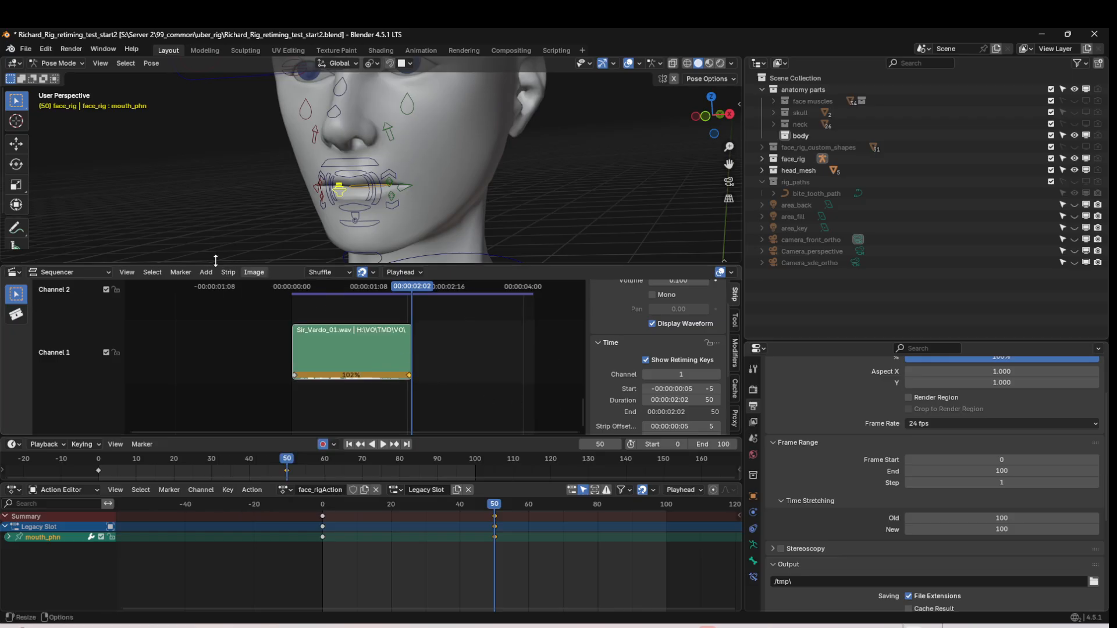
click(229, 272)
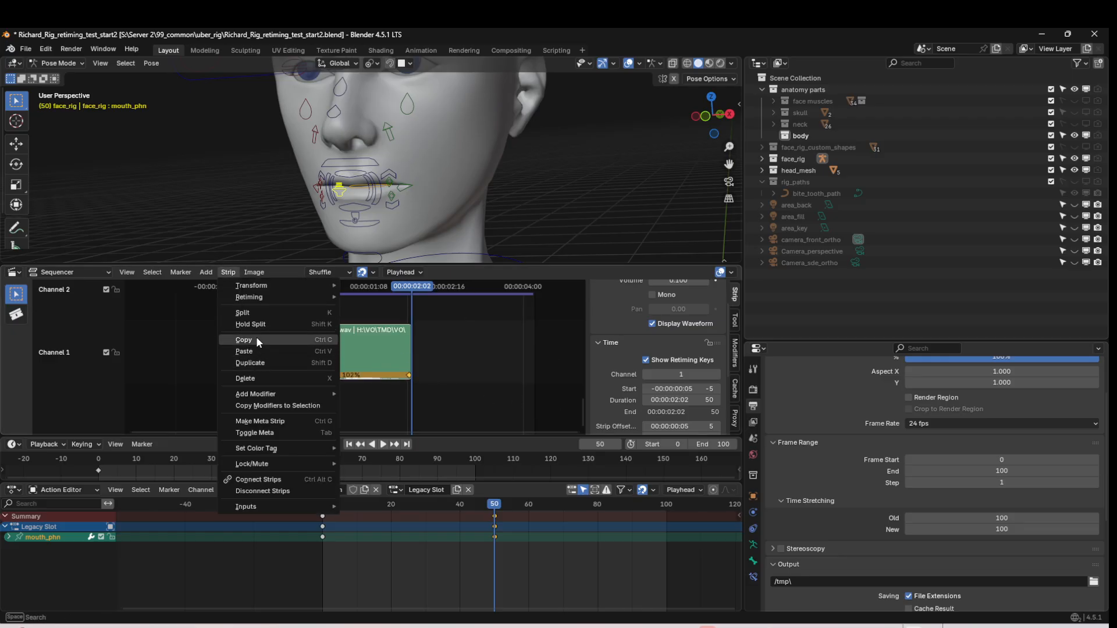
mouse_move(268, 296)
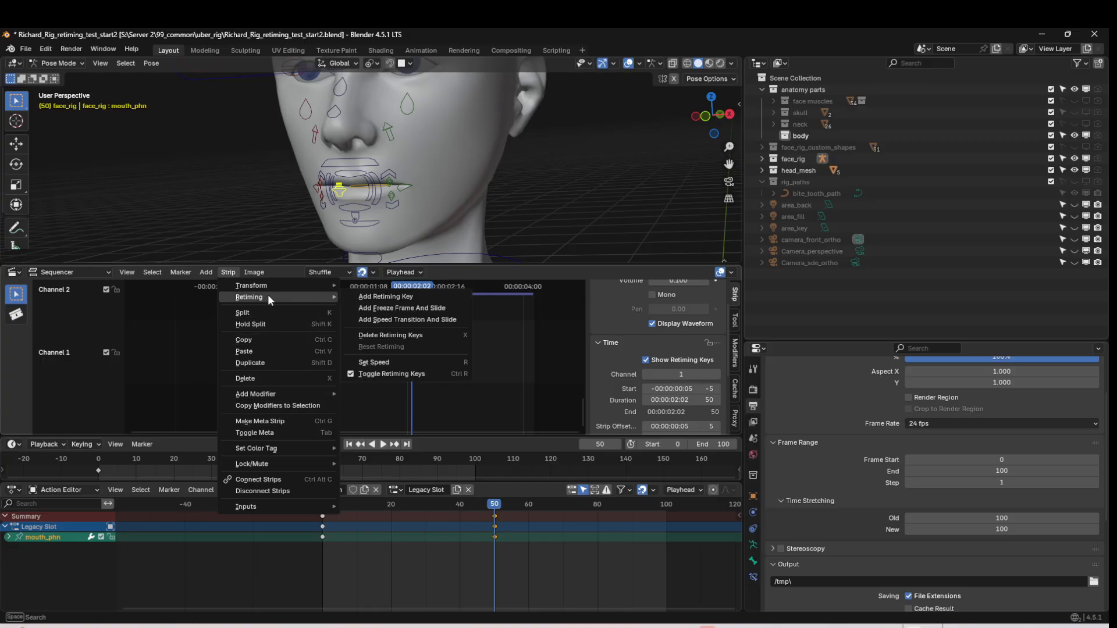
click(392, 362)
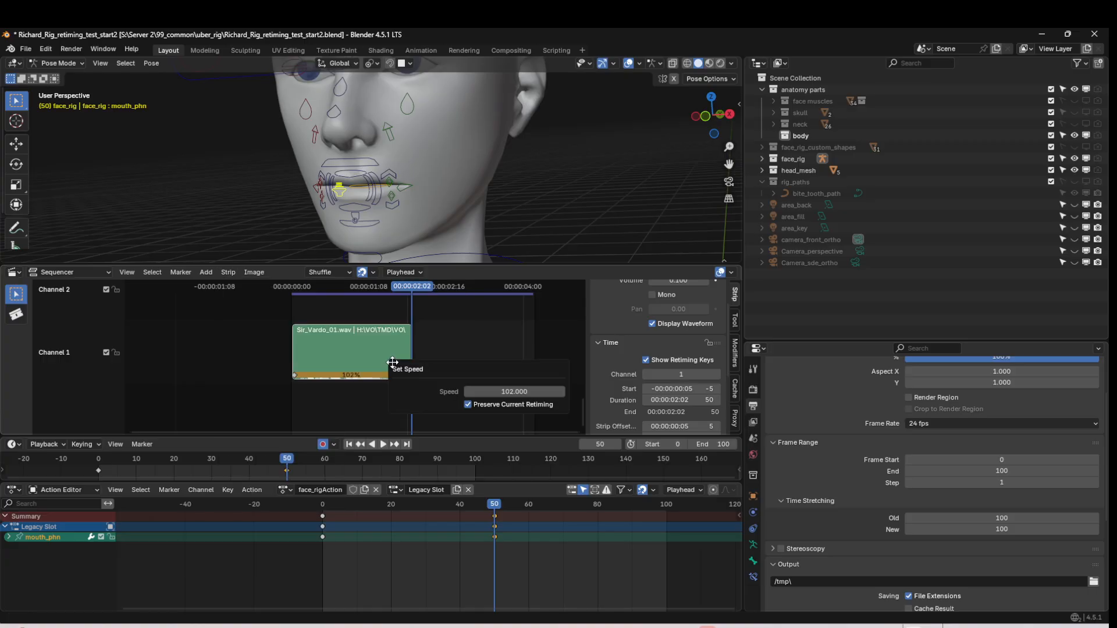
click(499, 390)
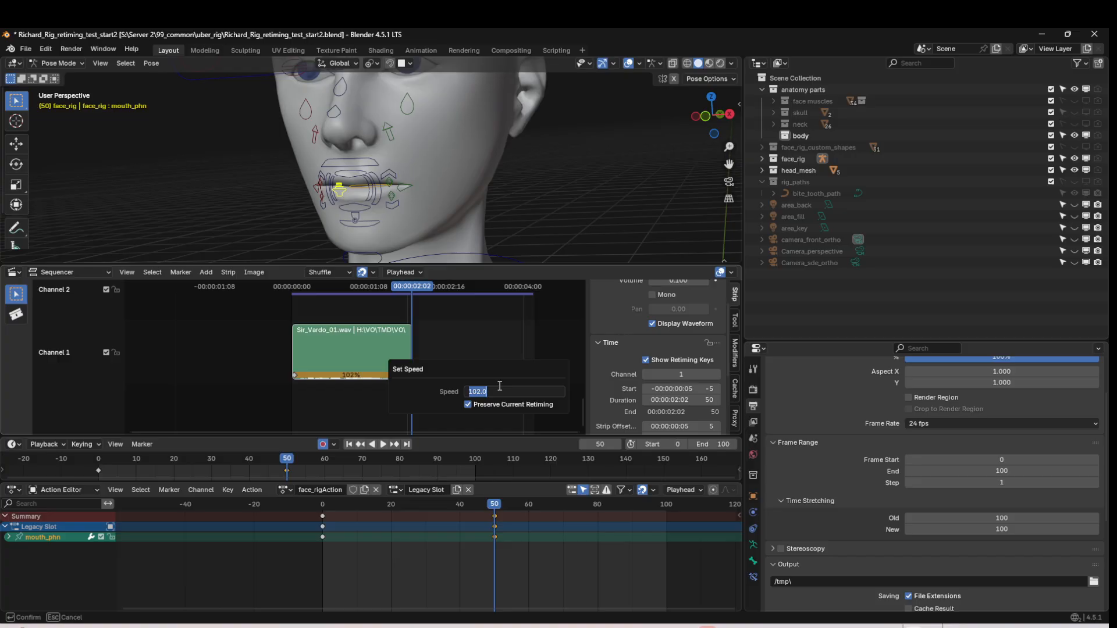
text(100)
key(Return)
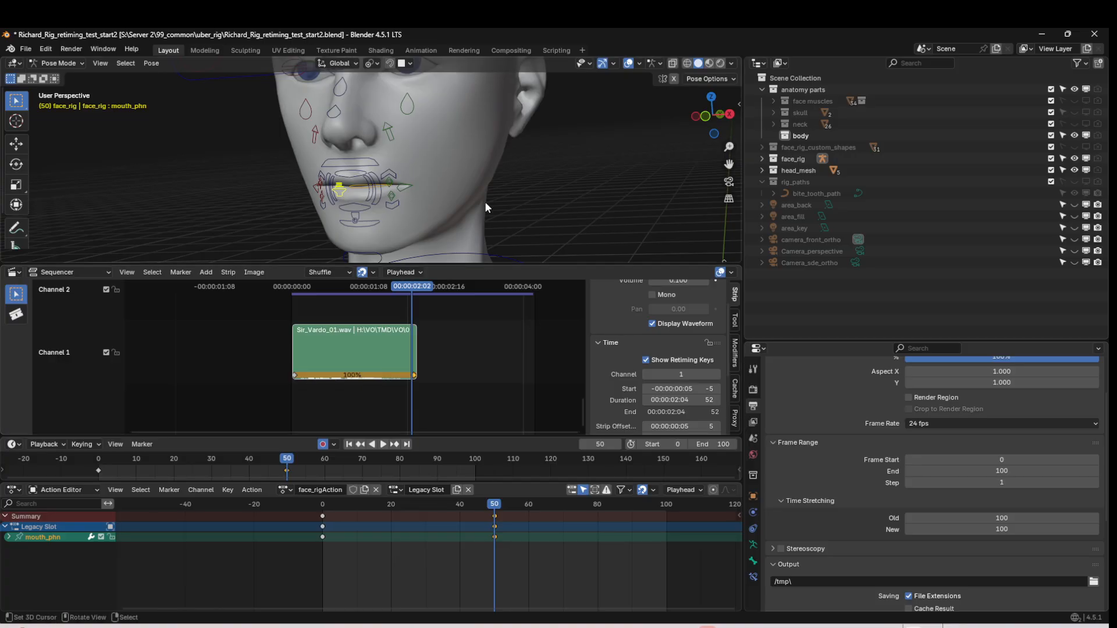
- Delete the extra retiming key near the strip's end, and extend the strip to 53 frames at 100% speed
scroll(401, 355, up, 1)
scroll(408, 361, up, 5)
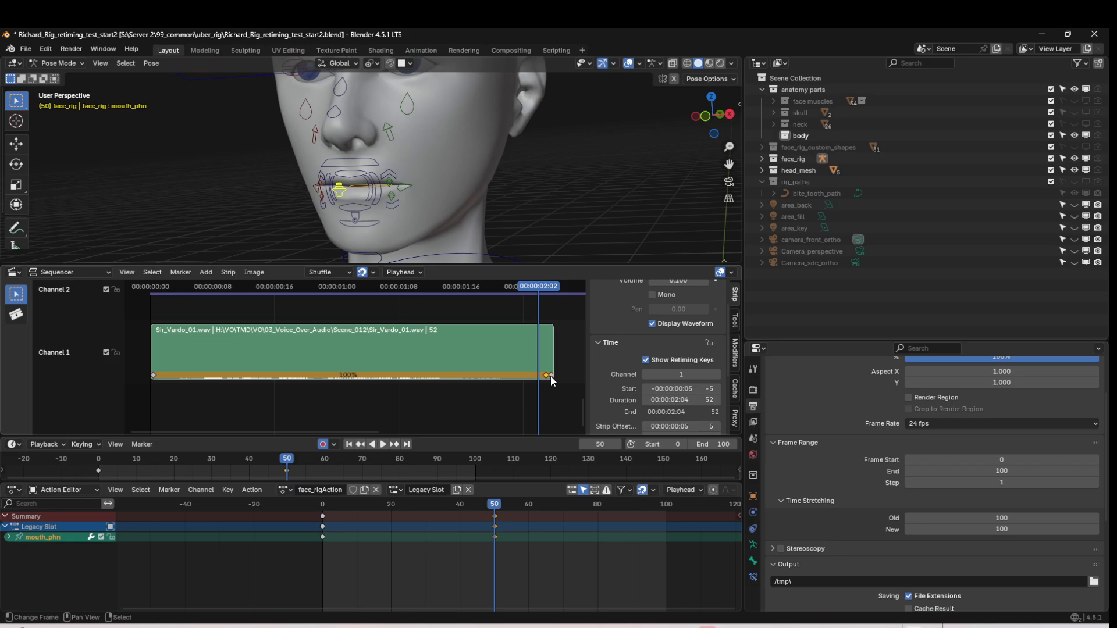
drag(551, 375, 538, 378)
click(550, 375)
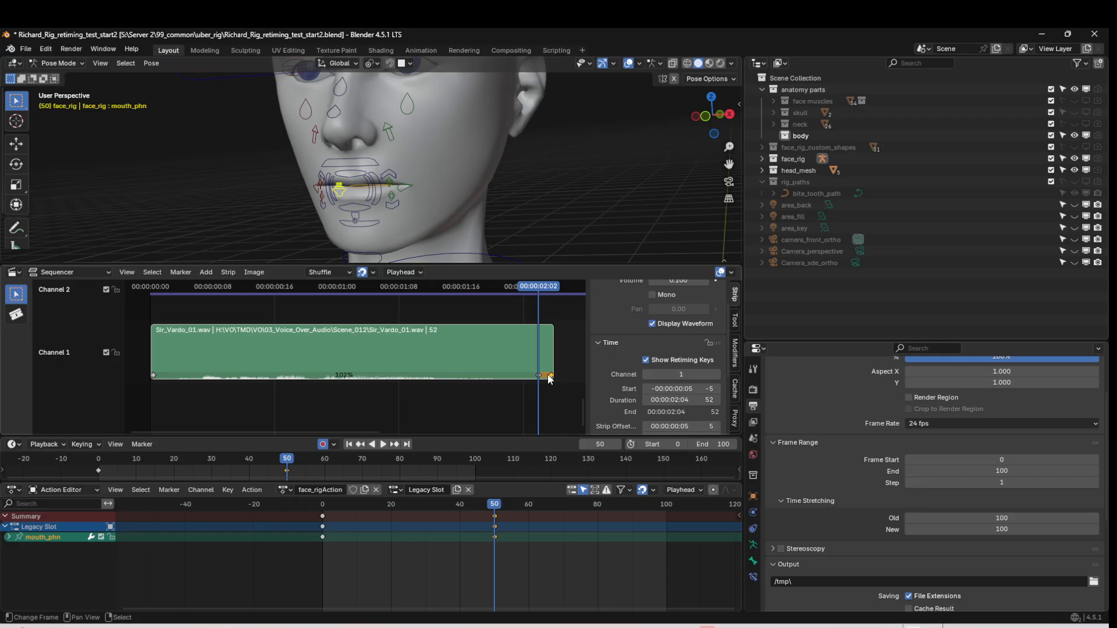
click(538, 375)
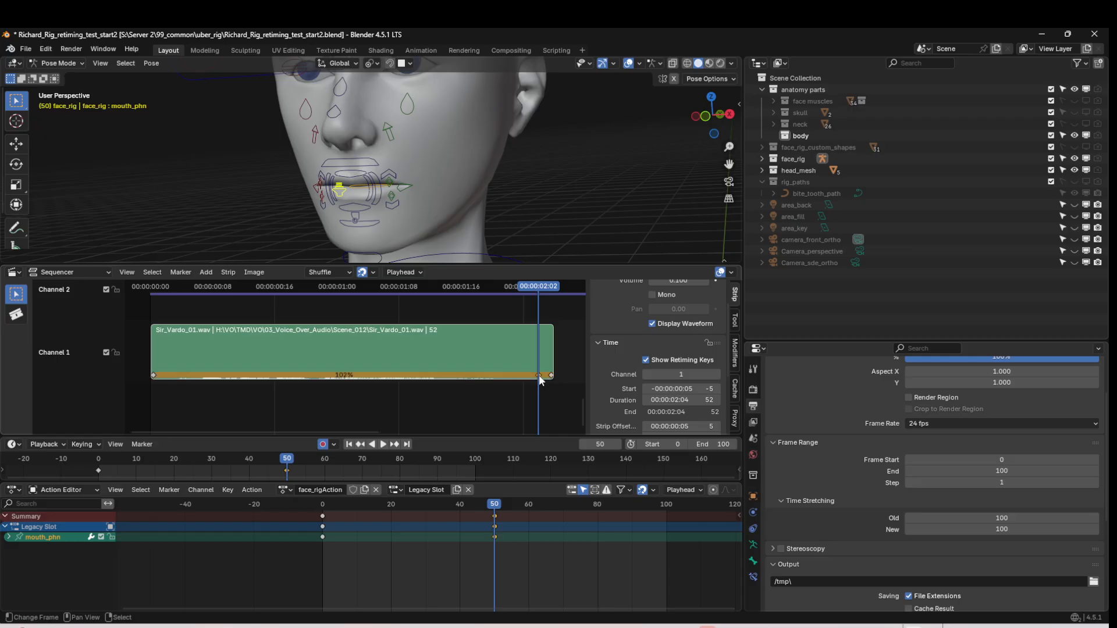
key(Delete)
mouse_move(550, 376)
mouse_down()
mouse_move(576, 375)
mouse_move(564, 376)
mouse_up()
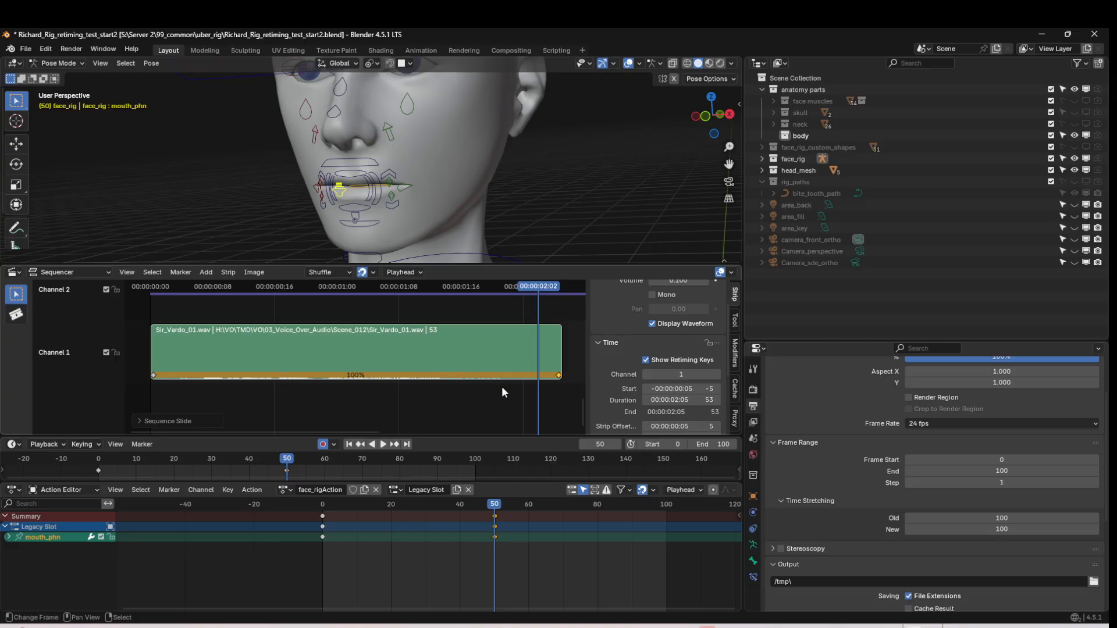
- Set the scene's end frame to 50 and play back the shortened range with the sound strip
scroll(477, 392, down, 6)
scroll(479, 387, down, 2)
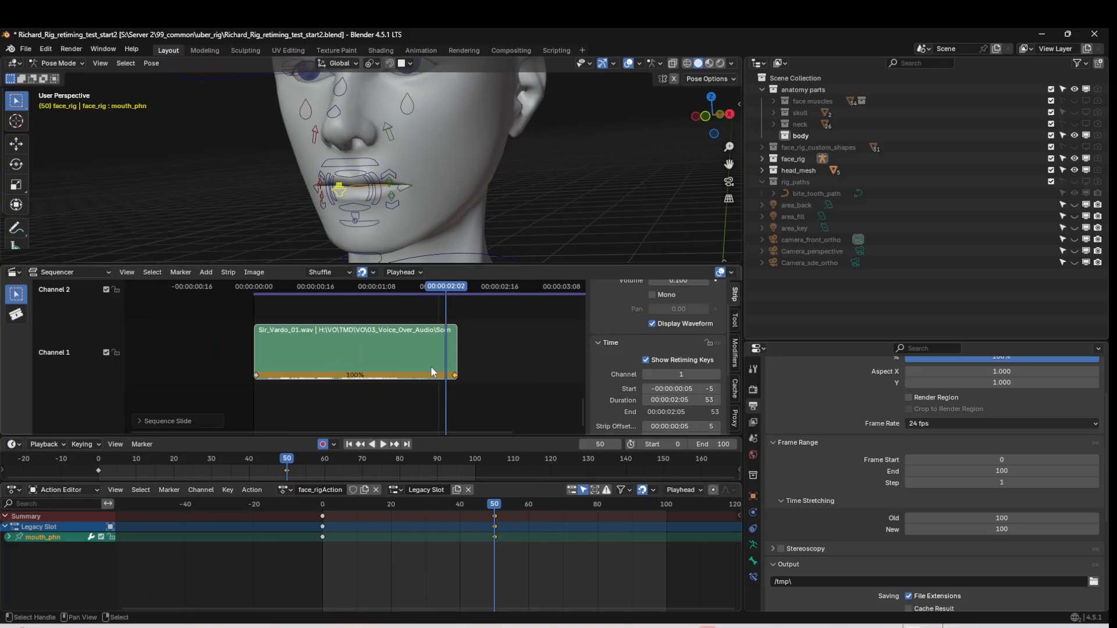
click(350, 444)
click(394, 444)
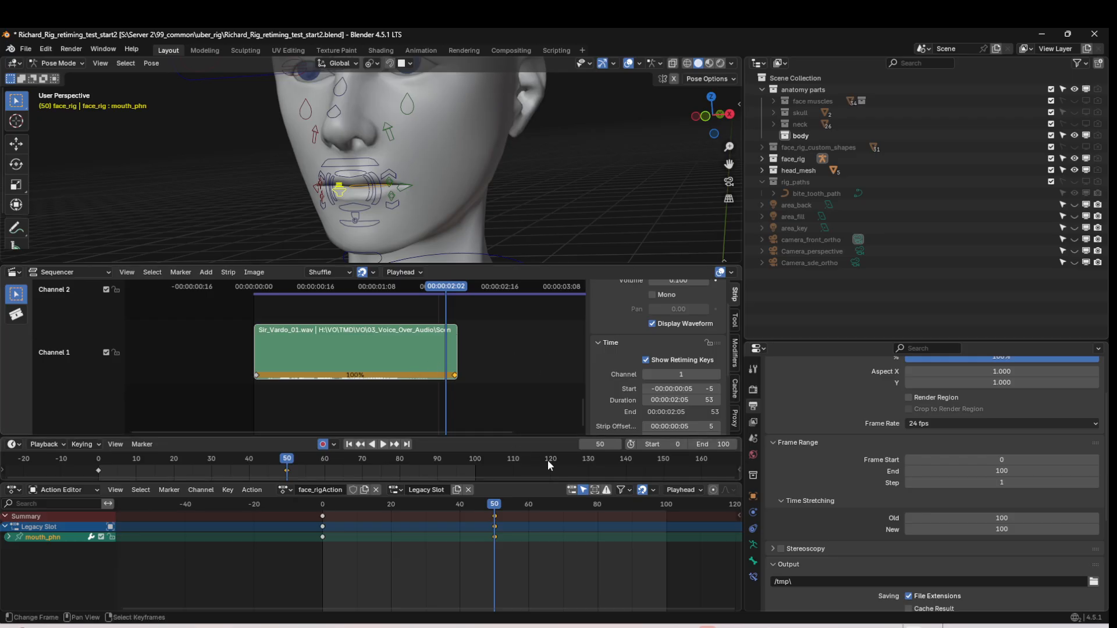
click(719, 445)
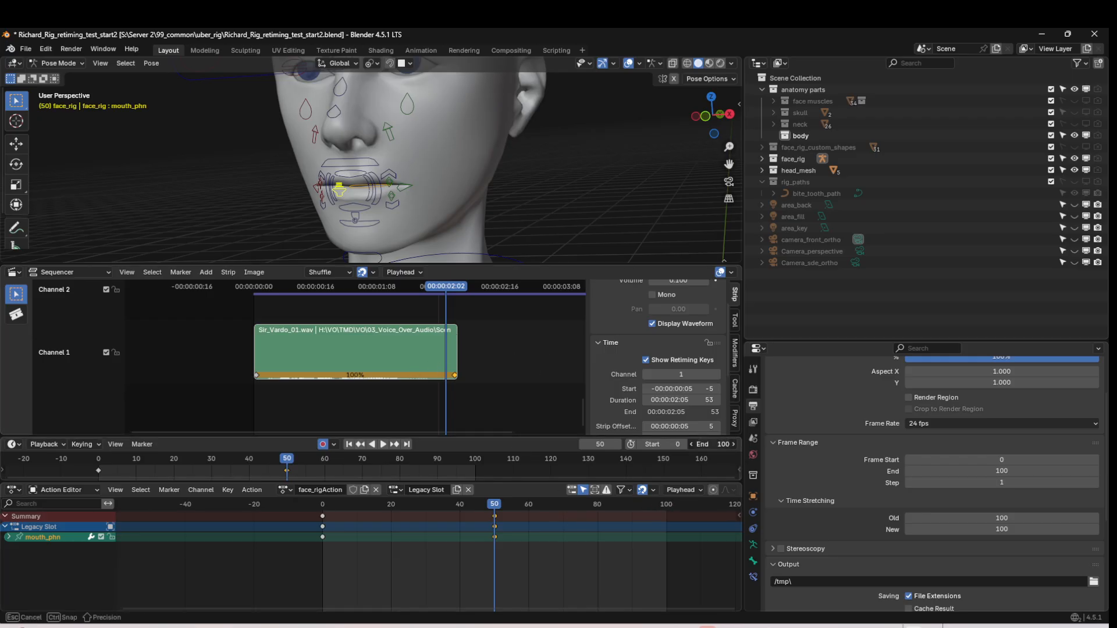
text(50)
key(Return)
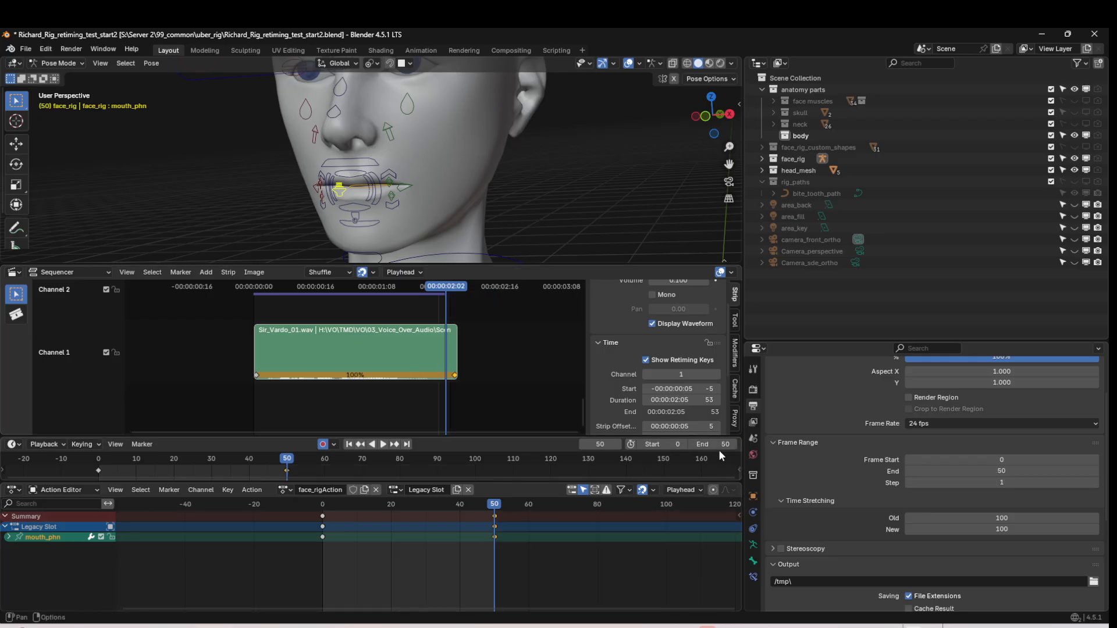
key(space)
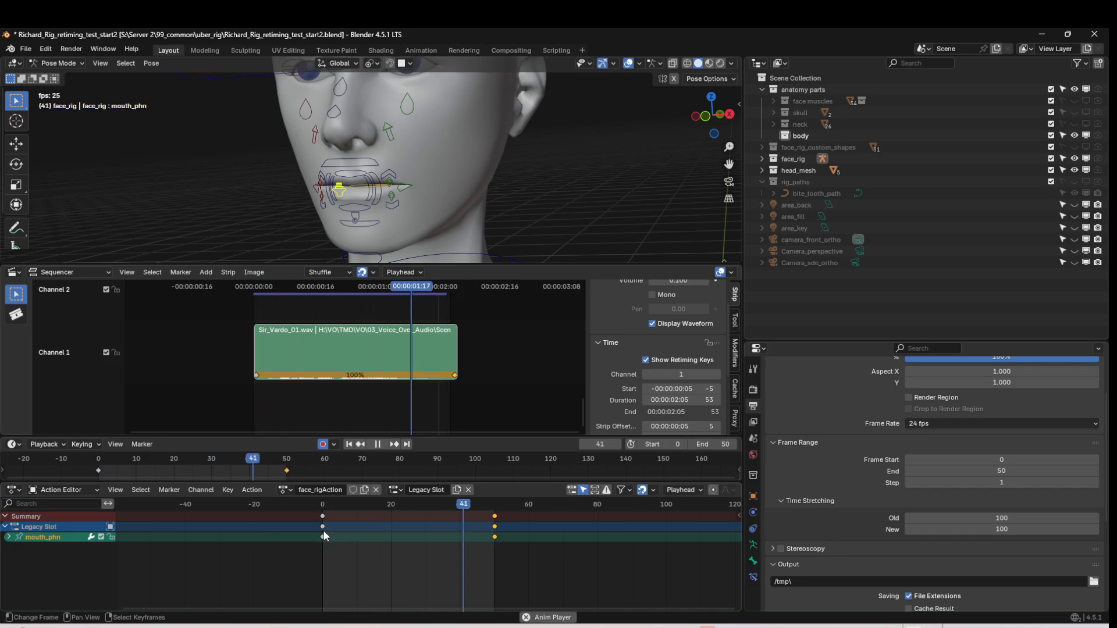
key(Escape)
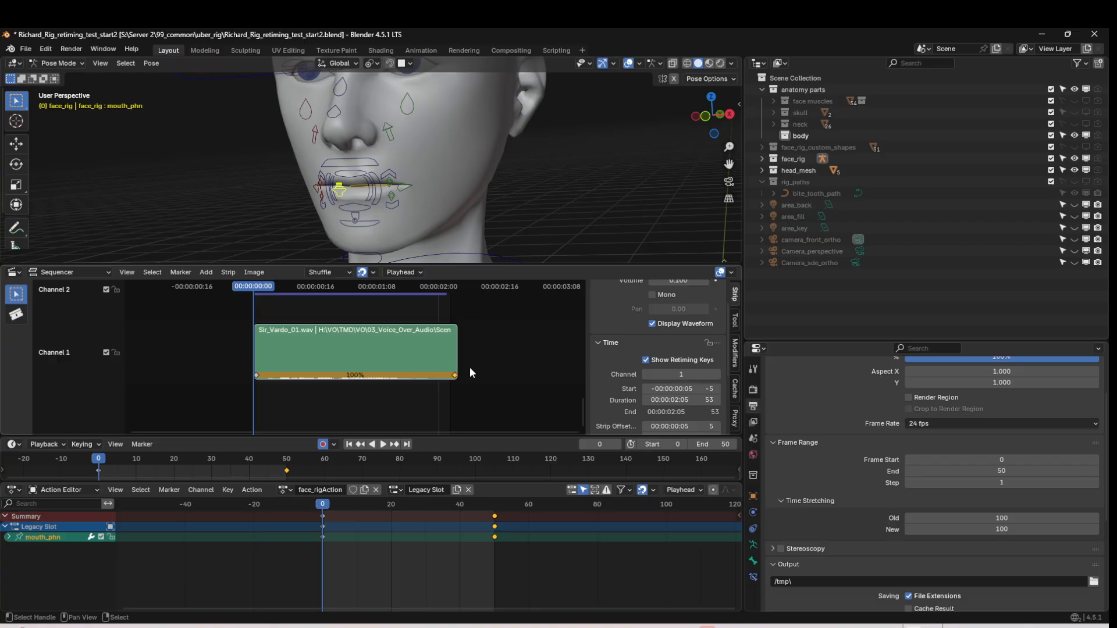
- Stretch the sound strip with its end retiming key to a duration of about 107 frames
scroll(469, 369, down, 5)
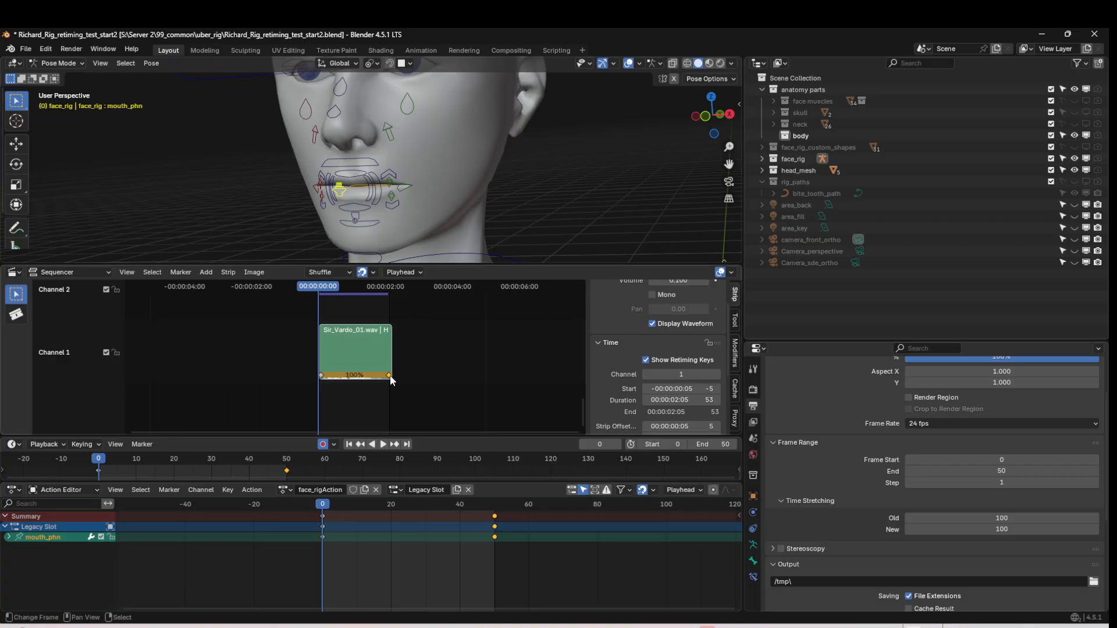
drag(390, 375, 467, 379)
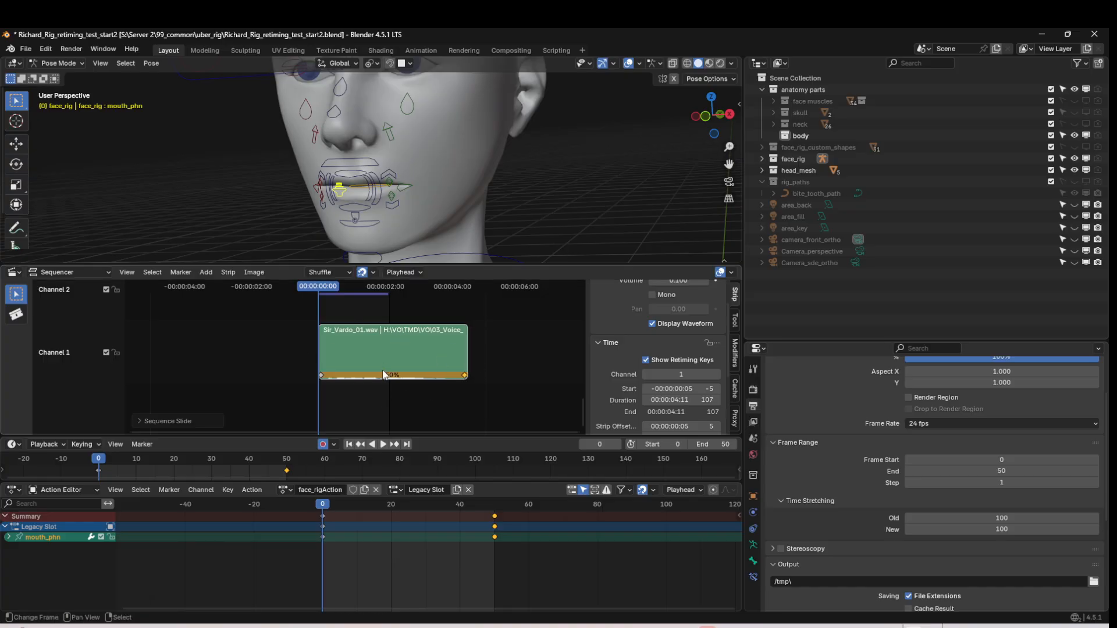
- Set the scene's end frame to 100 and delete the mouth_phn keyframe at frame 50
click(708, 444)
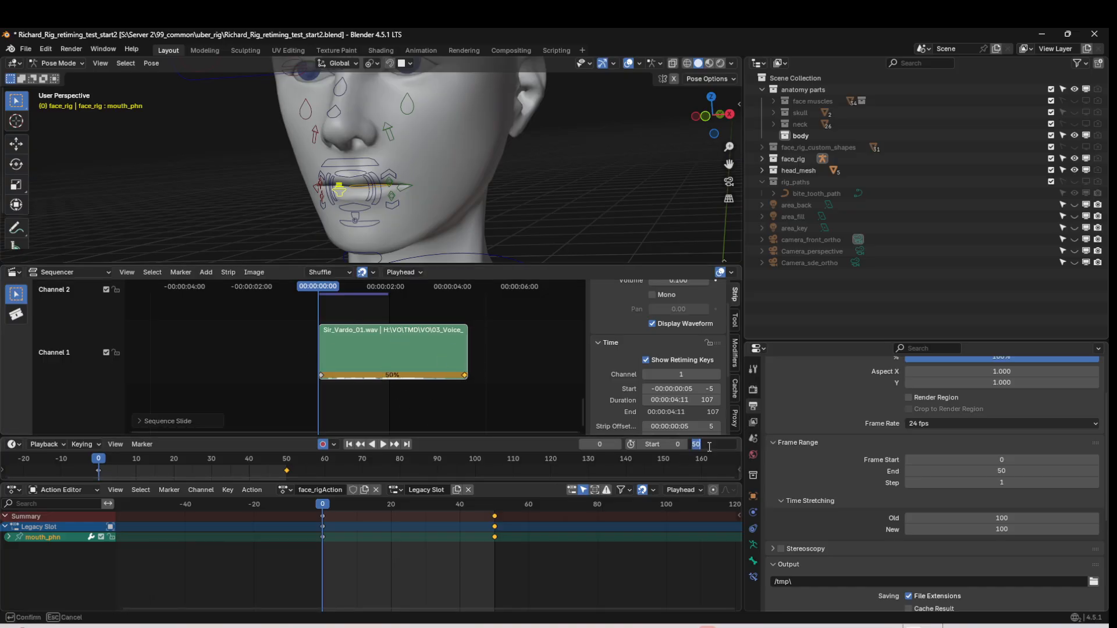
text(100)
key(Return)
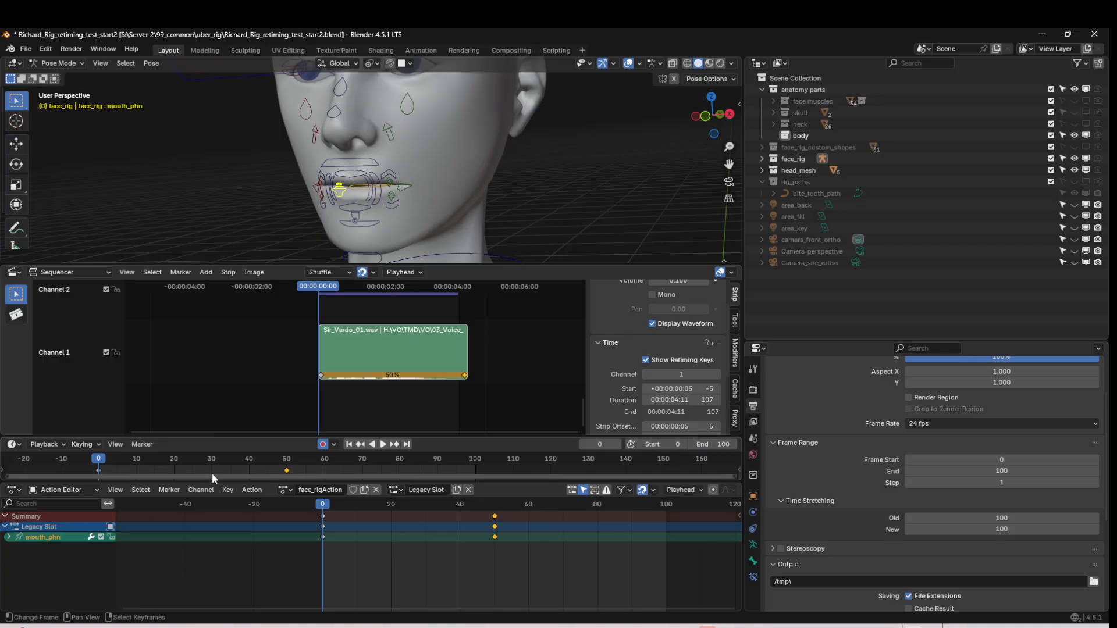
click(494, 518)
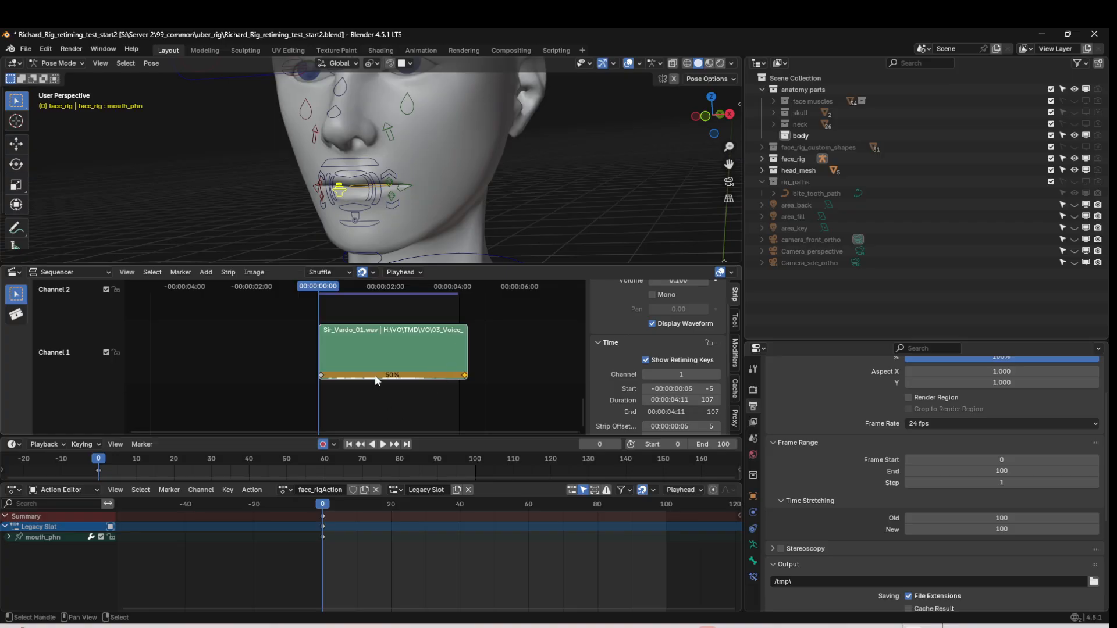
- Play back the slowed sound strip over the extended frame range to hear its timing
scroll(374, 375, up, 2)
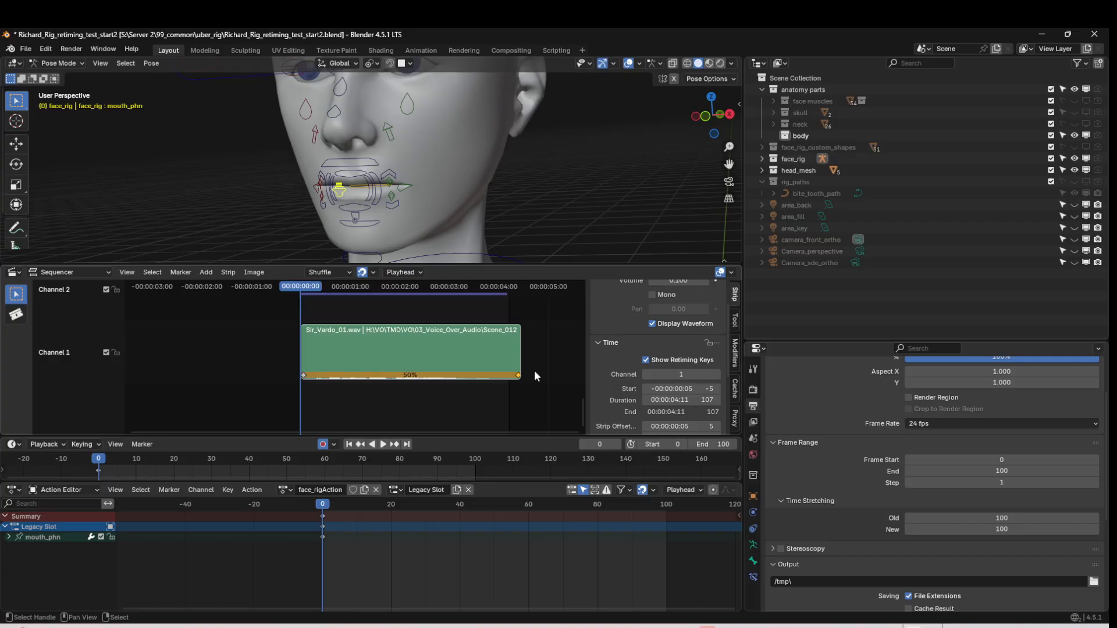
key(space)
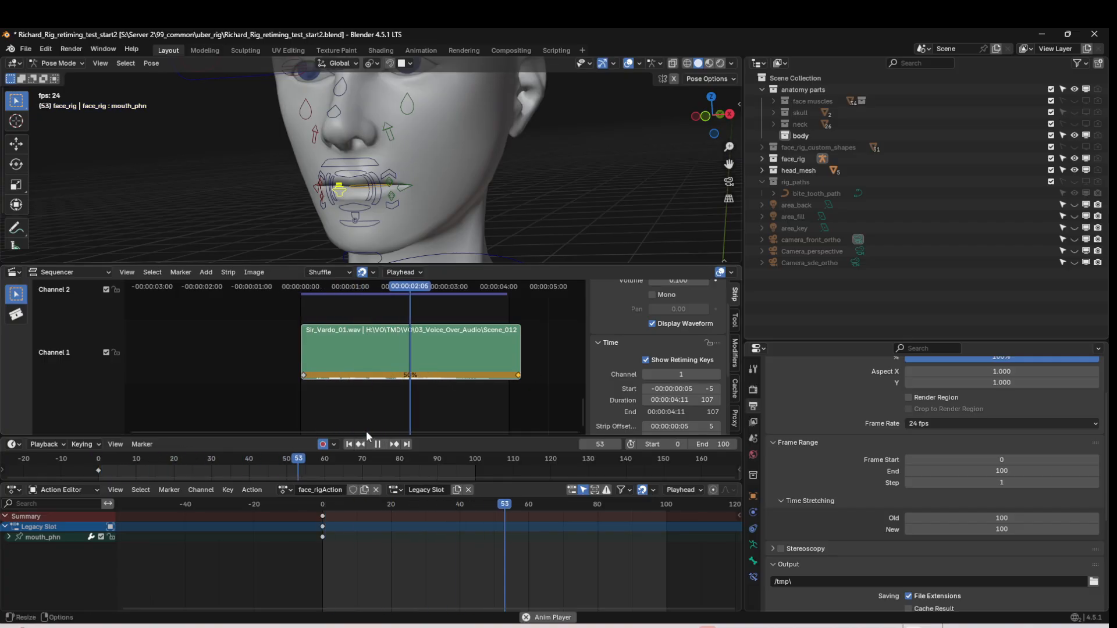
key(space)
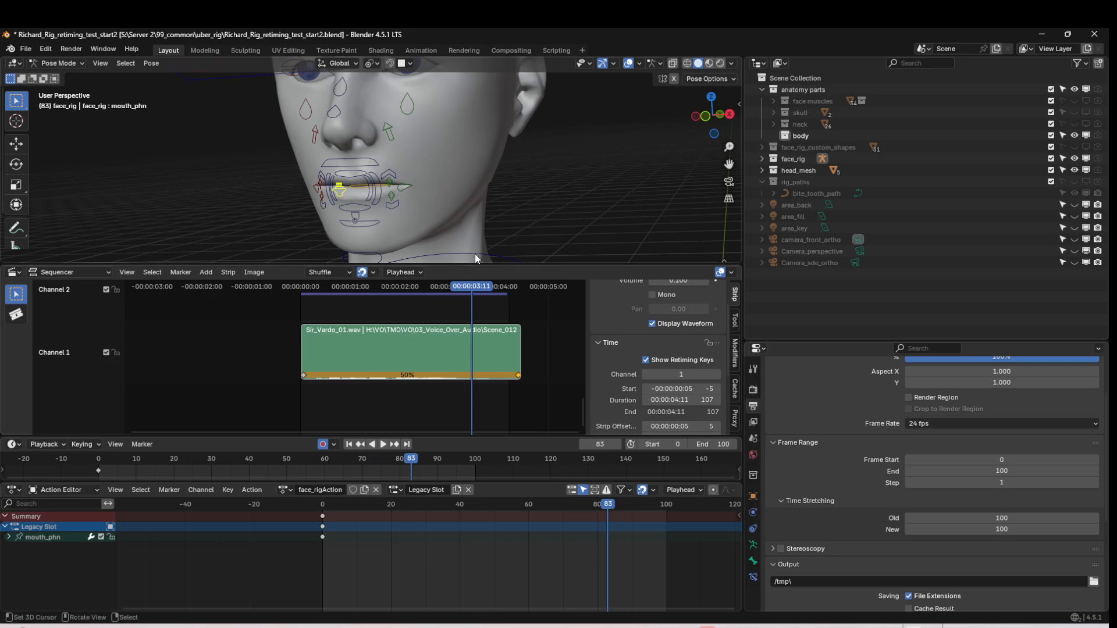
- Enlarge the 3D viewport and, at frame 14, move the mouth_phn control about 0.004 m in X, 0.008 m in Y and 0.006 m in Z
drag(471, 264, 471, 304)
scroll(314, 183, up, 1)
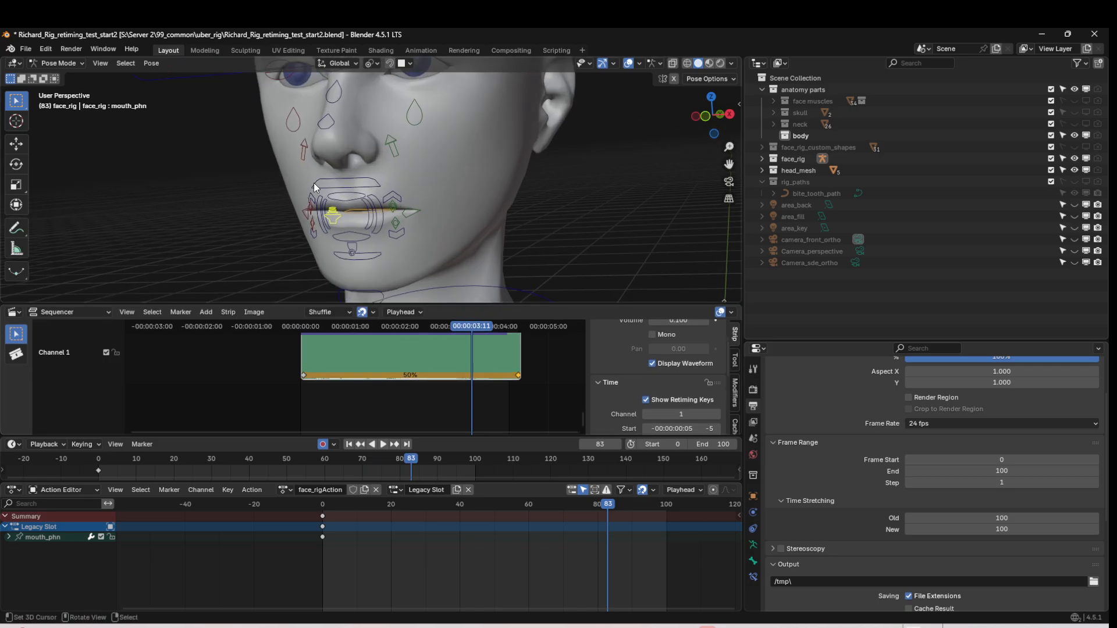
scroll(314, 183, up, 1)
shift+middle_drag(385, 212, 393, 207)
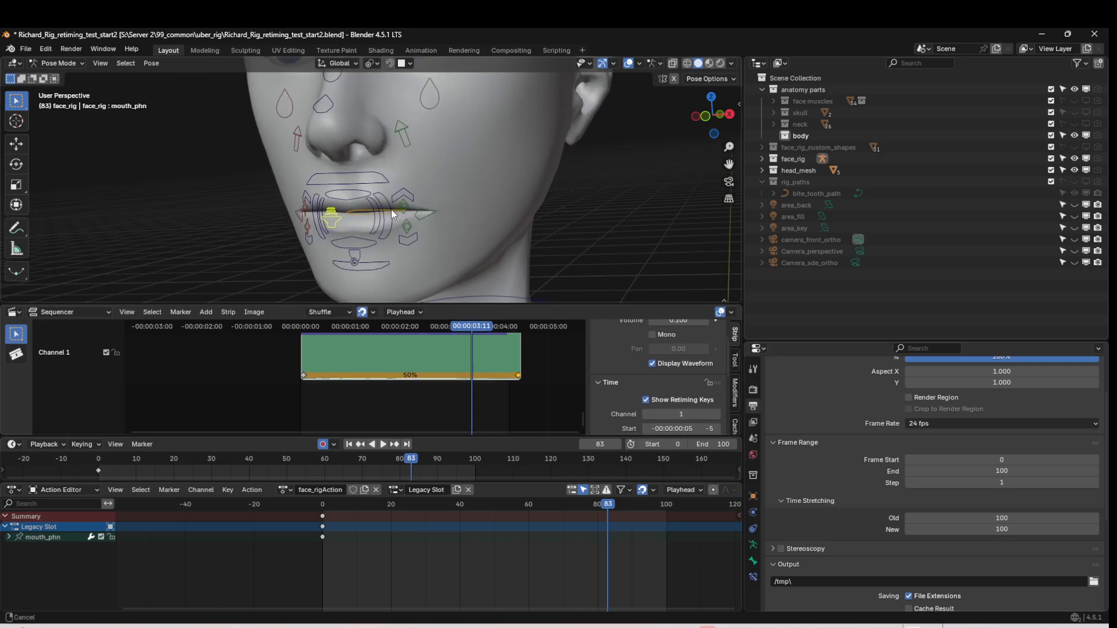
click(349, 444)
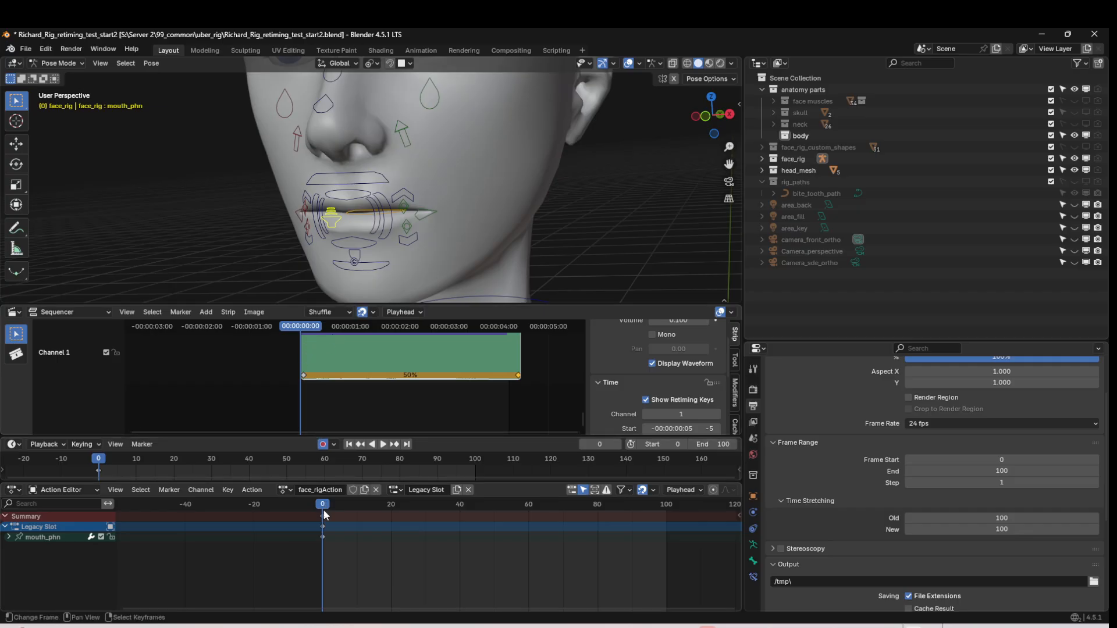
drag(323, 508, 370, 508)
middle_drag(382, 256, 349, 208)
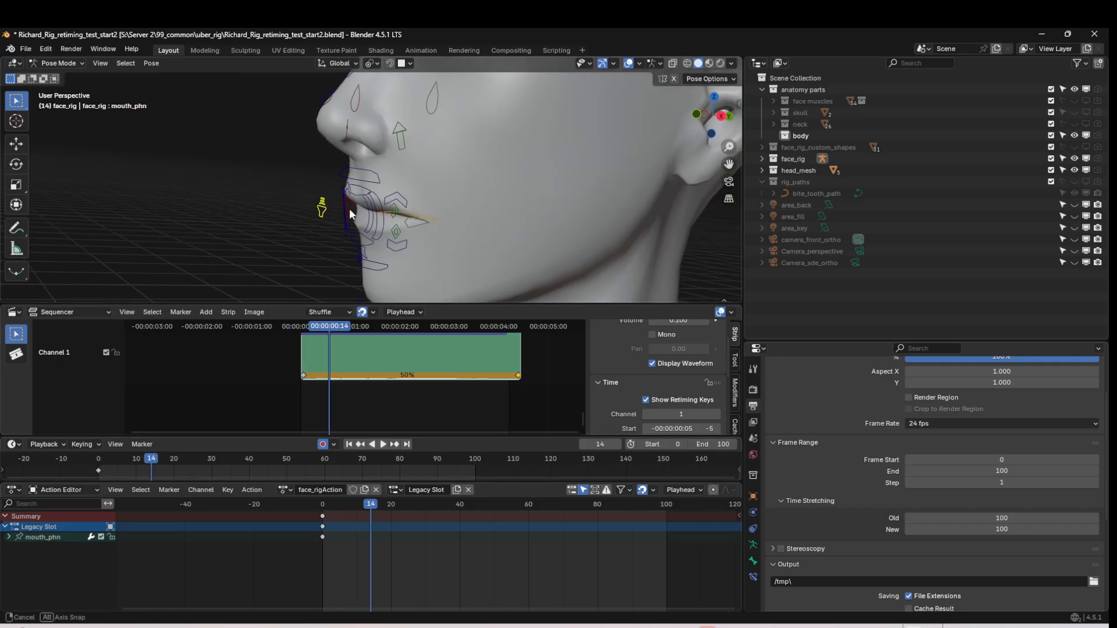
key(g)
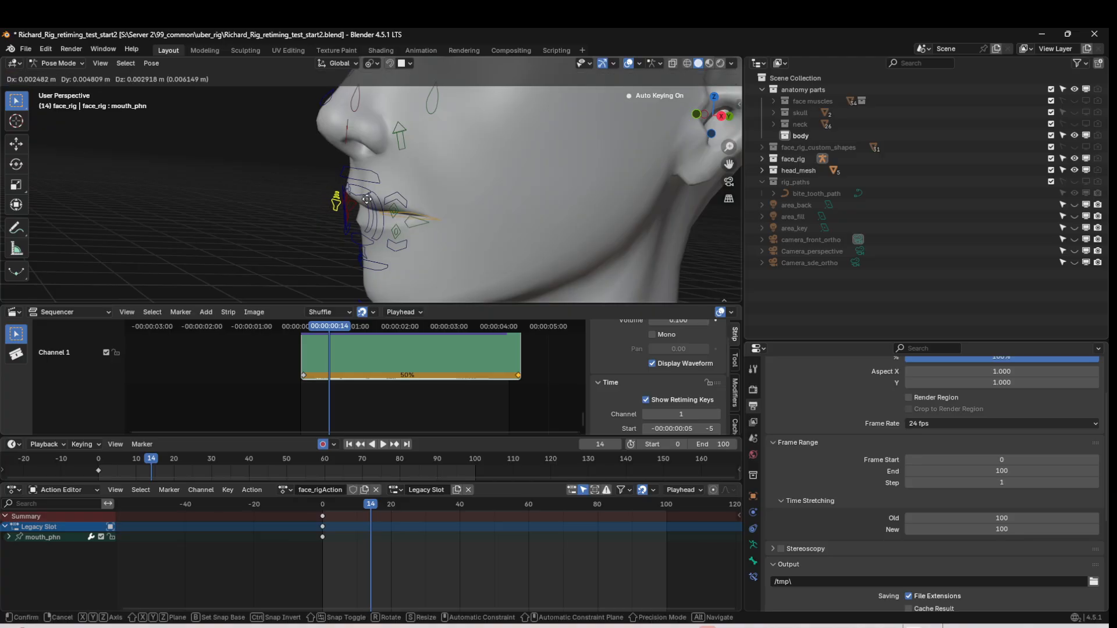
click(375, 198)
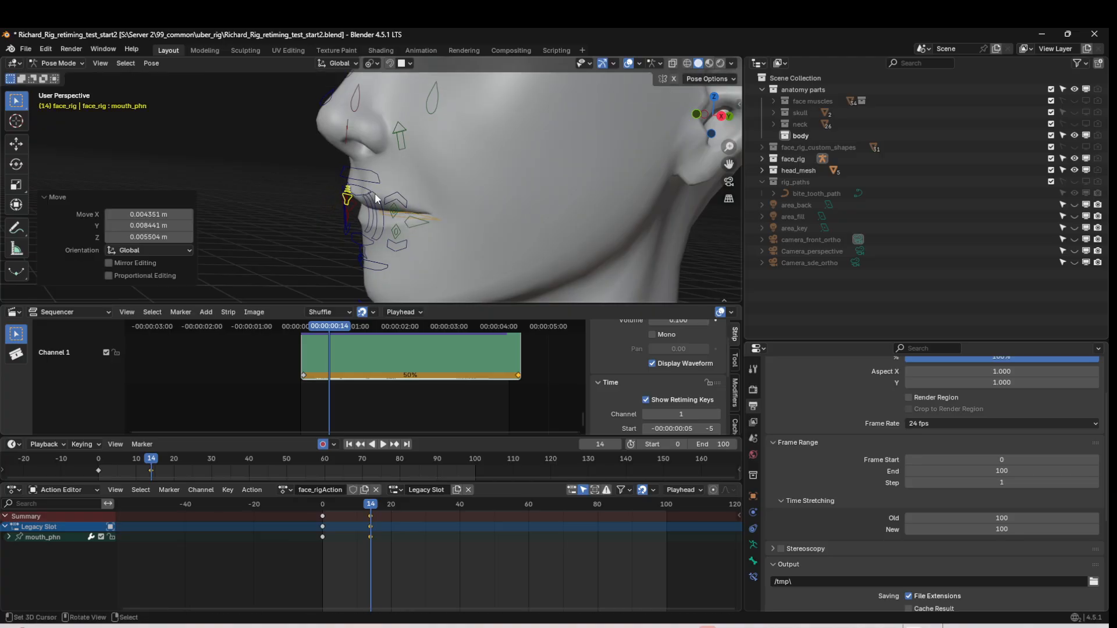
- Move the starting mouth_phn keyframe from frame 0 to about frame 11
click(322, 516)
key(g)
click(362, 513)
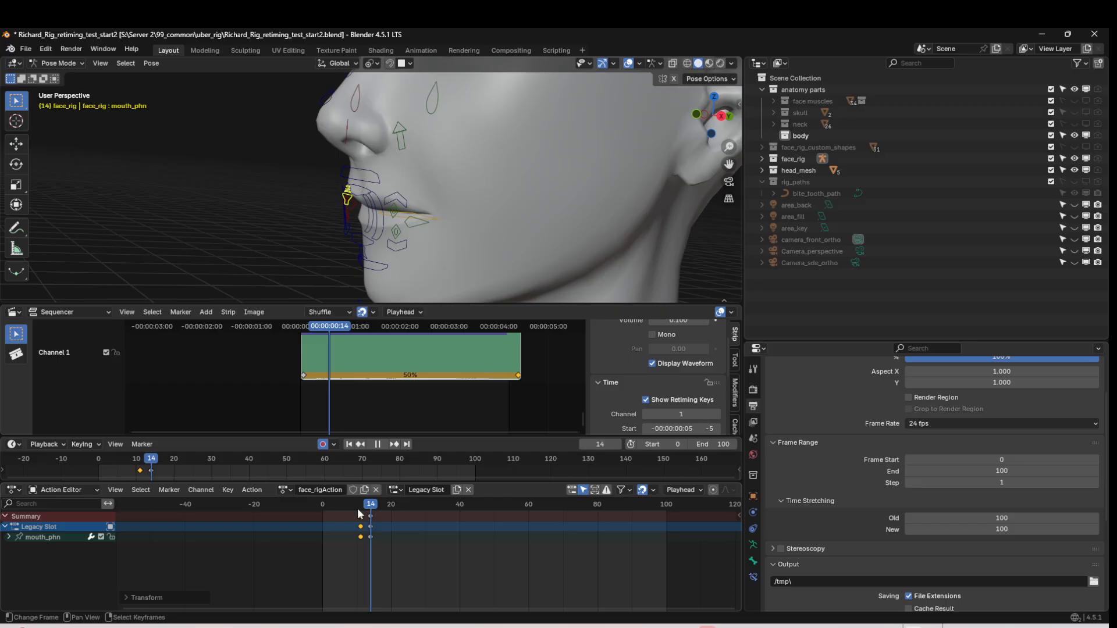
- Key mouth_phn at frame 32 moved about 0.014 m in X and -0.013 m in Z, and clear its location at frame 39
drag(357, 507, 432, 507)
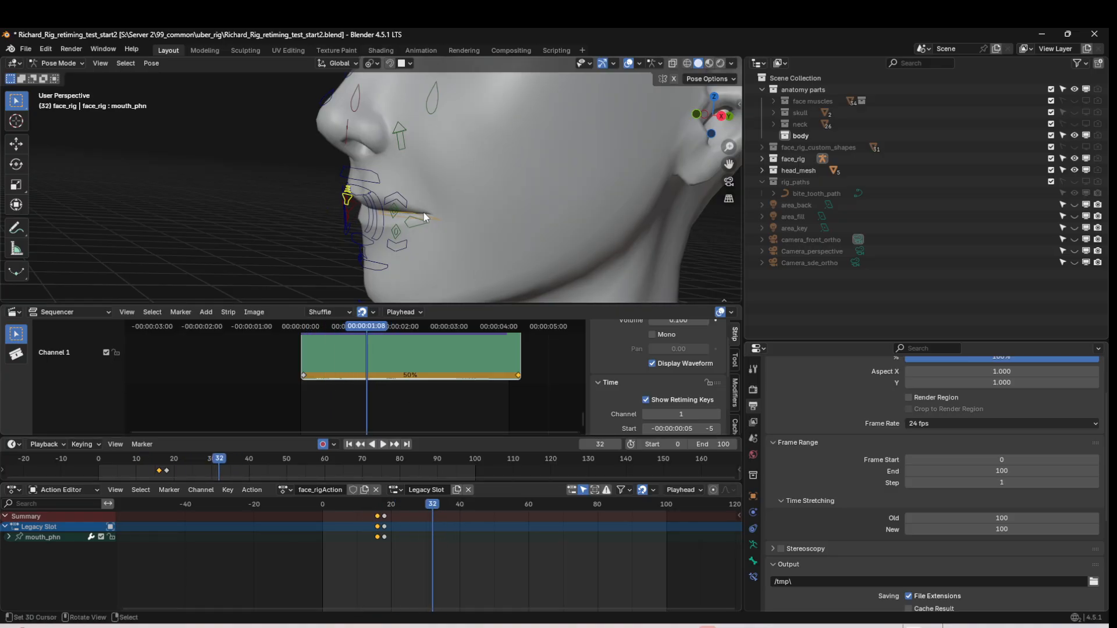
middle_drag(423, 212, 423, 174)
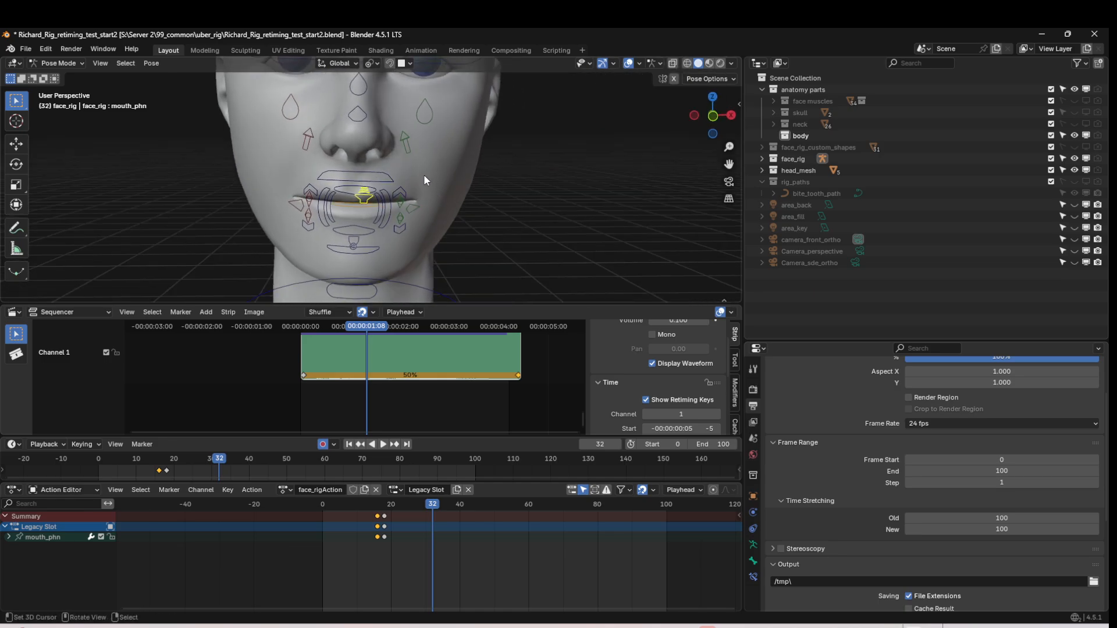
key(g)
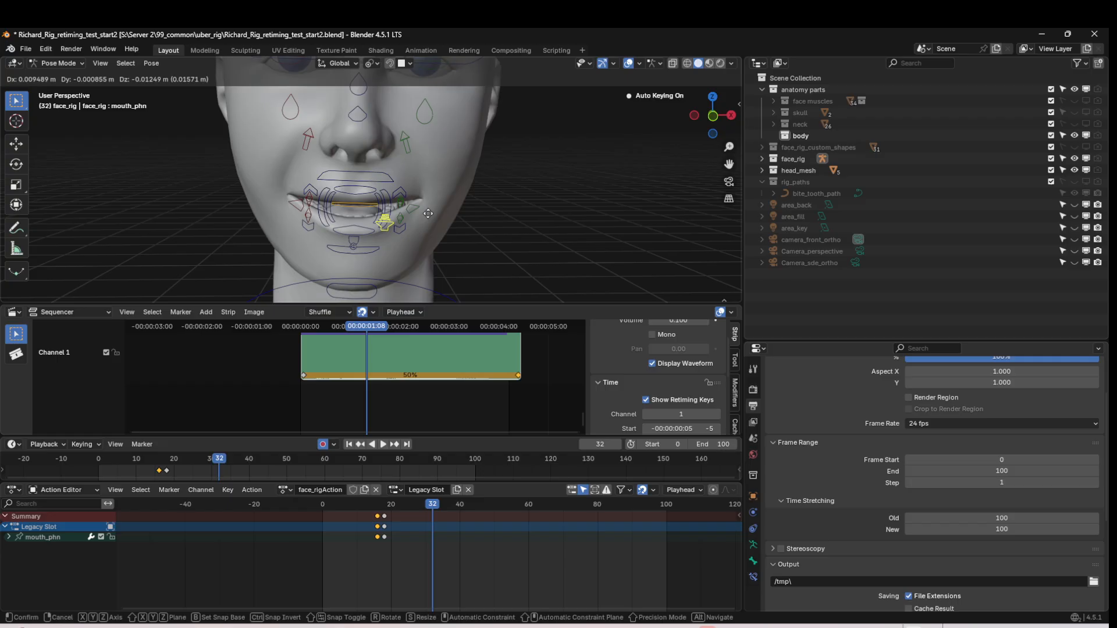
click(438, 211)
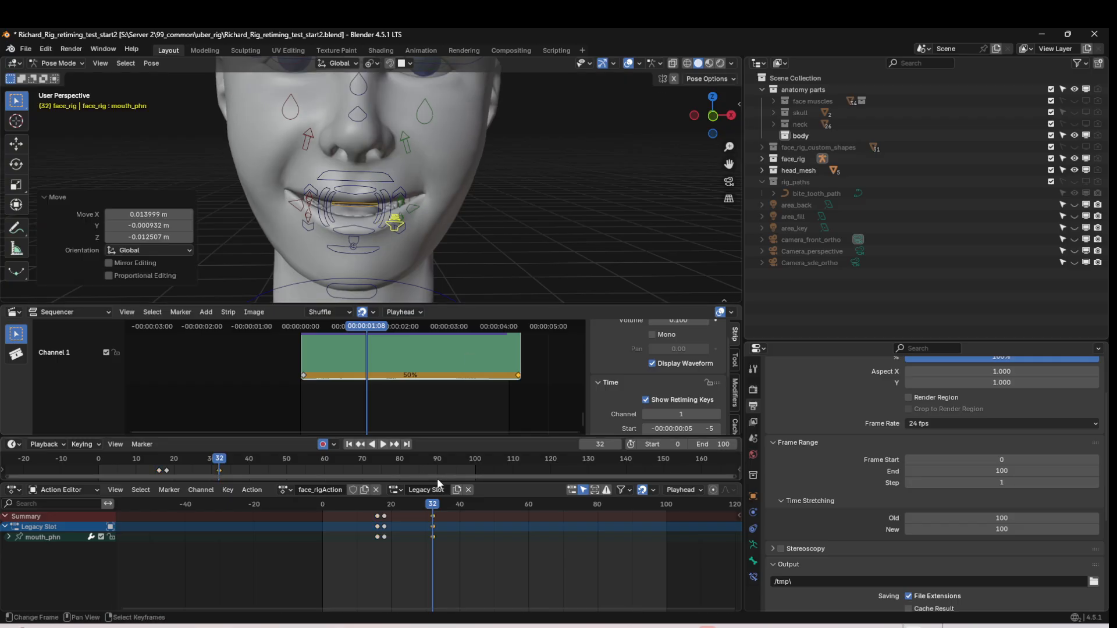
drag(434, 503, 457, 502)
key(alt+g)
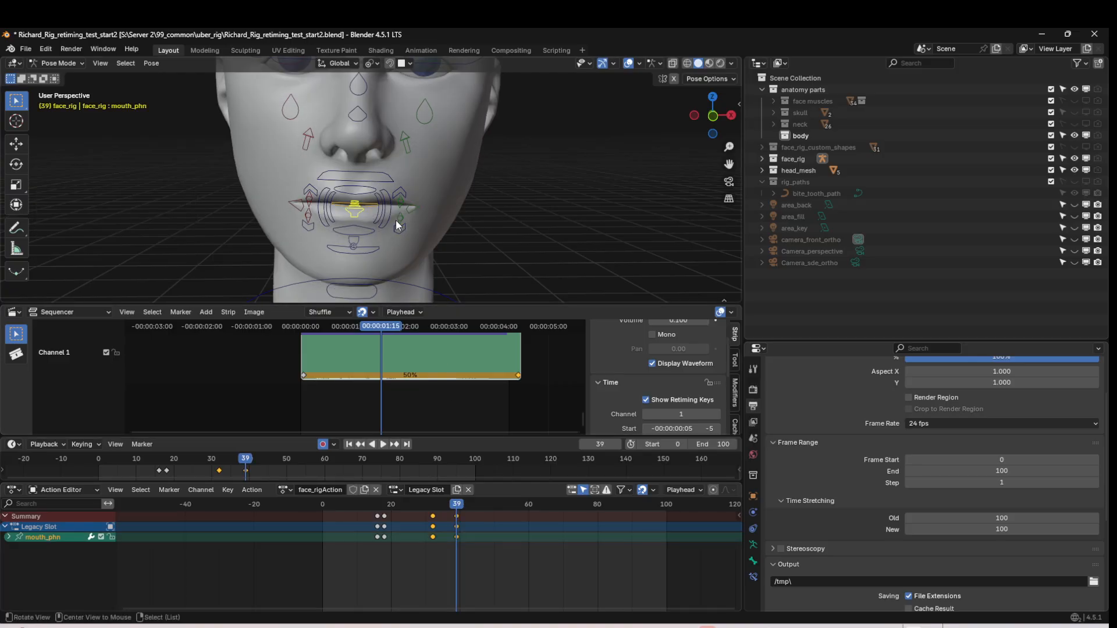
- Scrub and play back the mouth movement against the slowed audio to check the keyframe timing
drag(438, 518, 324, 515)
key(space)
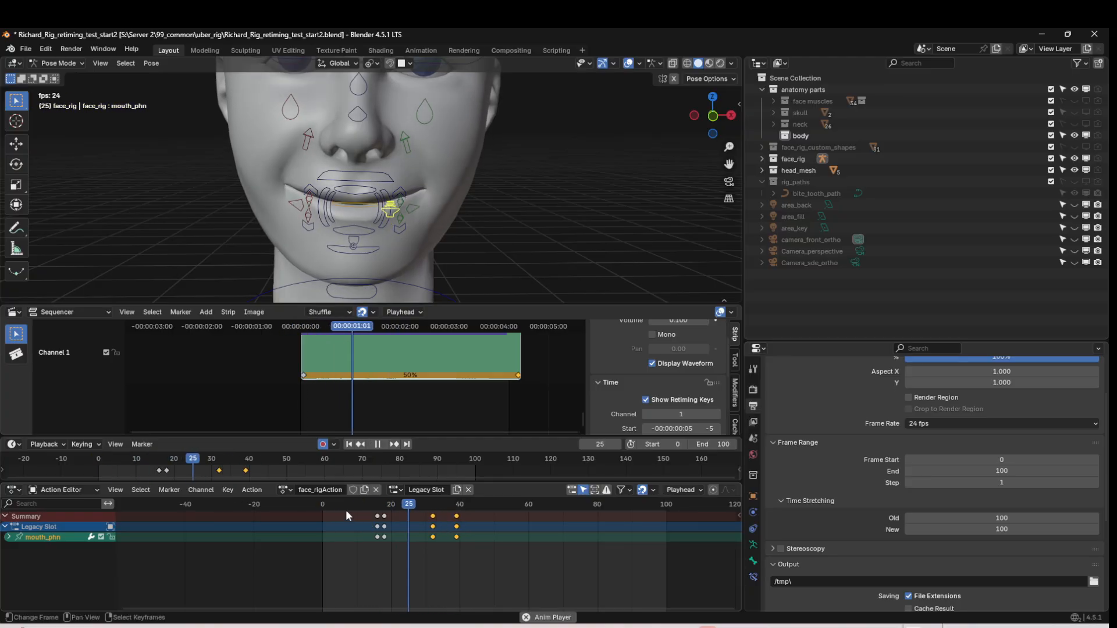
key(space)
click(359, 526)
key(space)
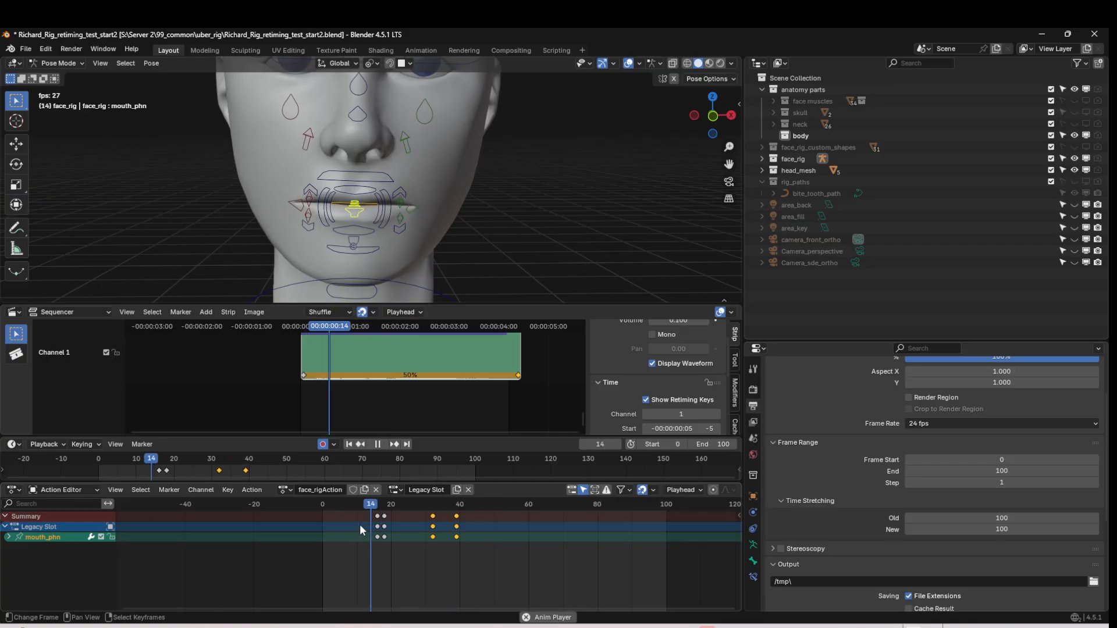
key(space)
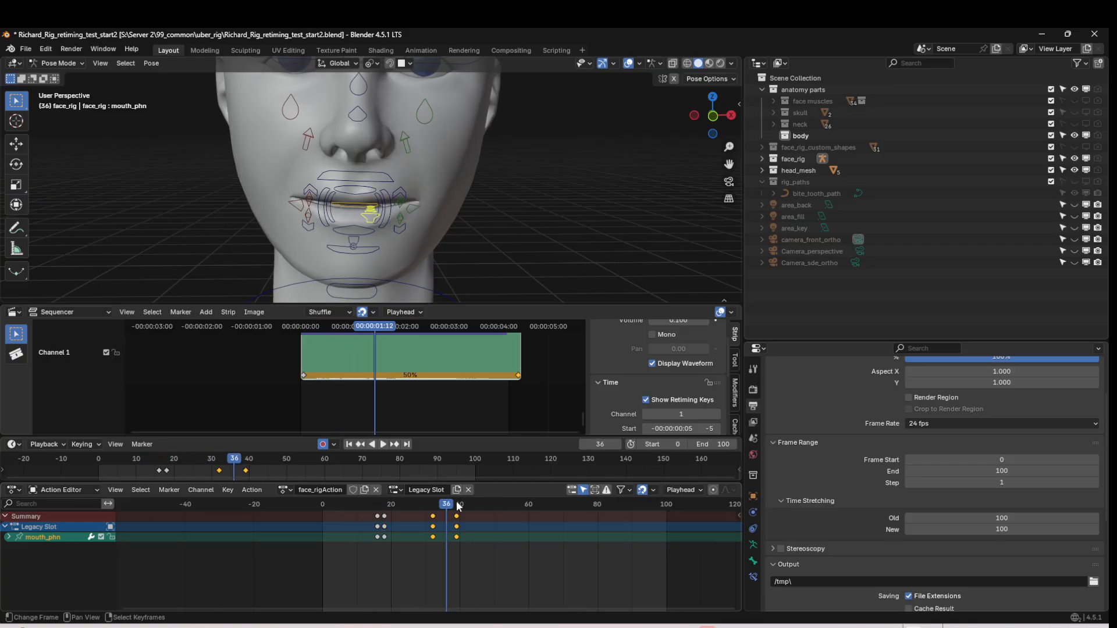
- Move the second mouth_phn keyframe from frame 18 to frame 21
drag(457, 507, 394, 515)
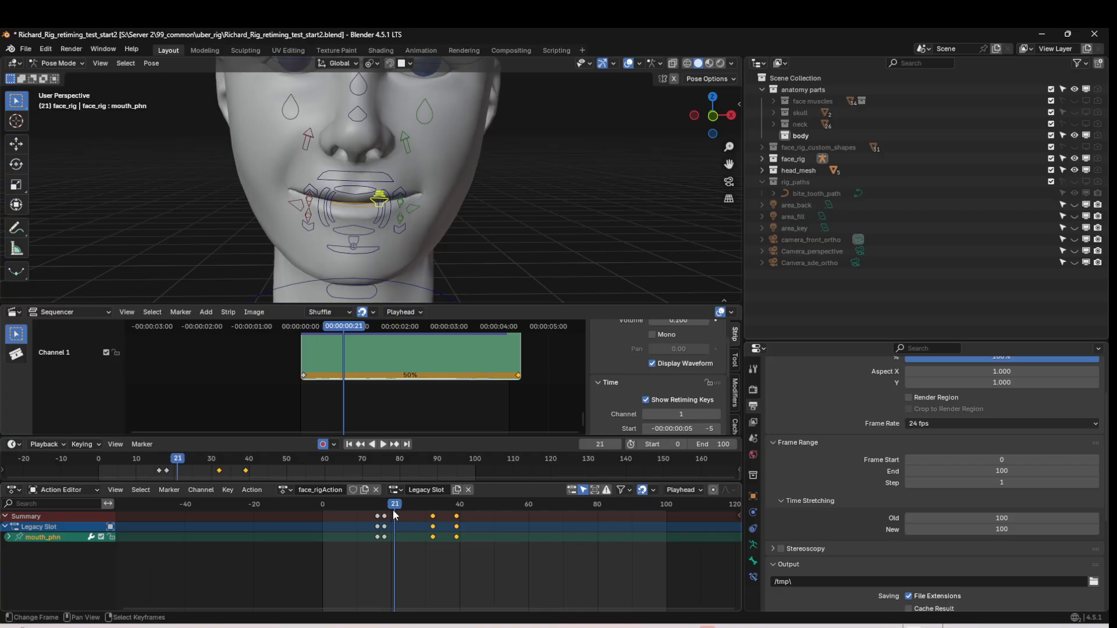
click(385, 516)
key(g)
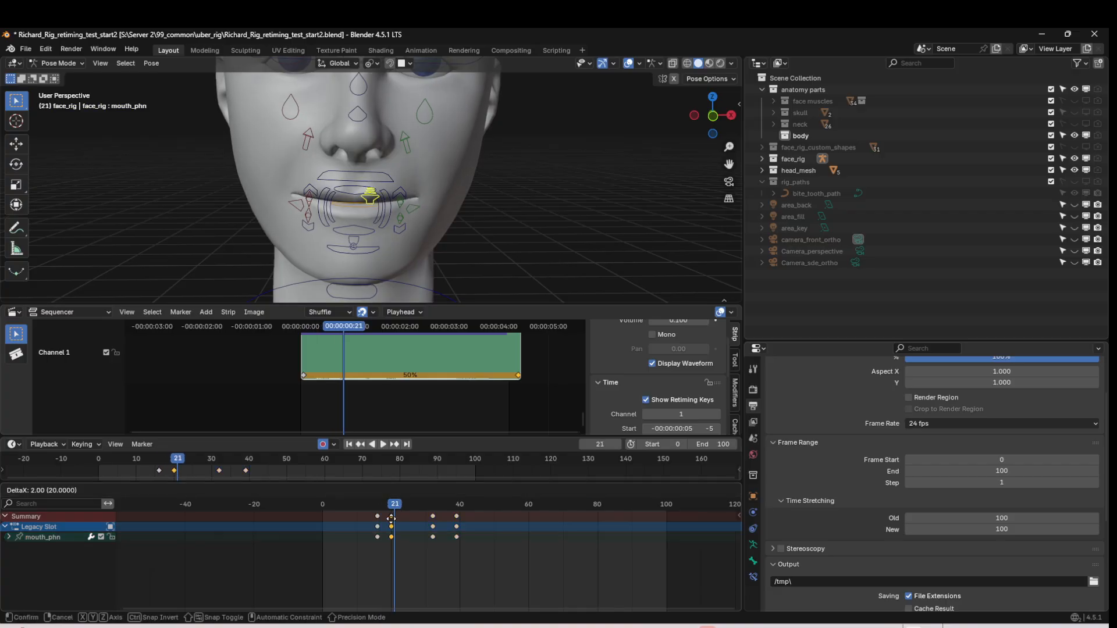
click(397, 517)
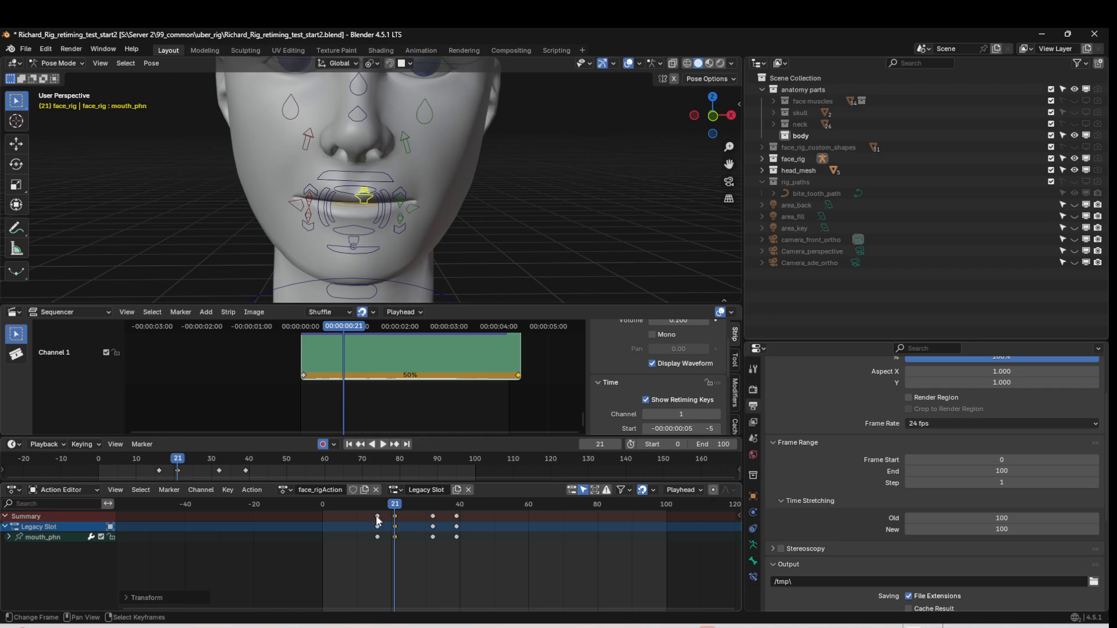
- Try shifting the first mouth_phn keyframe to frame 18 and play back the animation
click(377, 517)
key(g)
click(383, 520)
key(space)
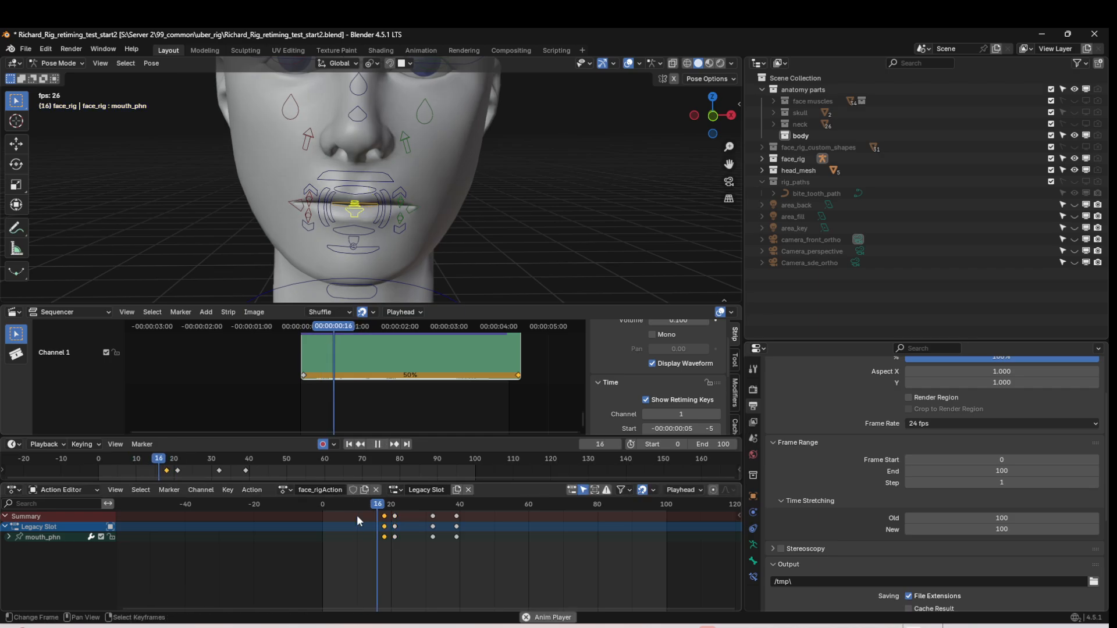
key(space)
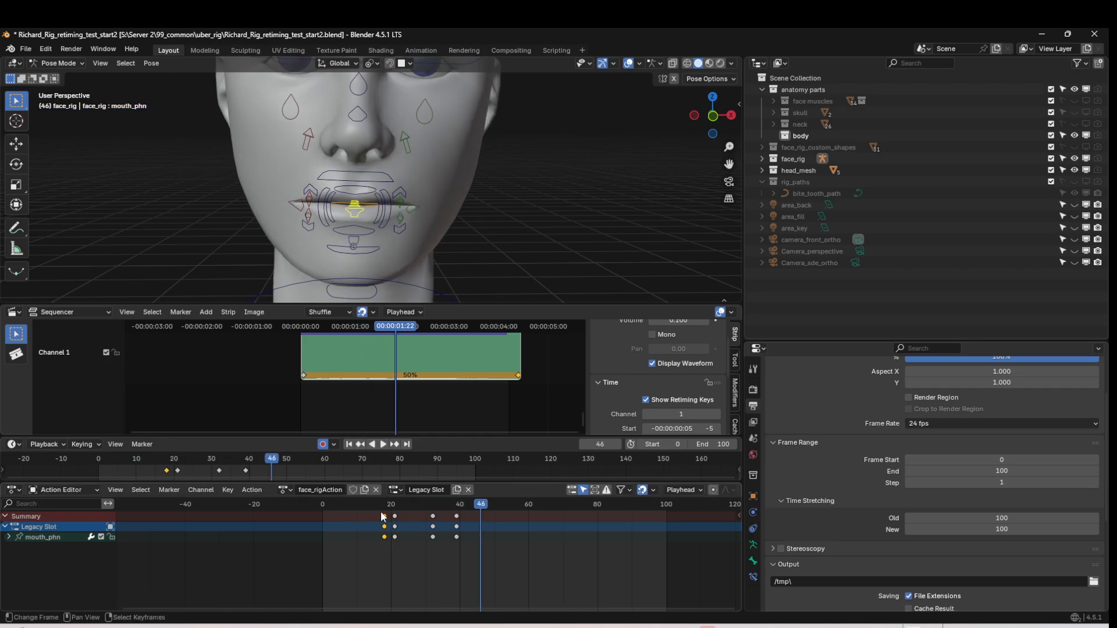
- Return the first mouth_phn keyframe to frame 16 and play back the animation
key(g)
click(365, 520)
key(space)
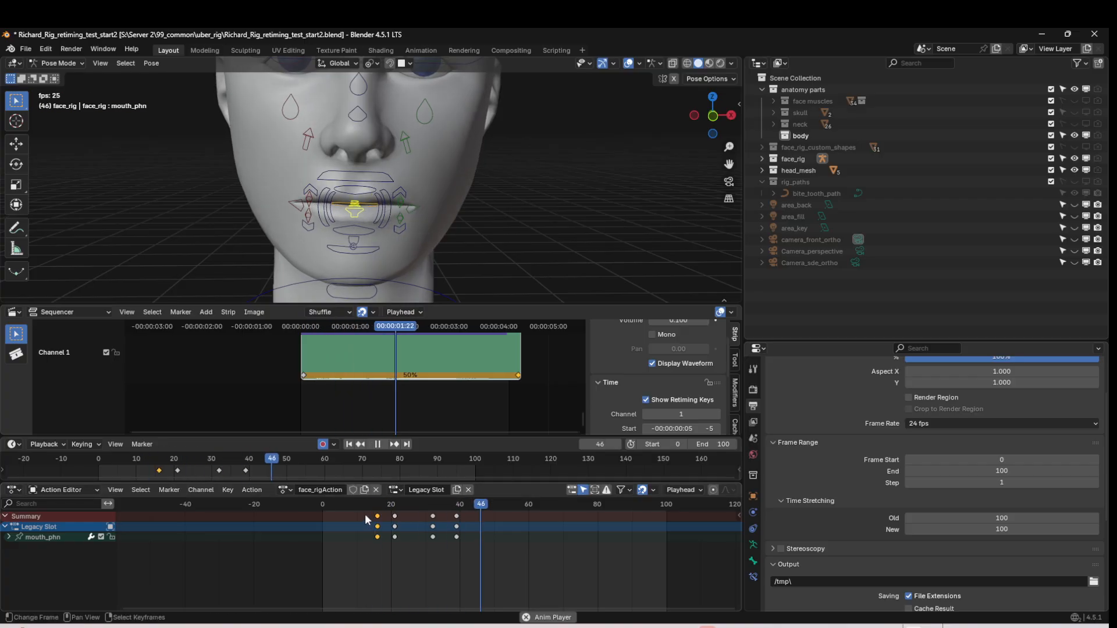
key(space)
- Duplicate the neutral mouth_phn keyframe at frame 39 to frame 45 and play back the result
drag(507, 508, 491, 504)
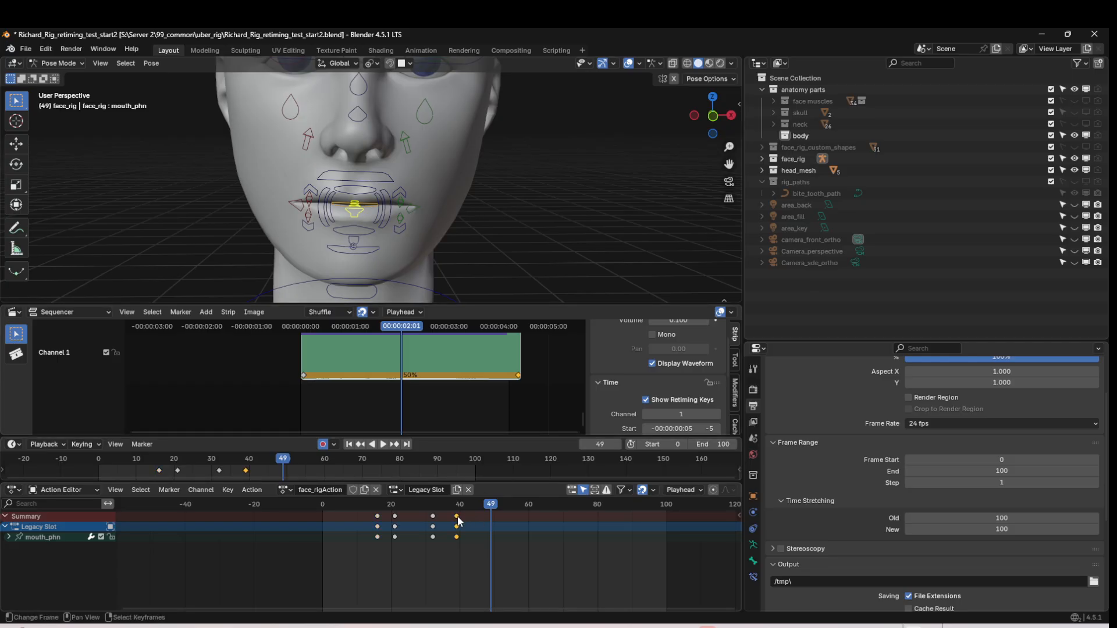
key(shift+d)
click(477, 522)
key(space)
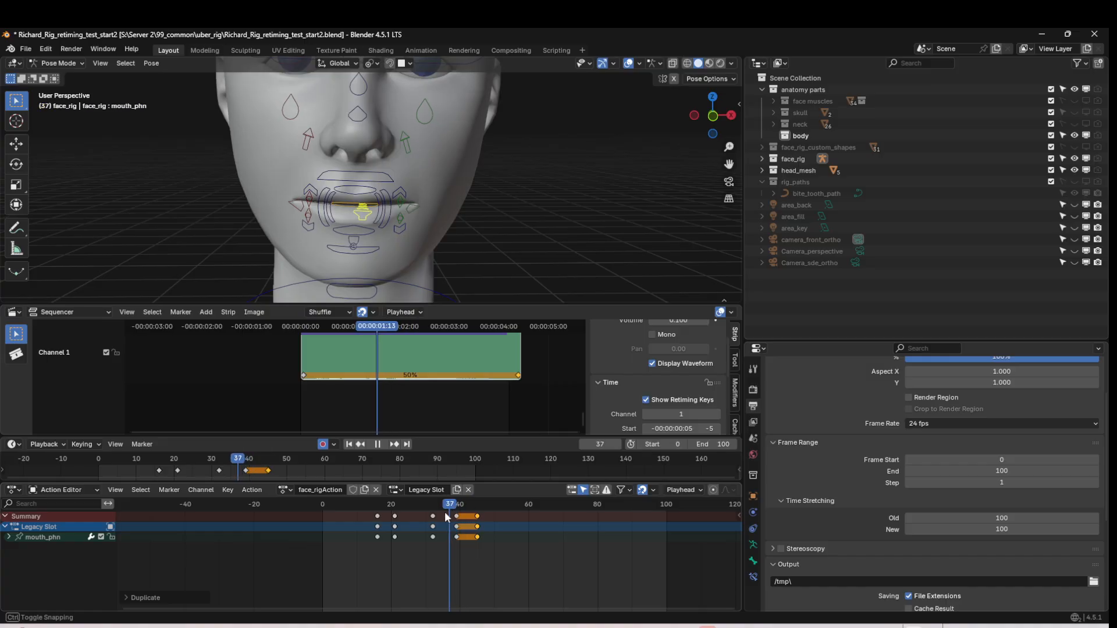
key(space)
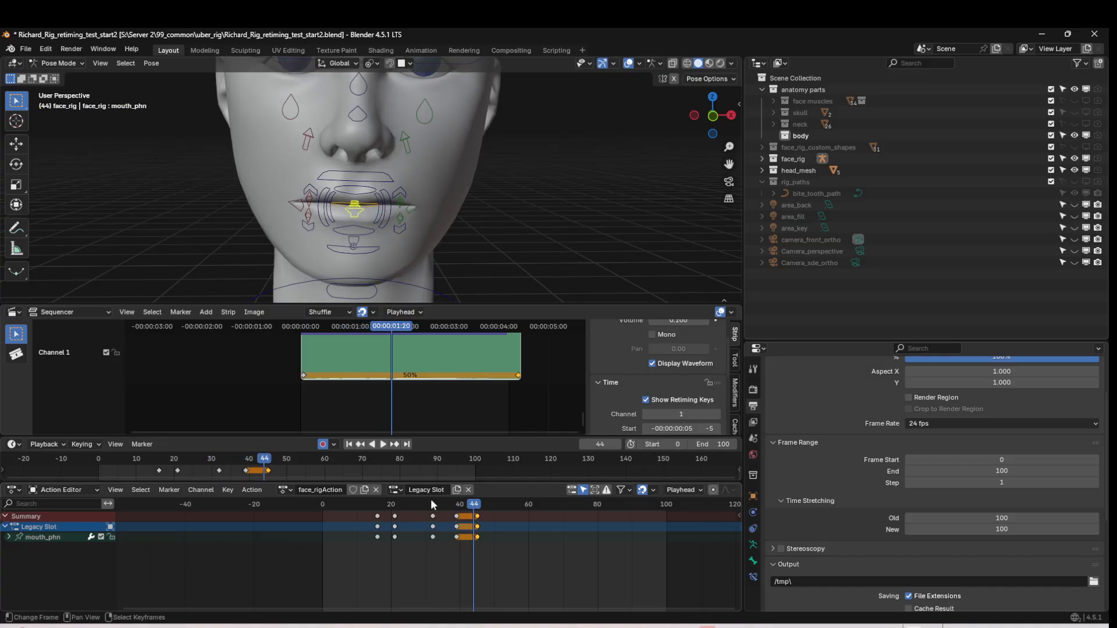
- At frame 45, move mouth_phn about 0.017 m in X and -0.004 m in Z to key an open mouth shape, and play it back
click(395, 445)
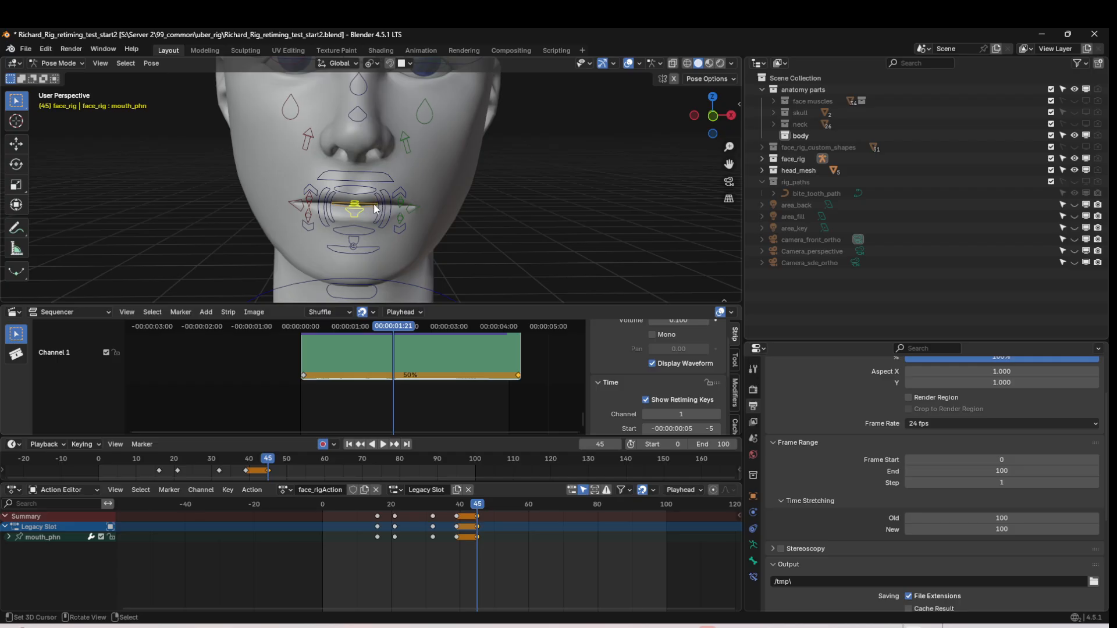
key(g)
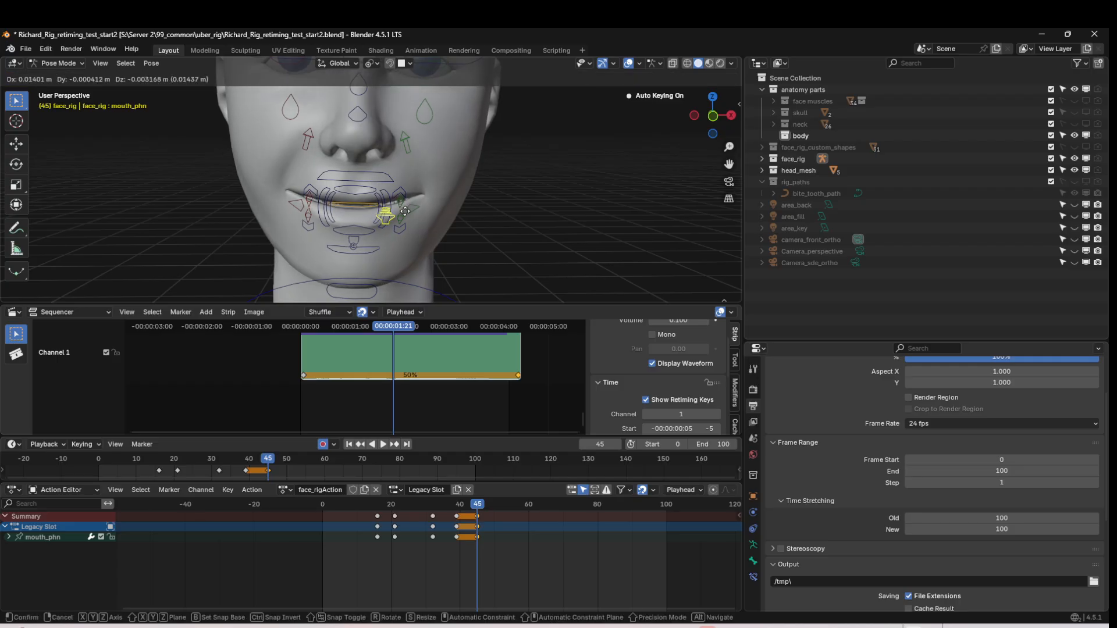
click(410, 214)
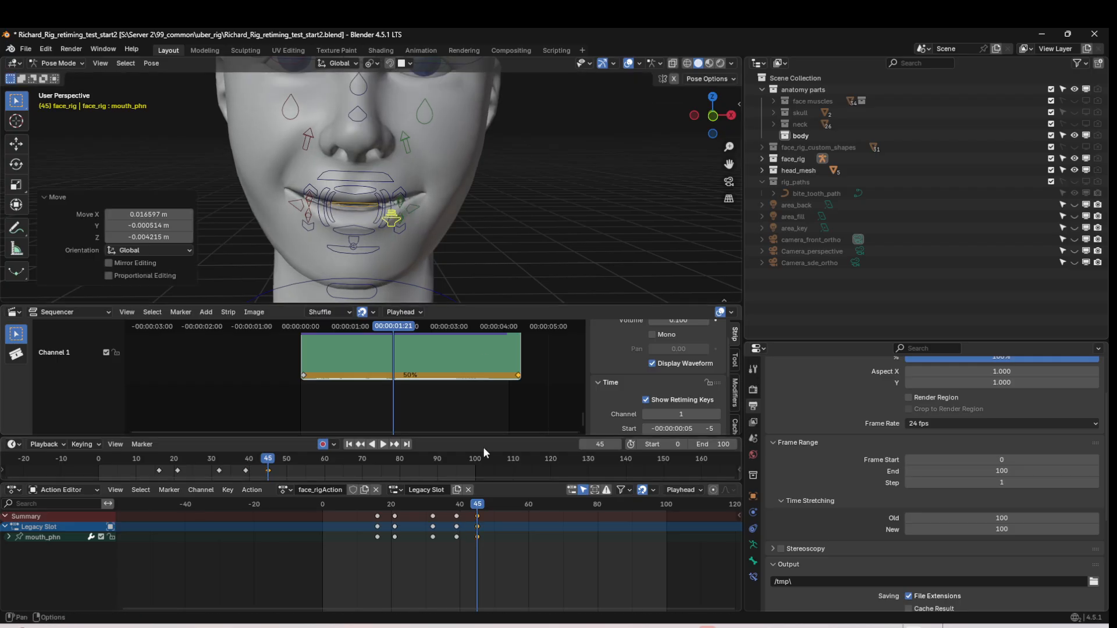
key(space)
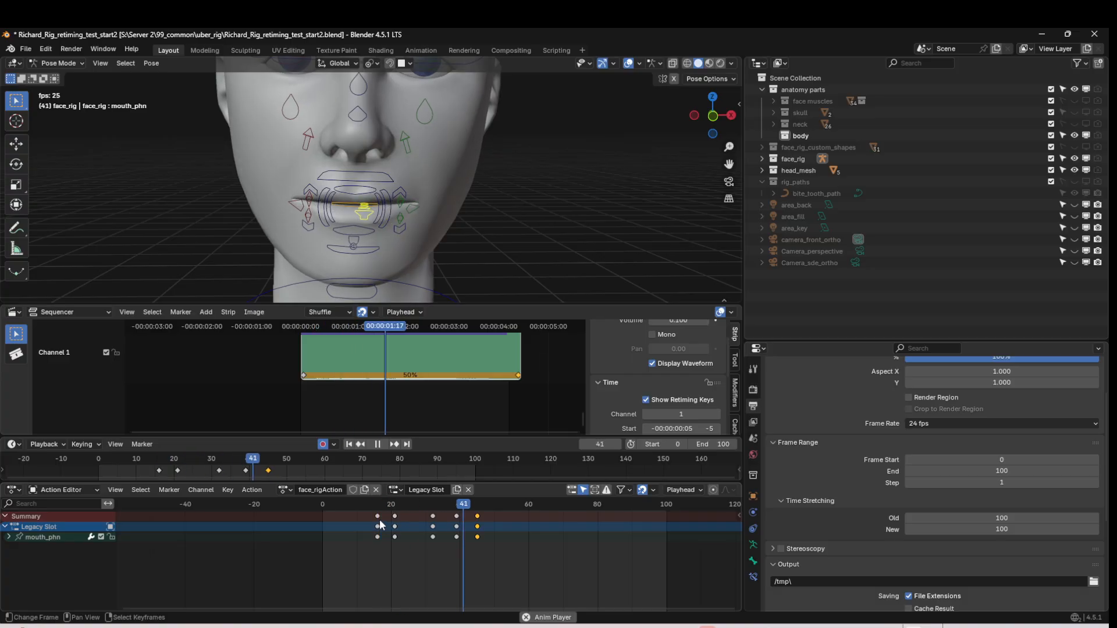
key(space)
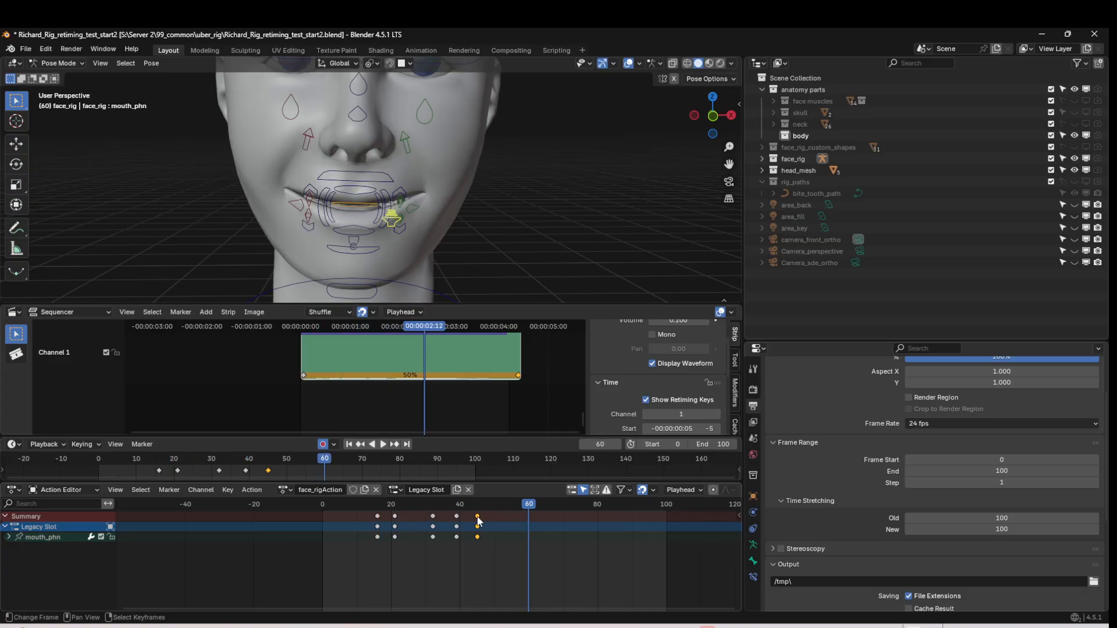
- At frame 50, move mouth_phn down to the centre of the mouth to key an open shape, and play back the result
key(shift+d)
click(492, 516)
drag(527, 504, 486, 519)
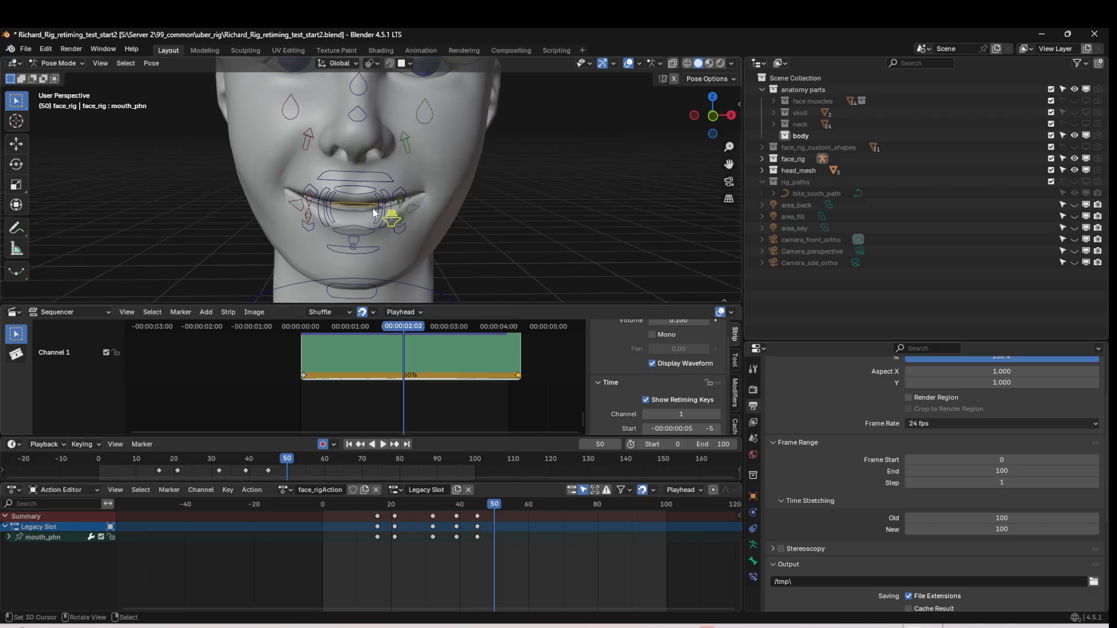
right_drag(394, 218, 361, 244)
key(ctrl+z)
key(ctrl+z)
key(space)
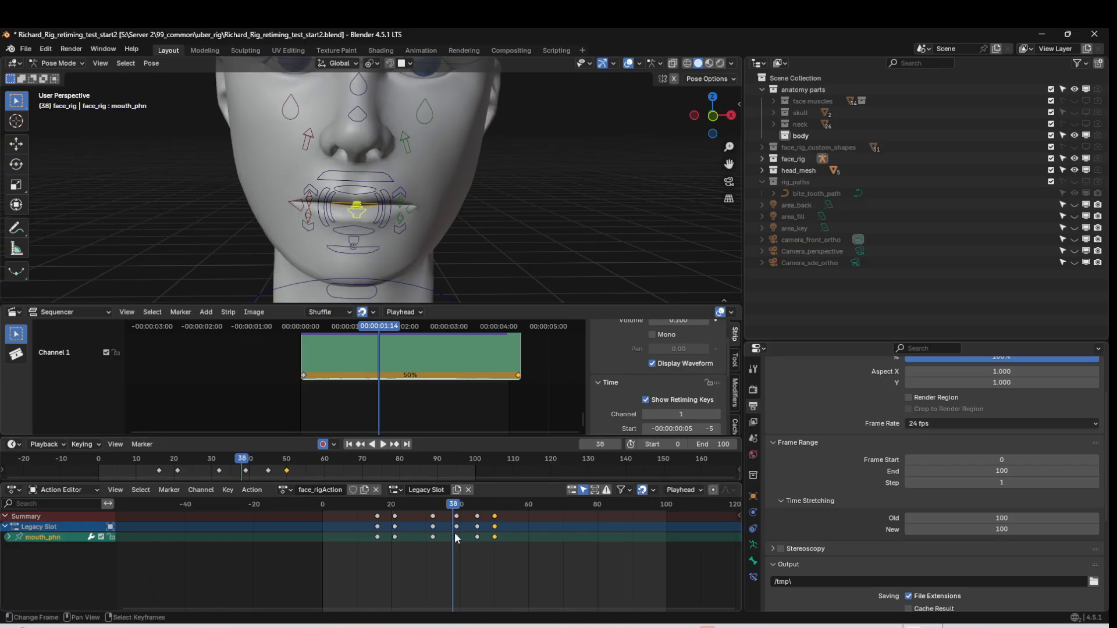
key(space)
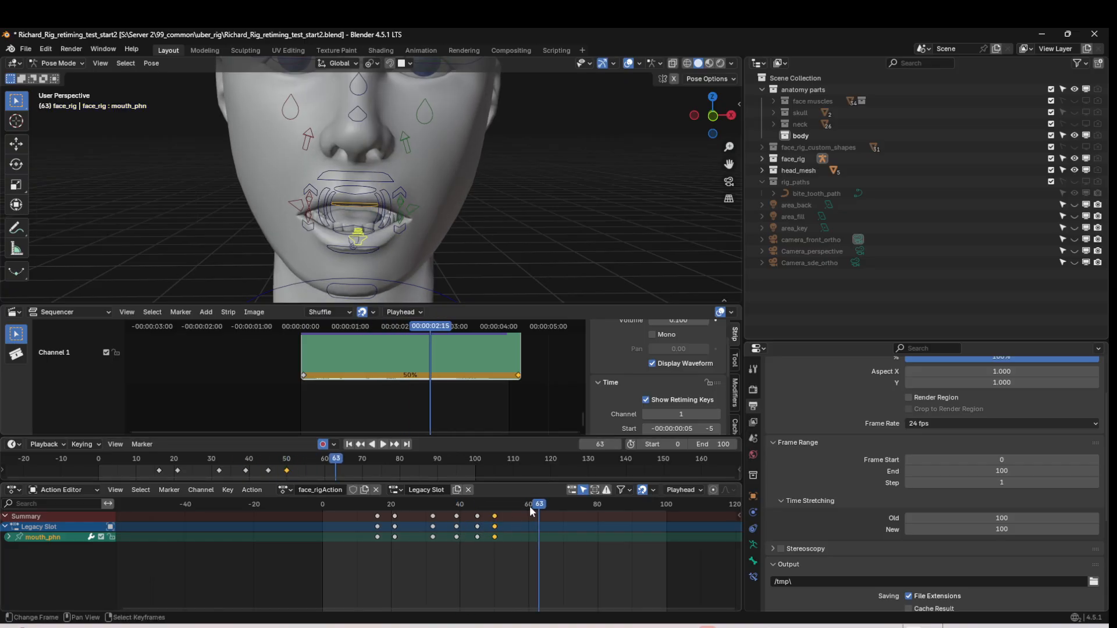
- At frame 60, move mouth_phn about 0.016 m in X to key a widened open mouth shape, and play it back
key(alt+a)
mouse_move(539, 504)
mouse_down()
mouse_move(491, 515)
mouse_move(581, 511)
mouse_move(528, 510)
mouse_up()
drag(368, 239, 401, 235)
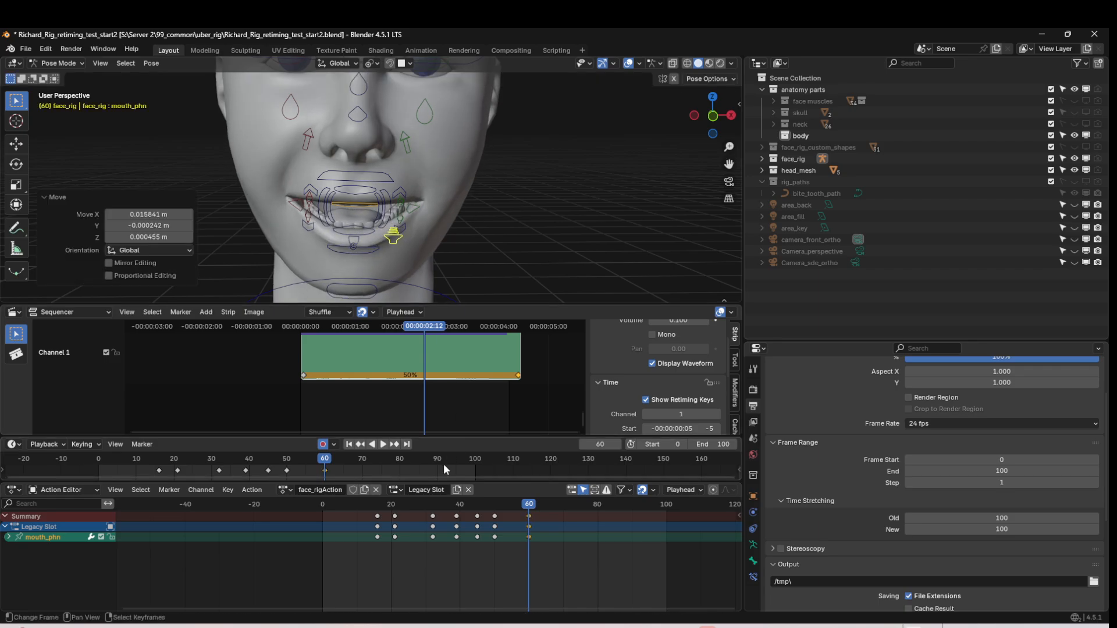
click(446, 509)
key(space)
key(space)
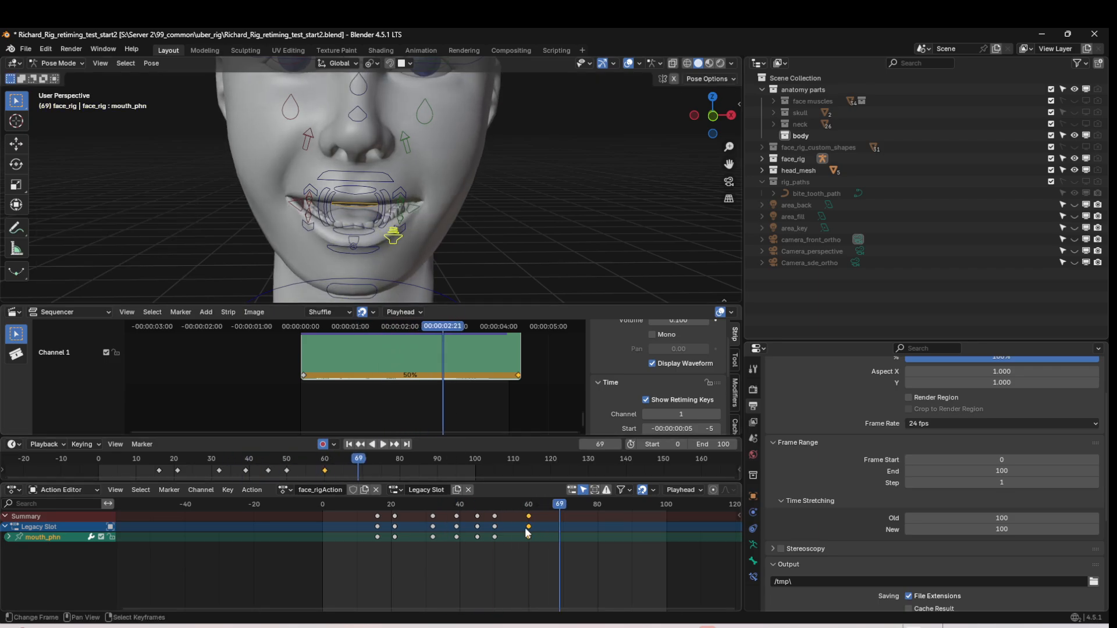
- At frame 54, move mouth_phn about -0.006 m in X and 0.01 m in Z to key a nearly closed mouth, and play it back
drag(555, 505, 507, 503)
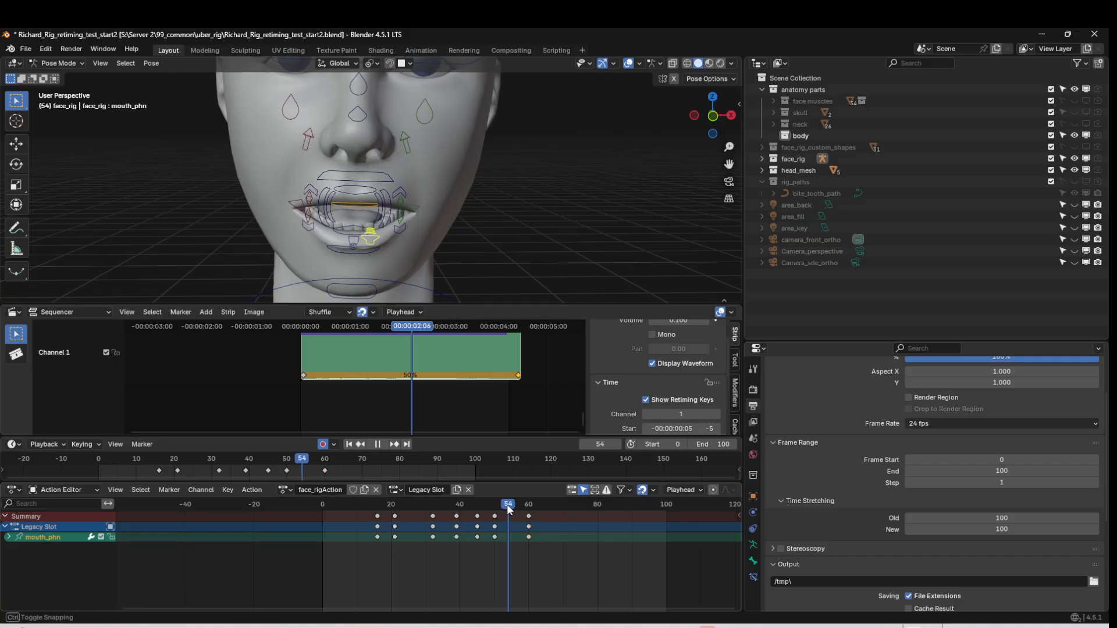
key(g)
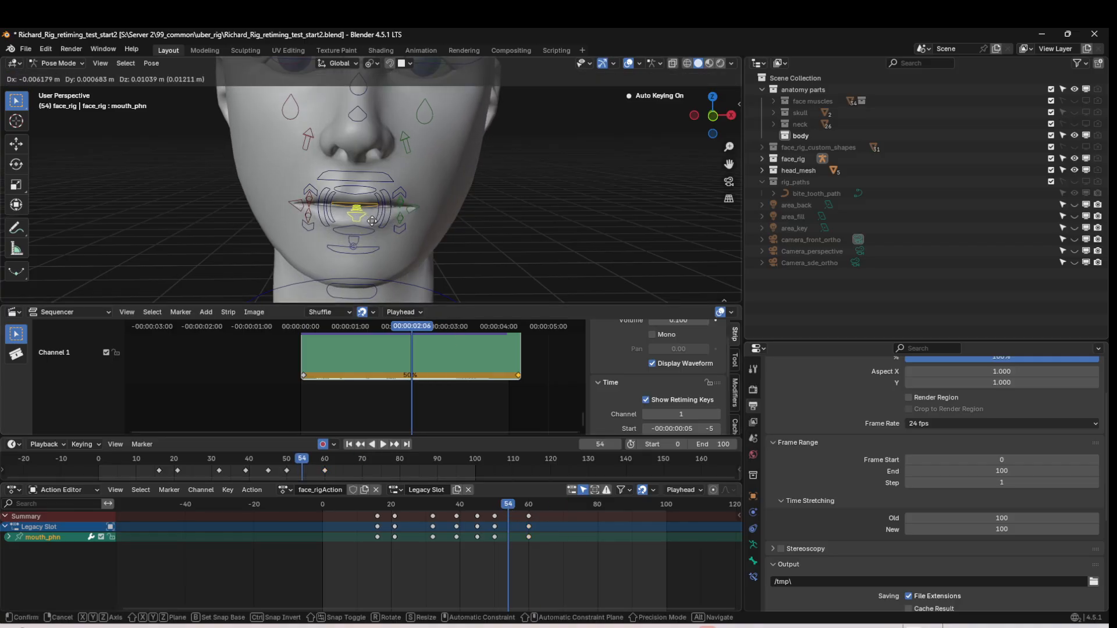
click(372, 225)
click(464, 518)
key(space)
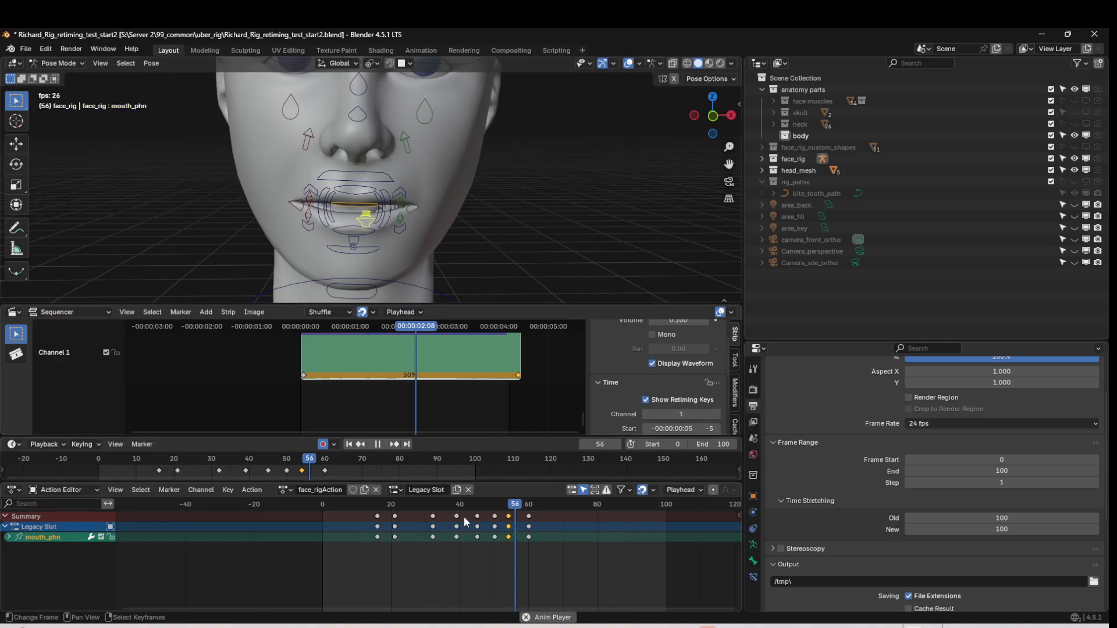
key(space)
- At frame 72, move mouth_phn about -0.017 m in X, -0.006 m in Y and 0.004 m in Z to key a puckered open shape
mouse_move(569, 507)
mouse_down()
mouse_move(548, 508)
mouse_move(570, 509)
mouse_up()
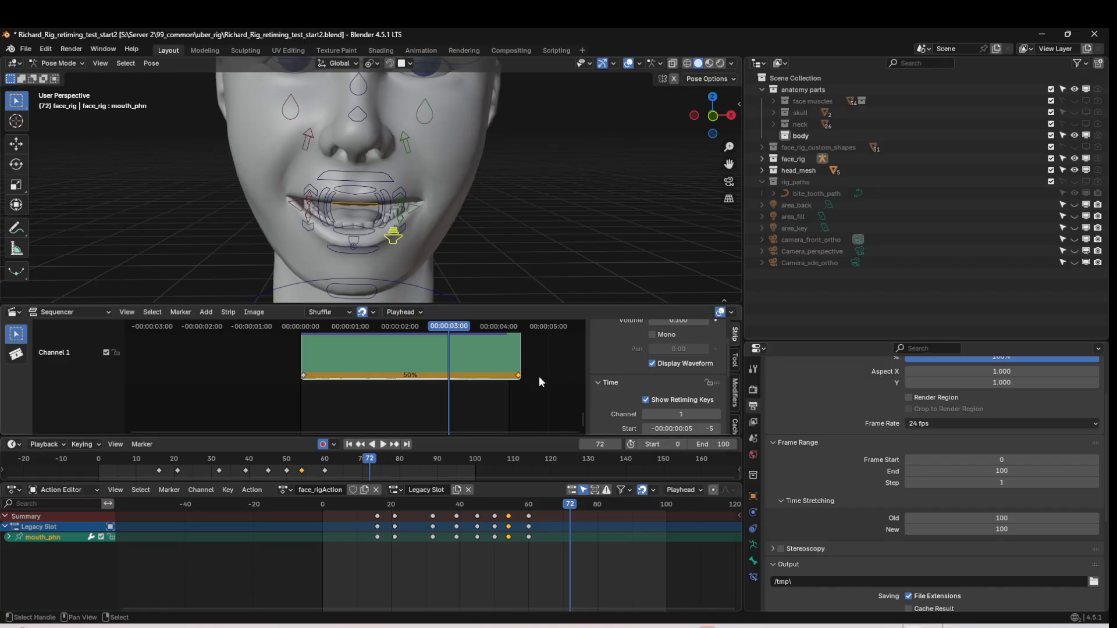
key(g)
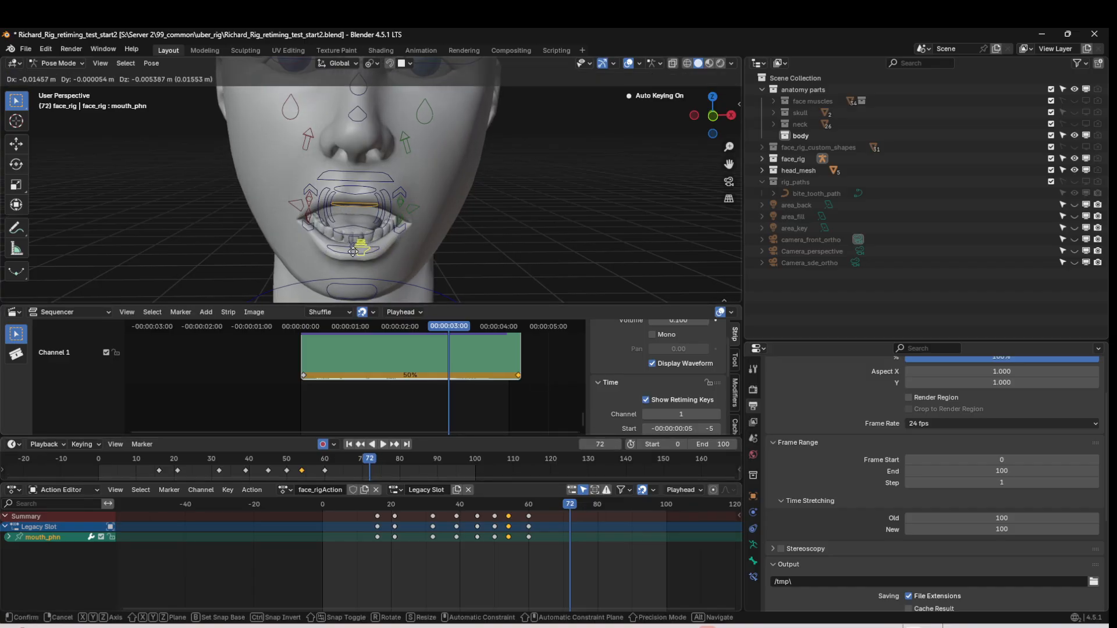
click(349, 252)
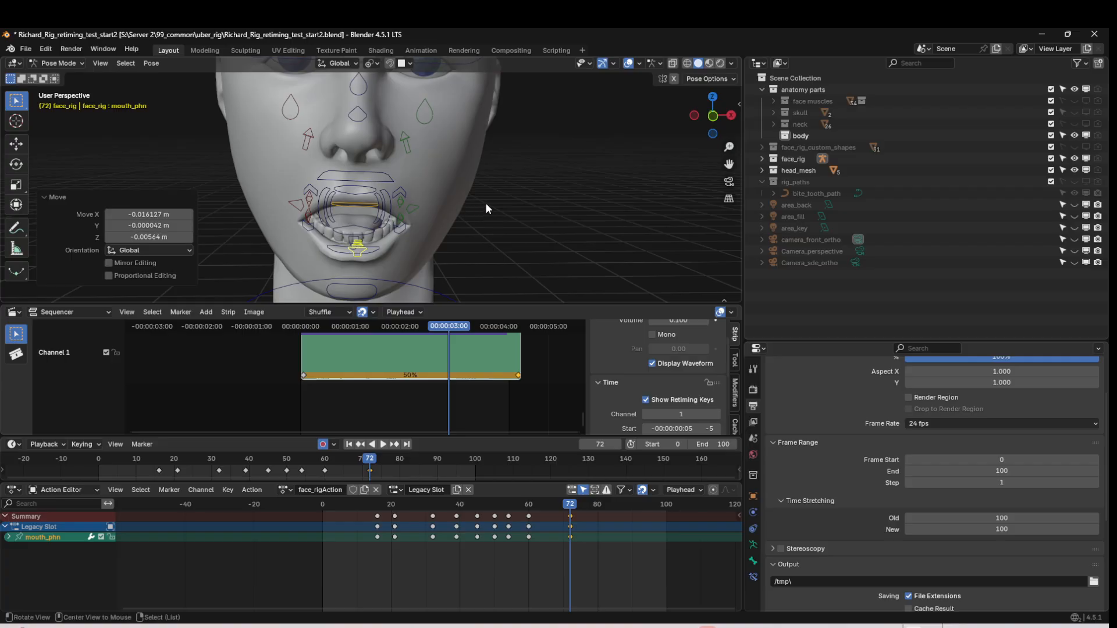
middle_drag(486, 203, 335, 236)
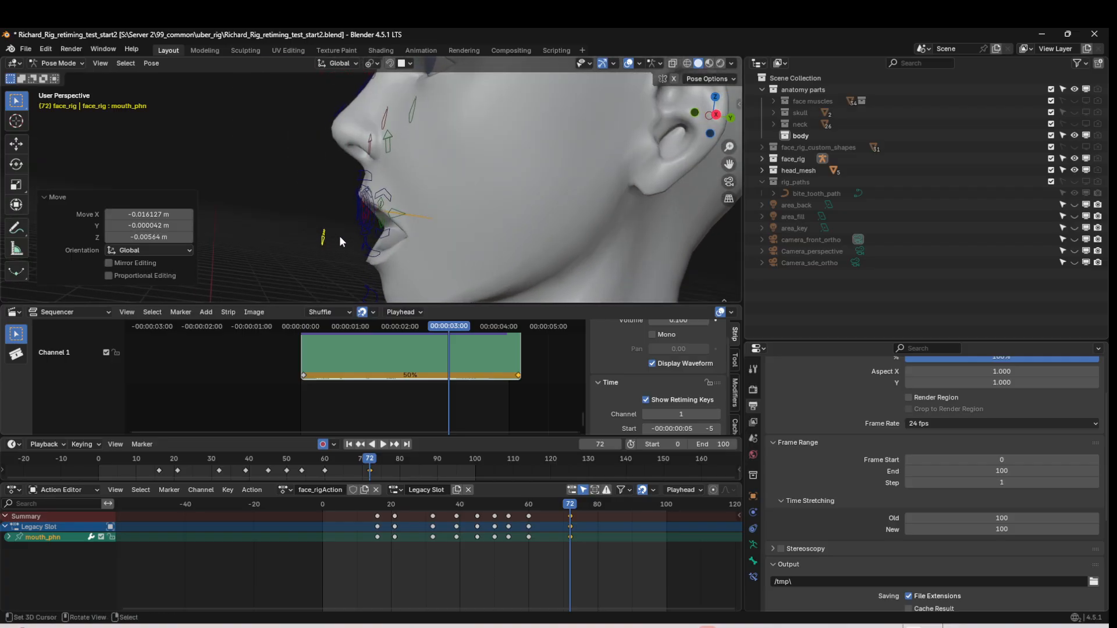
key(g)
click(330, 216)
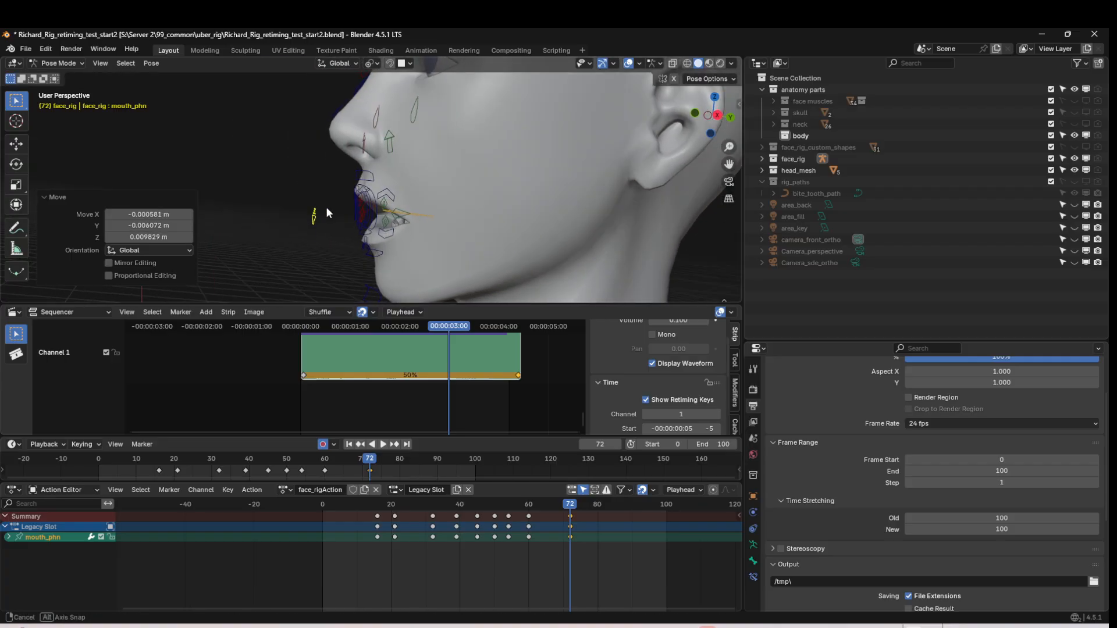
middle_drag(326, 207, 547, 351)
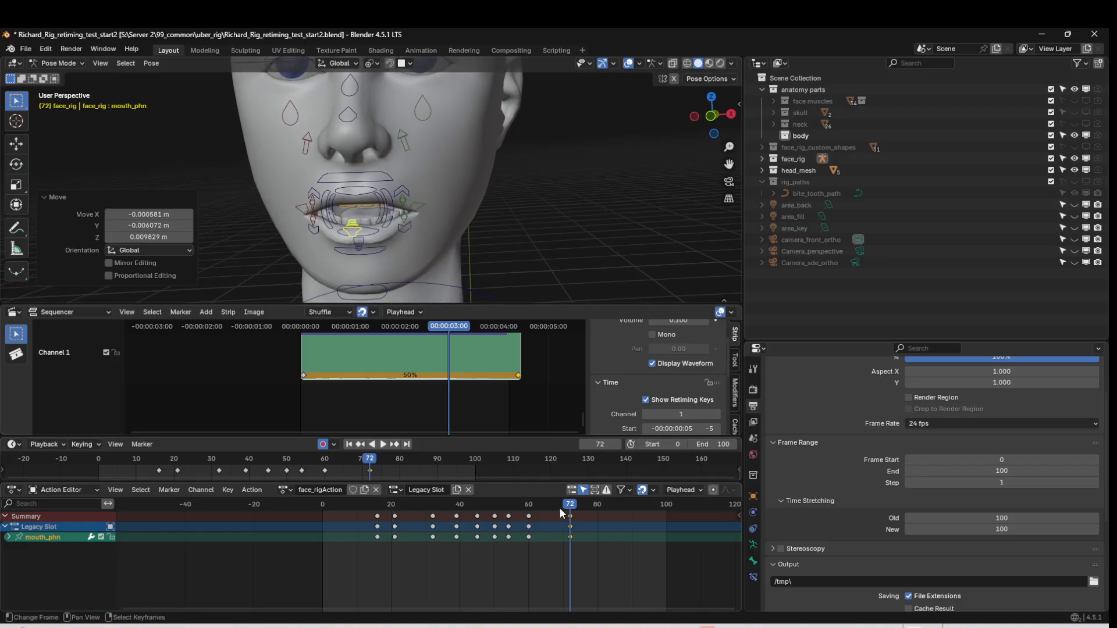
- At frame 80, move mouth_phn about 0.014 m in Y and 0.026 m in Z to key a closed mouth, and play it back
drag(559, 507, 598, 508)
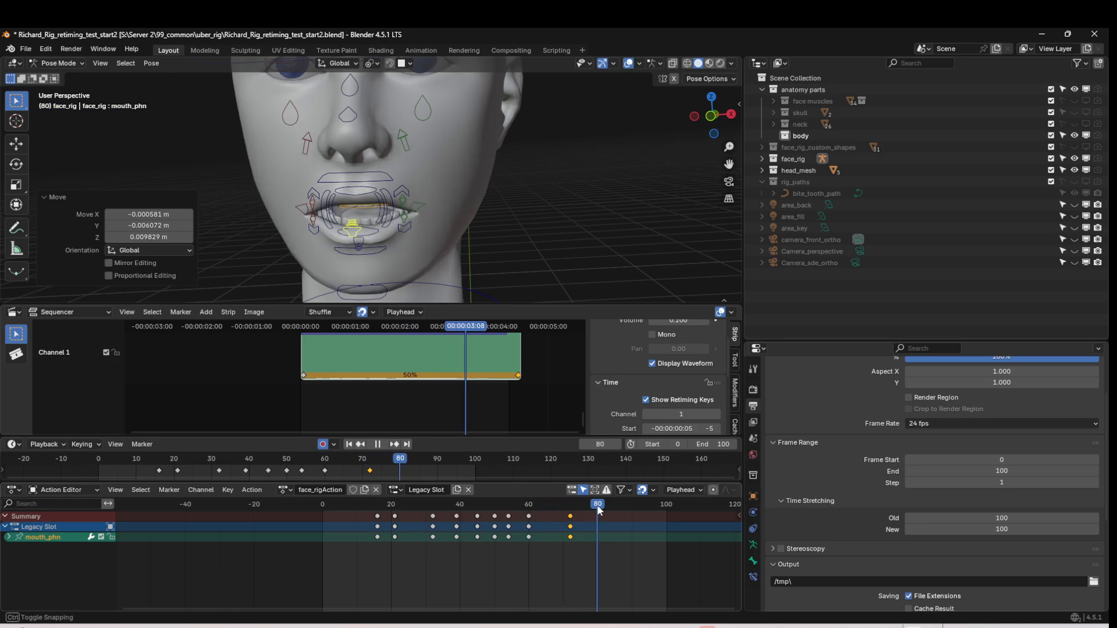
middle_drag(445, 170, 396, 186)
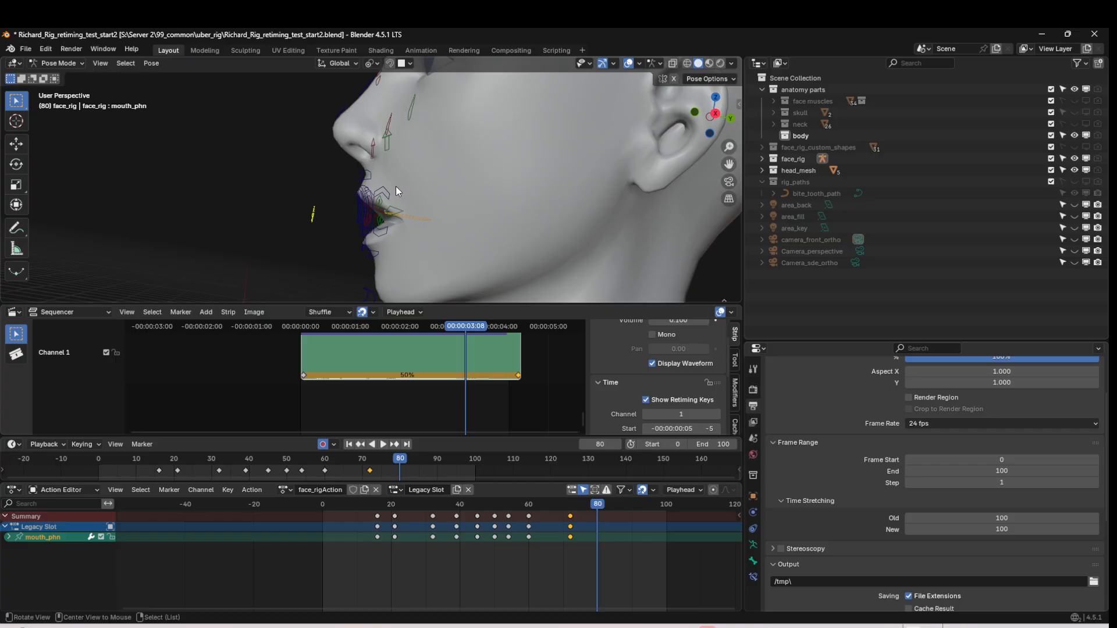
key(g)
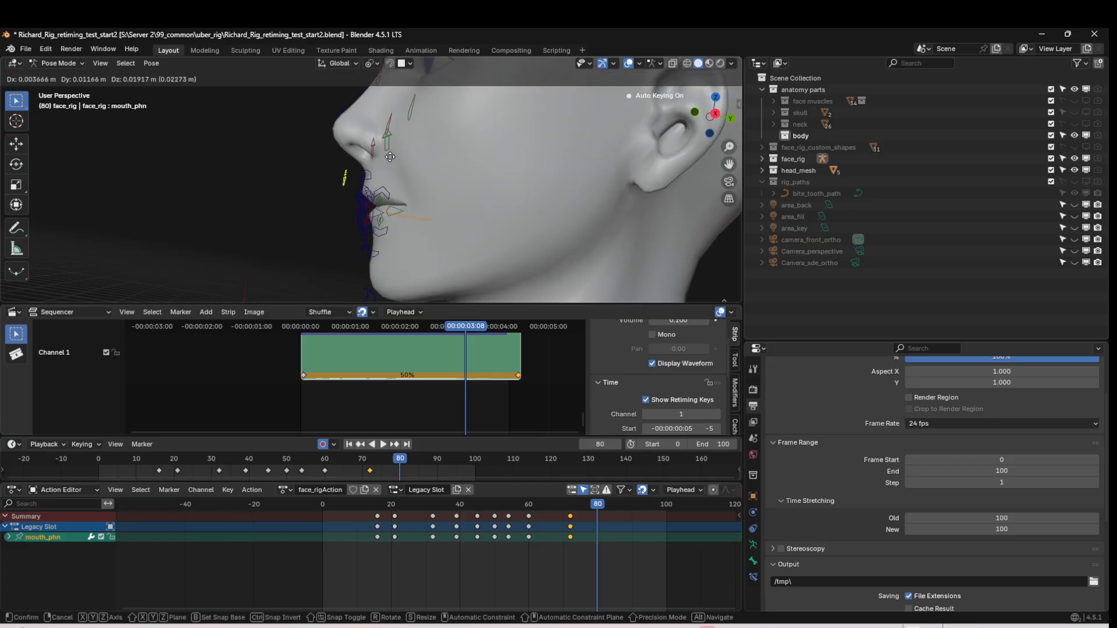
click(397, 144)
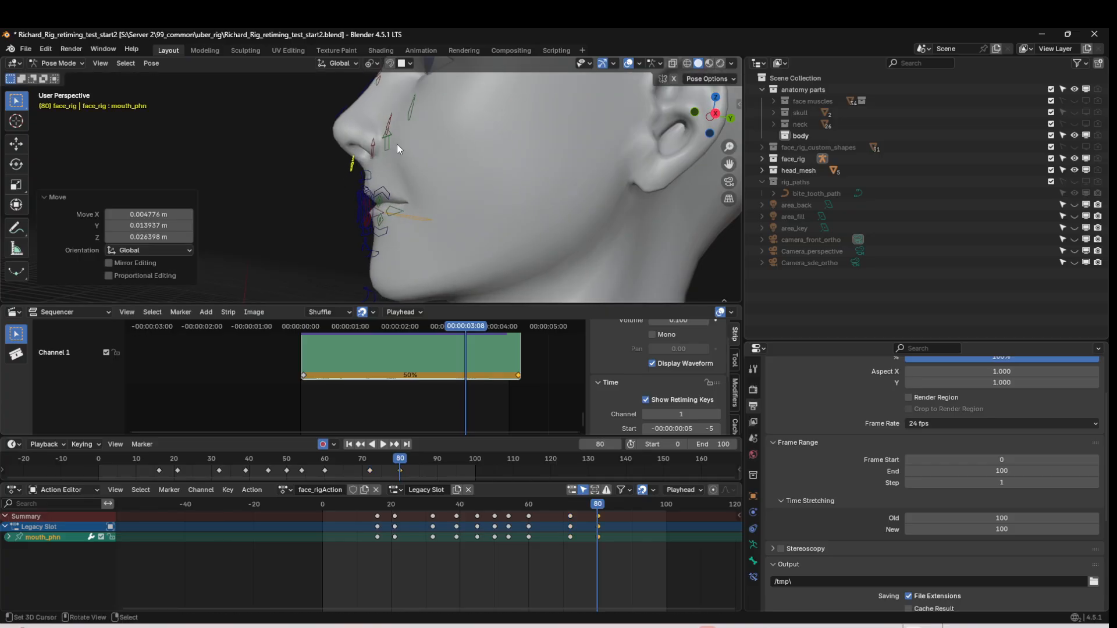
click(542, 506)
key(space)
key(space)
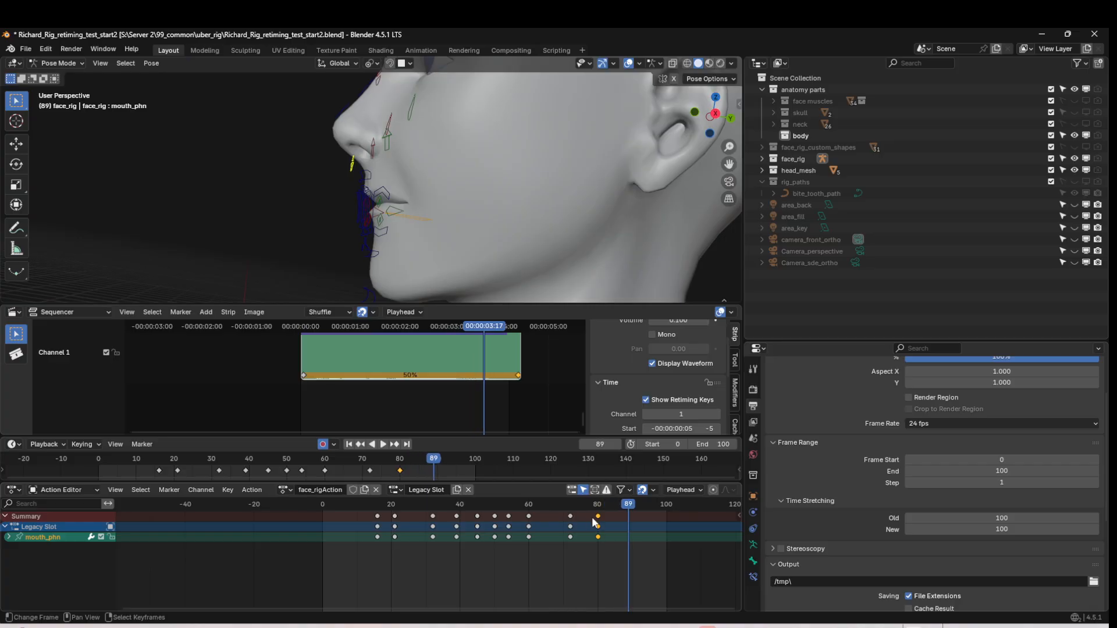
- Select the toung_ctl control and key its resting position at frames 0 and 62
drag(629, 504, 553, 507)
middle_drag(477, 256, 446, 194)
right_click(372, 210)
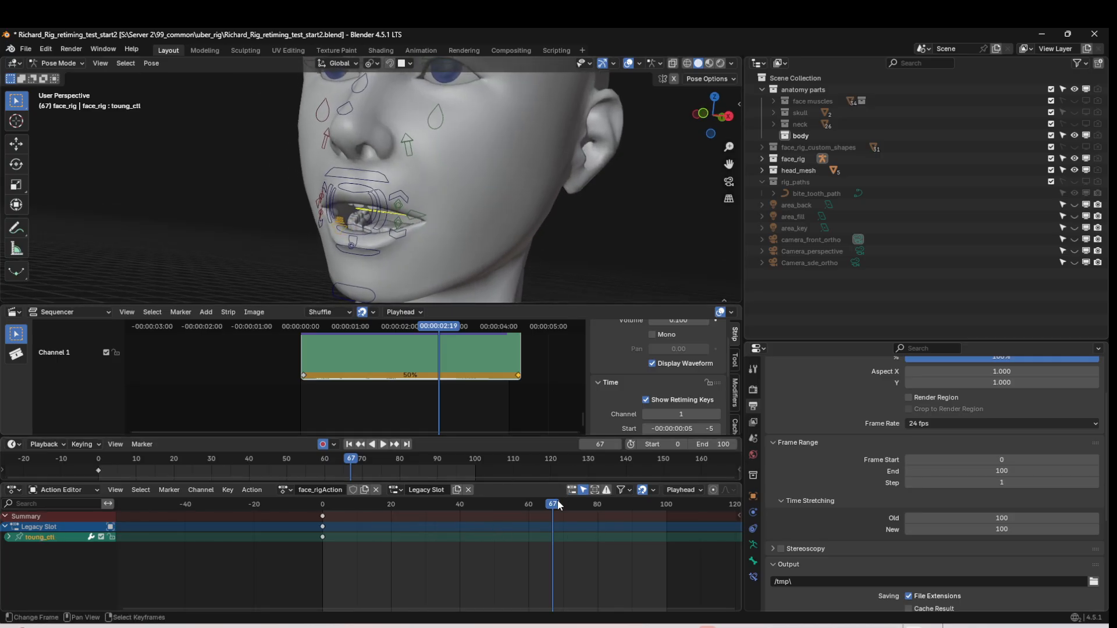
drag(558, 504, 383, 503)
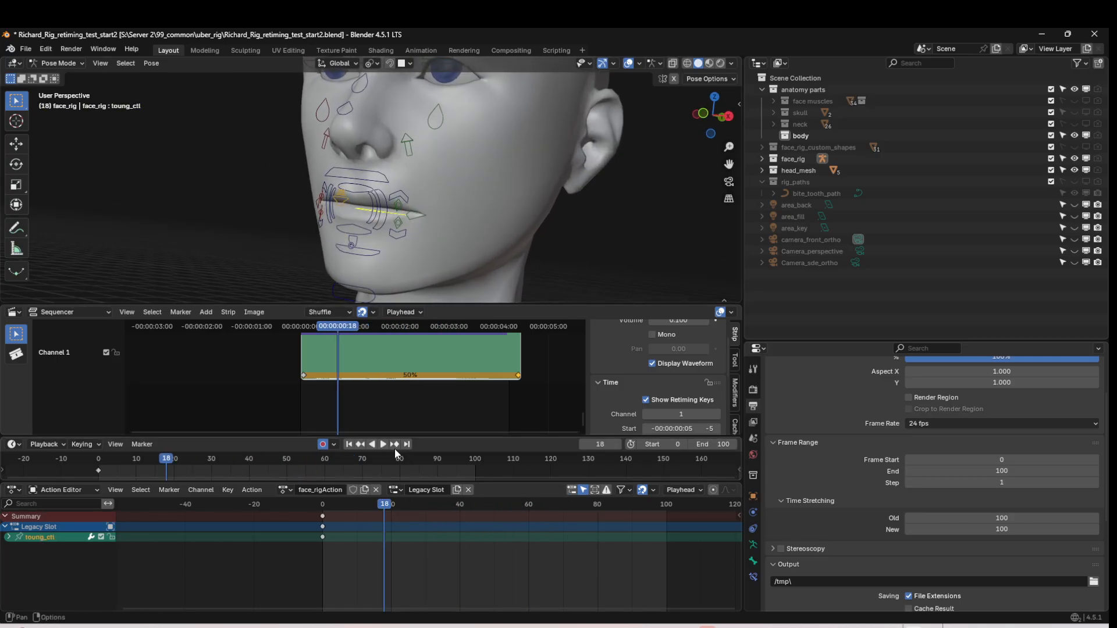
click(369, 444)
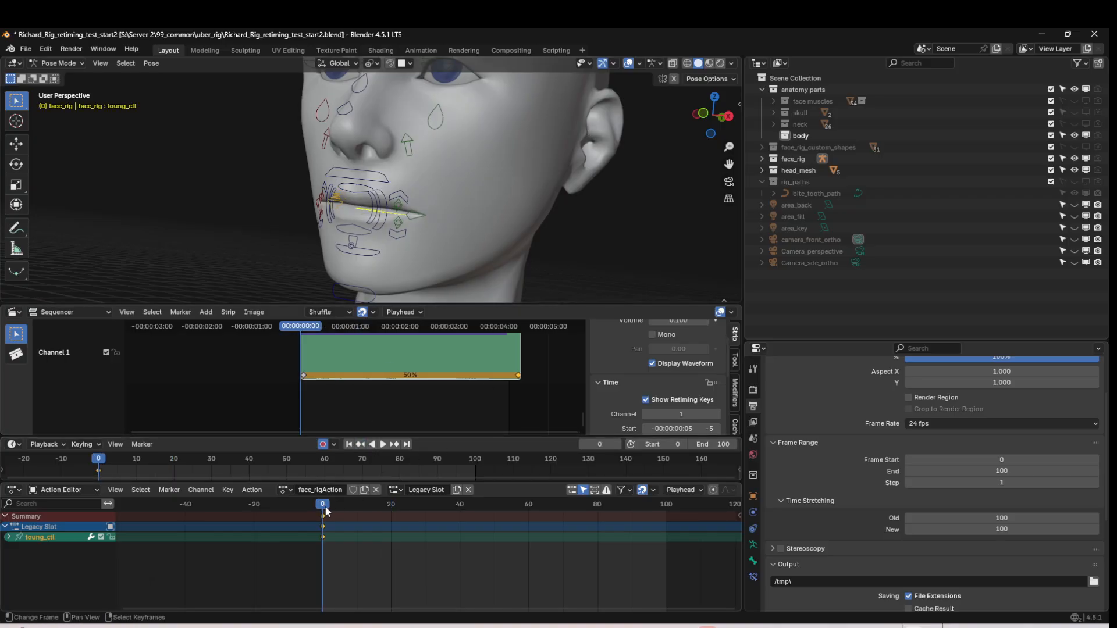
drag(325, 507, 536, 511)
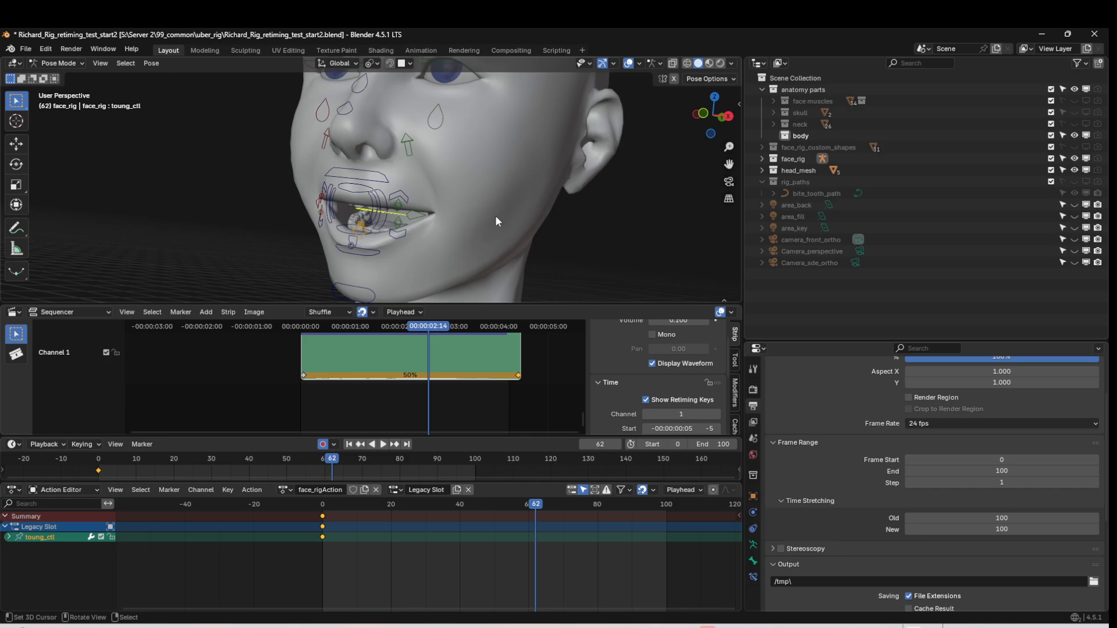
- At frame 69, move toung_ctl about -0.005 m in Y and 0.005 m in Z to key a raised tongue, and play it back
drag(540, 509, 561, 511)
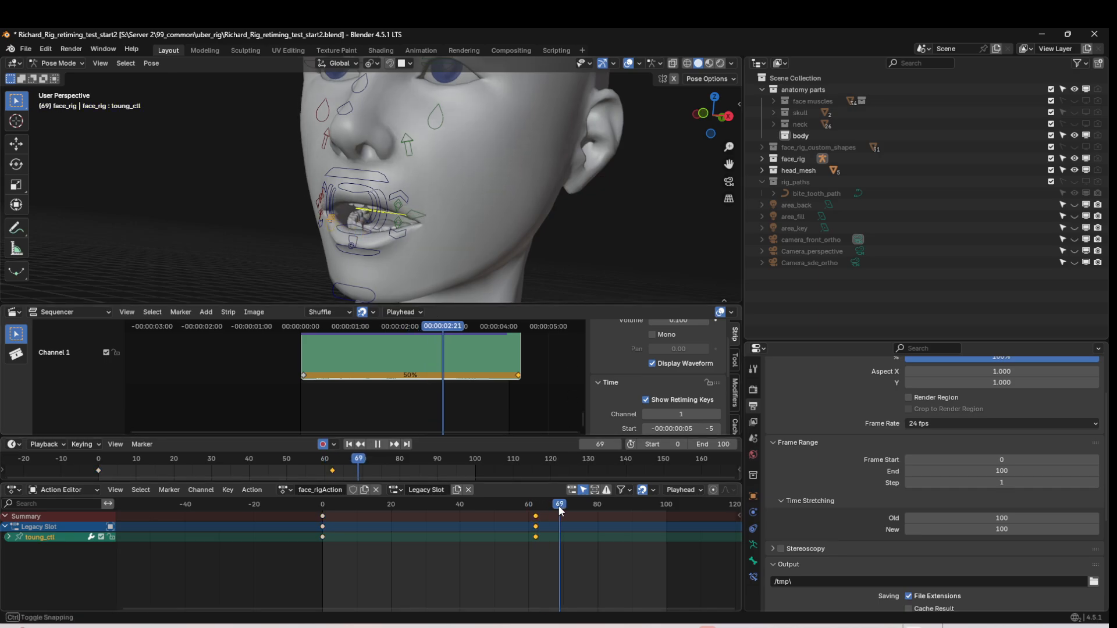
middle_drag(474, 206, 417, 232)
key(g)
click(406, 189)
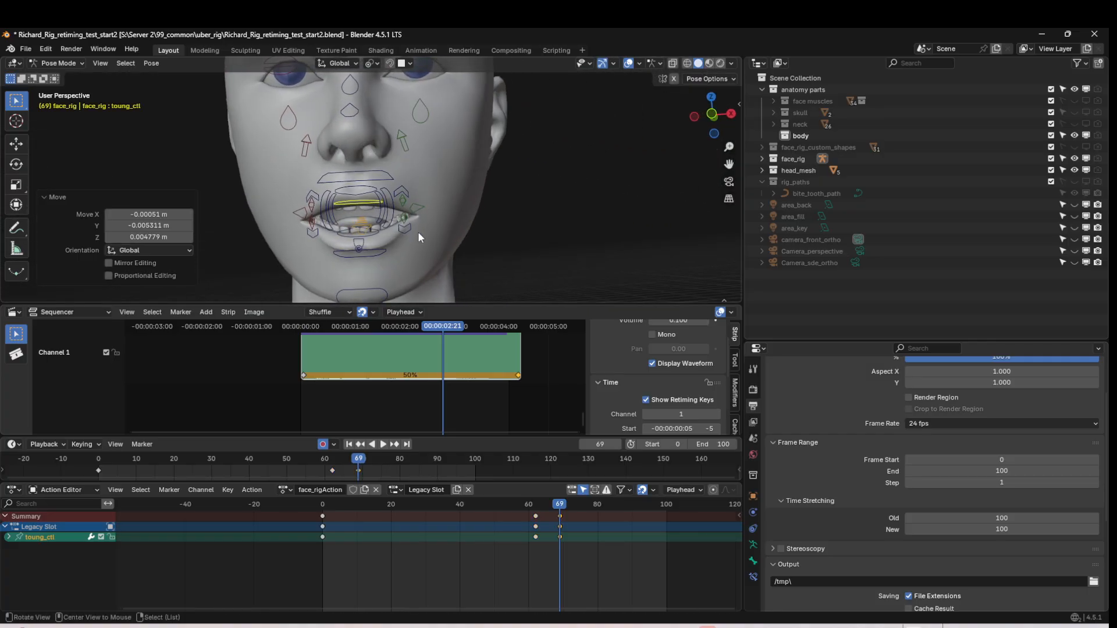
click(517, 529)
key(space)
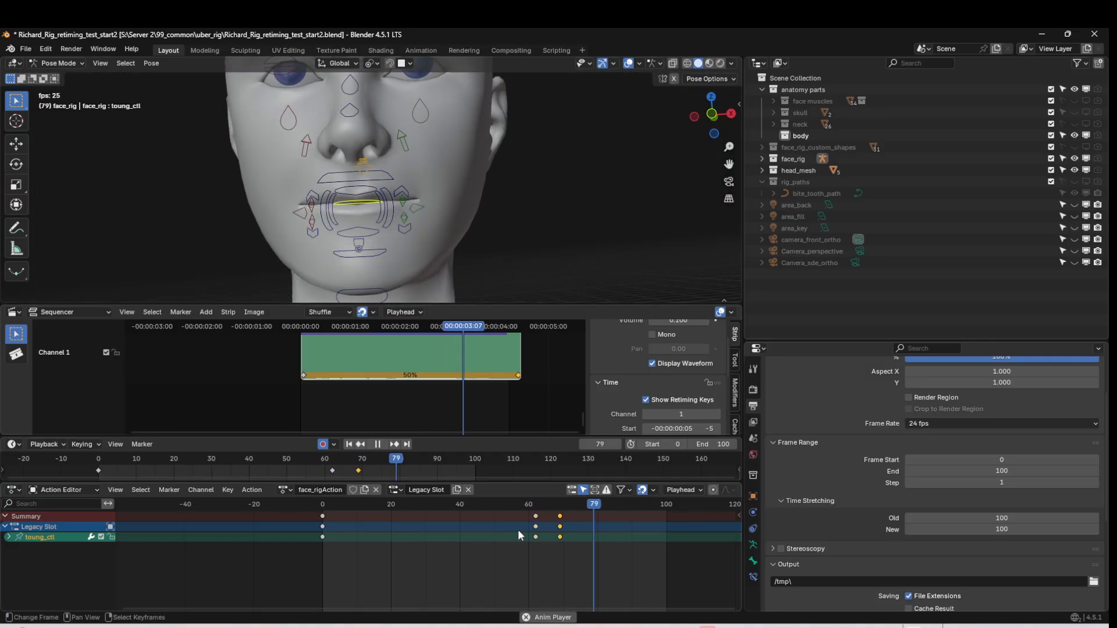
key(space)
- Duplicate the toung_ctl keyframe at frame 62 to frame 77 and play back the result
middle_drag(483, 251, 405, 208)
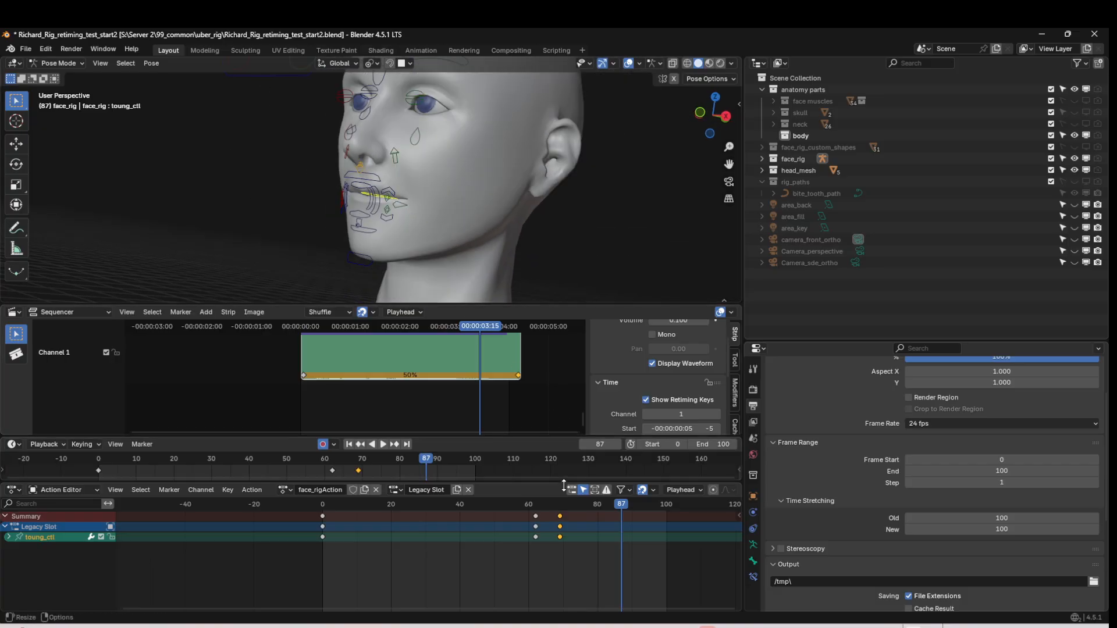
click(561, 516)
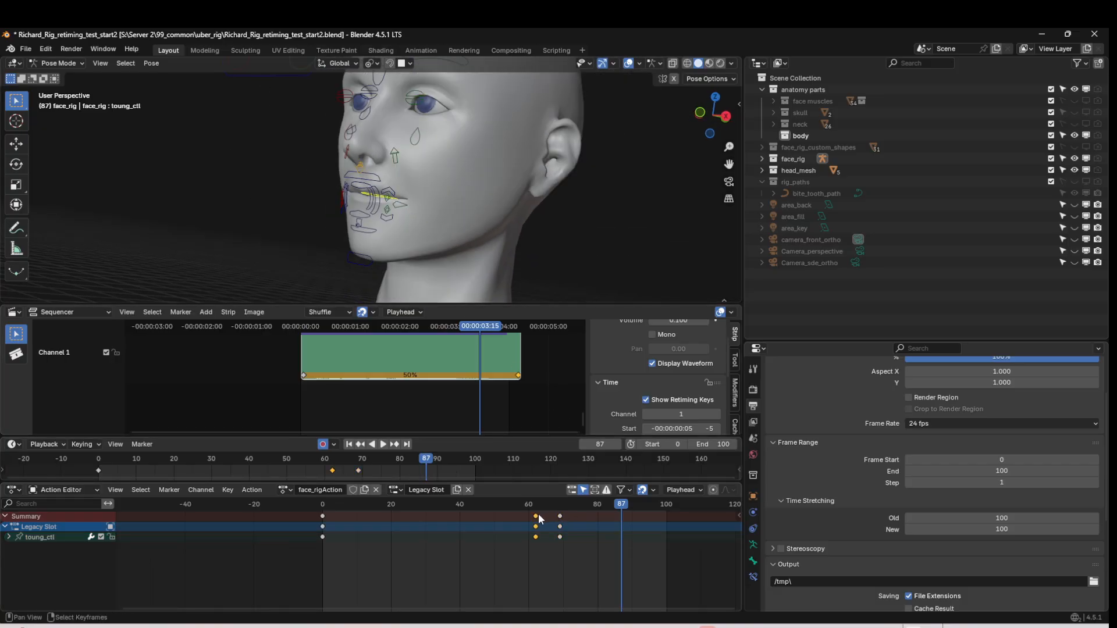
key(shift+d)
click(596, 523)
click(517, 518)
key(space)
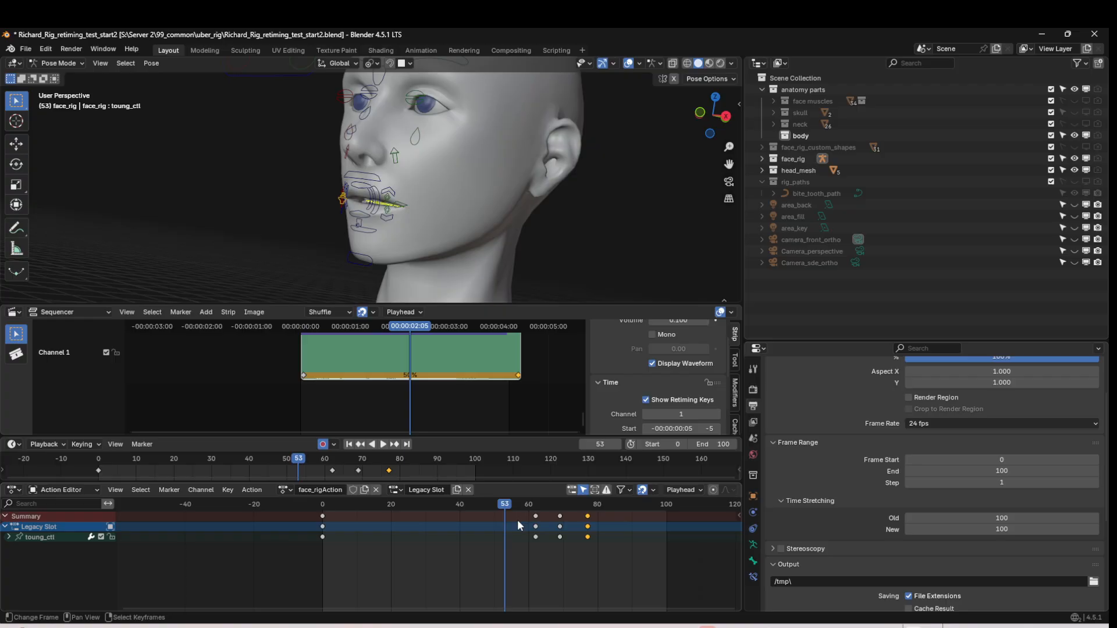
key(space)
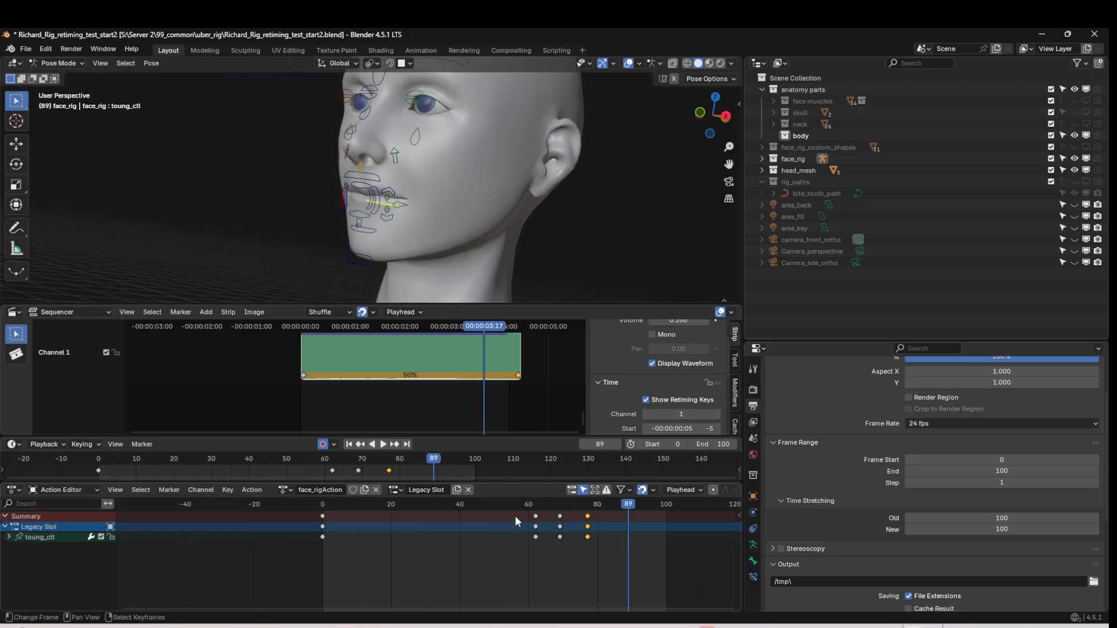
- Play the lip-sync animation twice from frame 0 to review the mouth and tongue motion on the whole head
middle_drag(482, 227, 441, 224)
middle_drag(375, 263, 526, 186)
key(shift+Left)
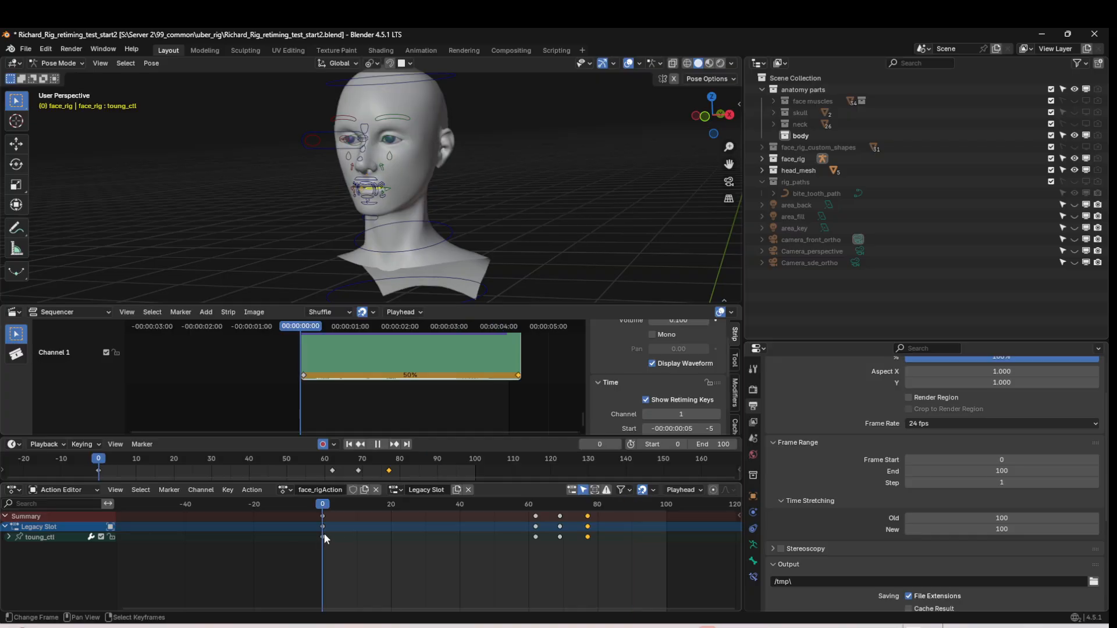
key(space)
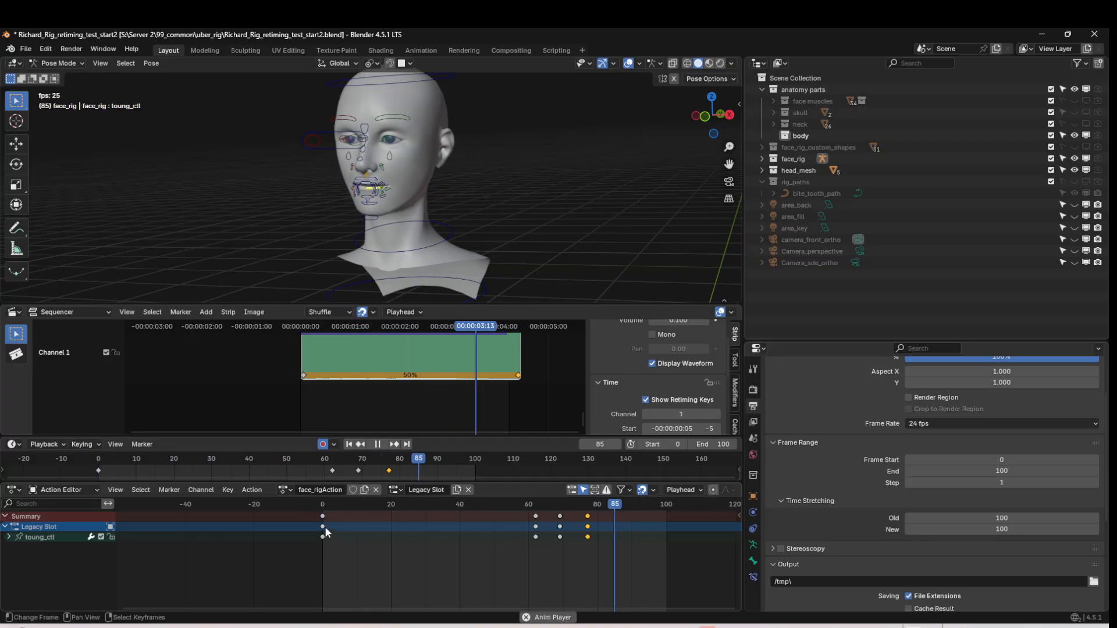
key(space)
scroll(467, 214, up, 5)
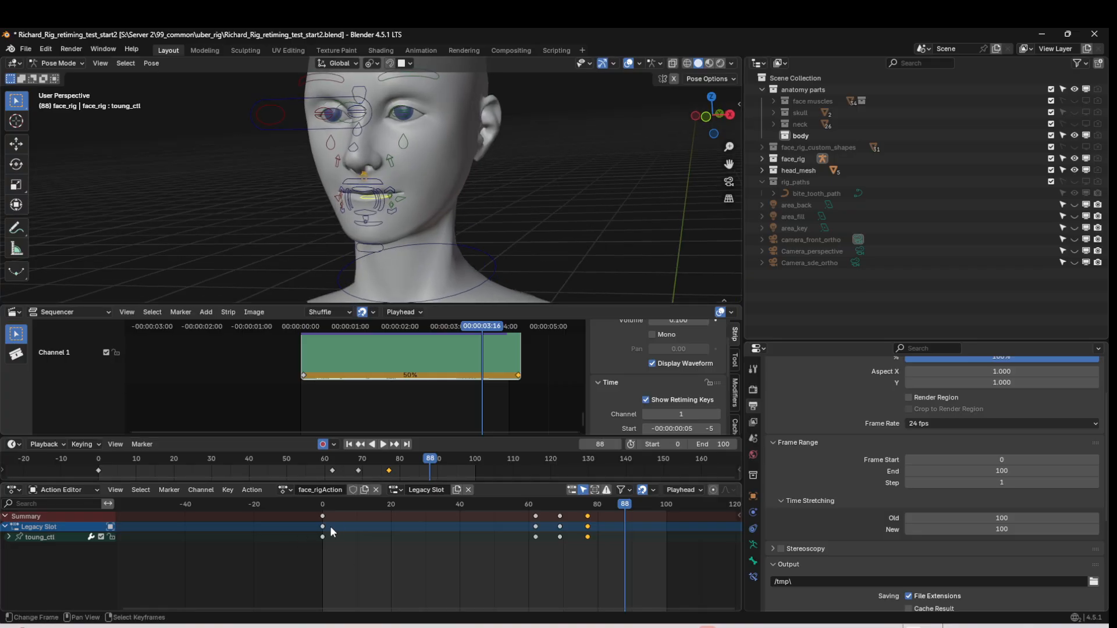
key(shift+Left)
key(space)
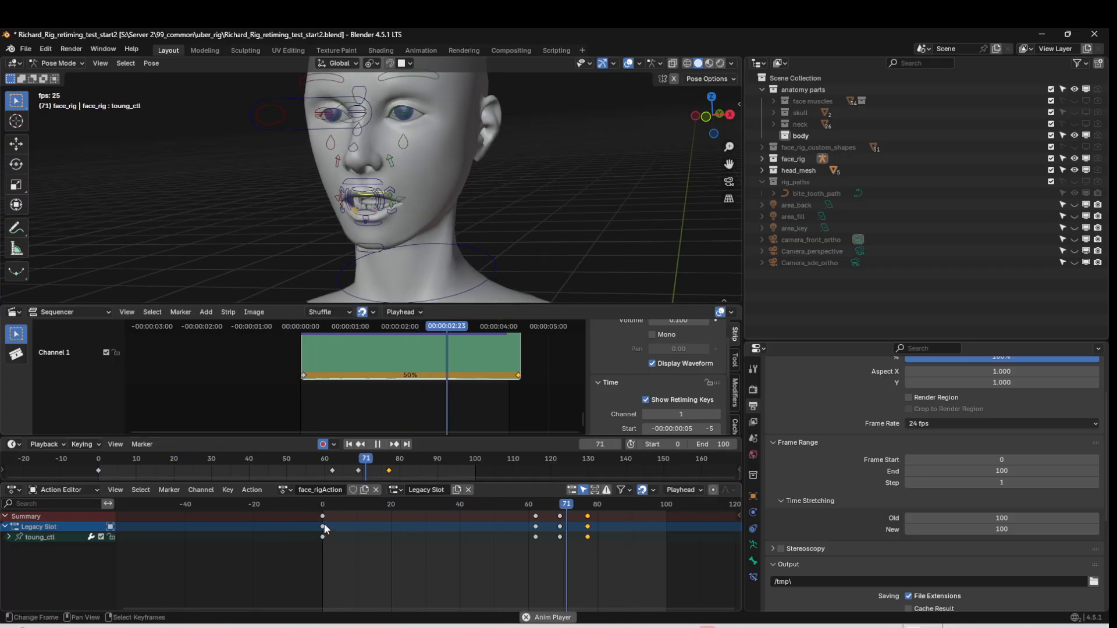
key(space)
- Shift the first two mouth_phn keyframes earlier to frames 14 and 19, and play back the timing
drag(594, 504, 423, 516)
click(382, 205)
drag(425, 511, 342, 516)
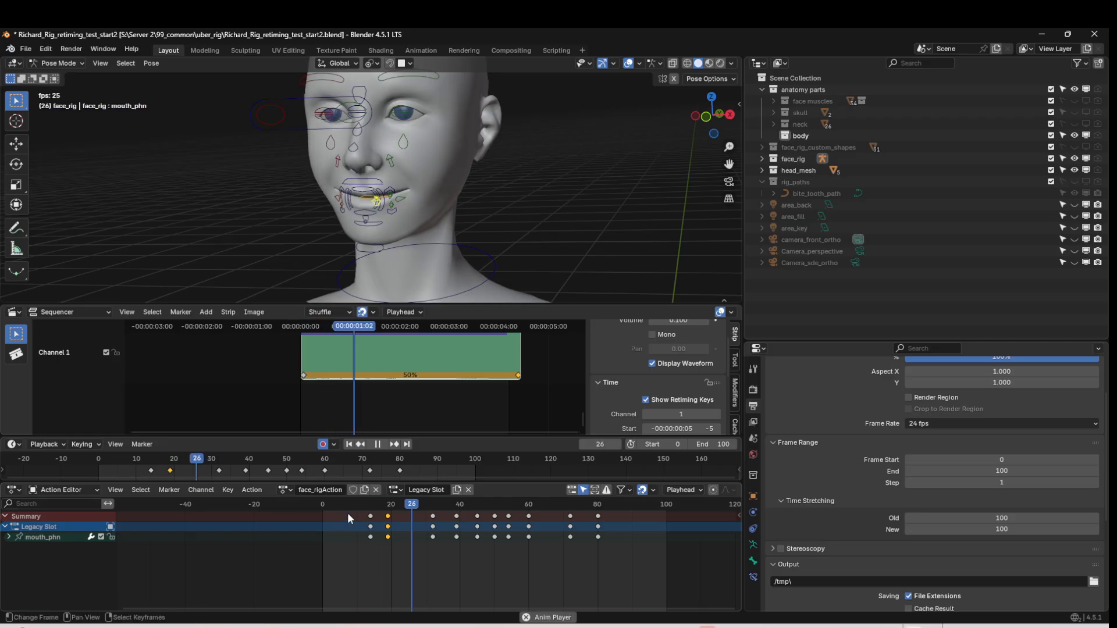
- At frame 19, move mouth_phn about 0.013 m in X, 0.005 m in Y and -0.005 m in Z, and play back the result
key(space)
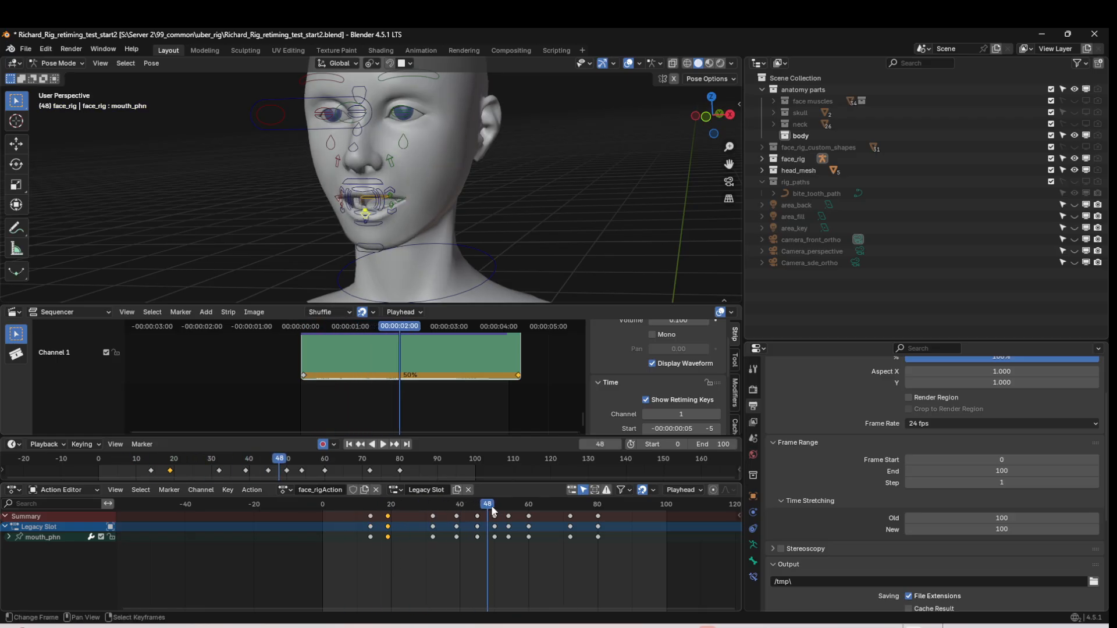
drag(378, 510, 392, 511)
key(Left)
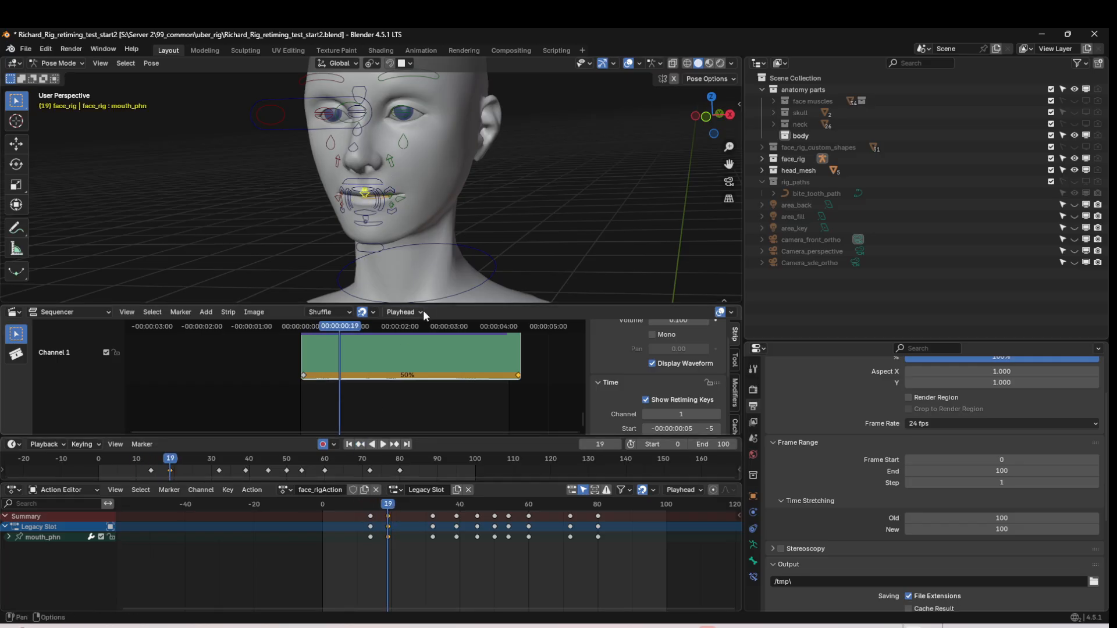
key(g)
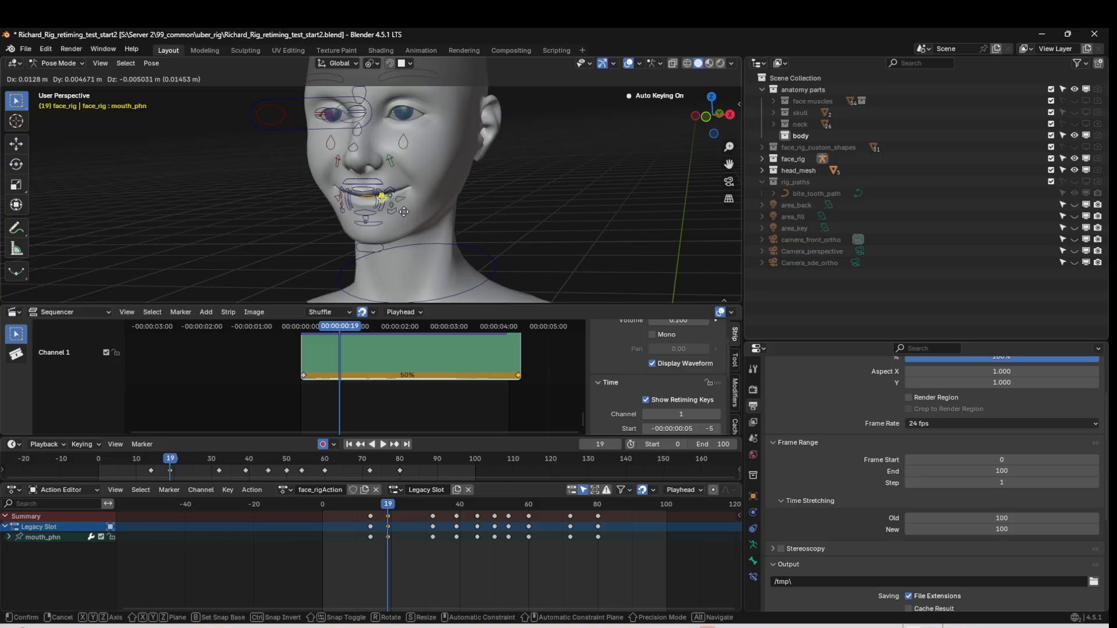
click(406, 212)
key(space)
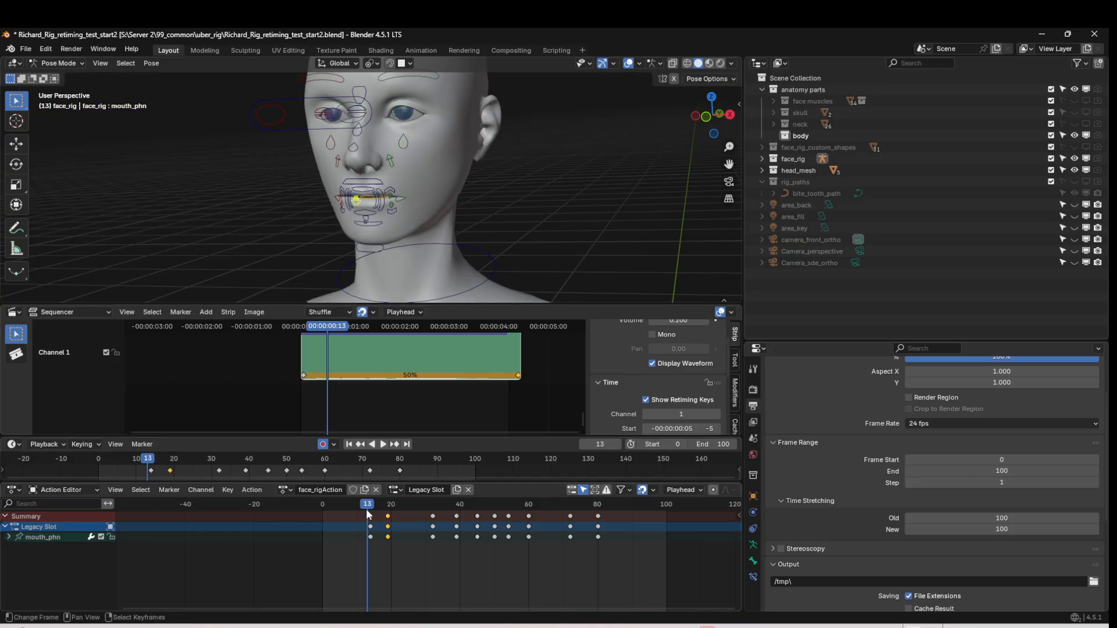
key(space)
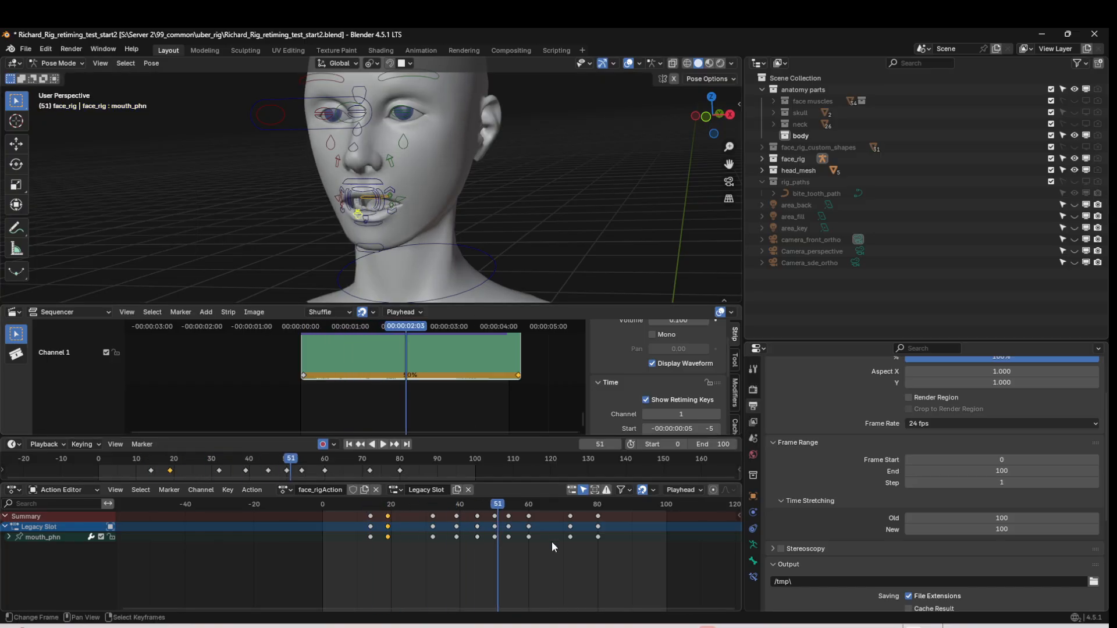
- At frame 32, move mouth_phn about -0.002 m in X and -0.018 m in Y, and play back the animation
drag(496, 505, 435, 504)
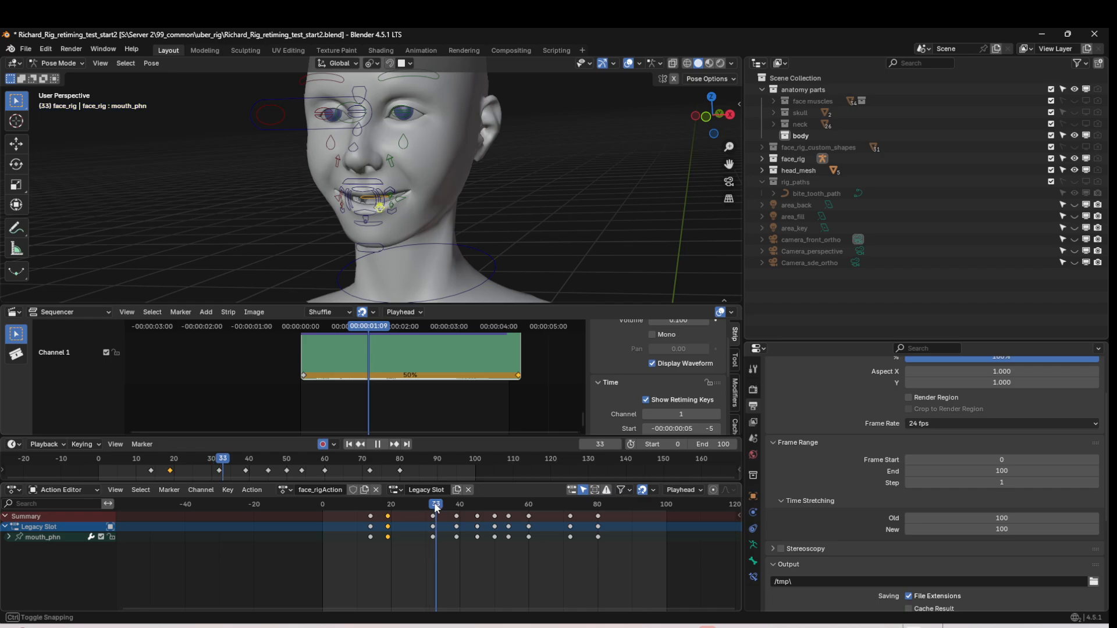
middle_drag(501, 211, 441, 210)
click(361, 444)
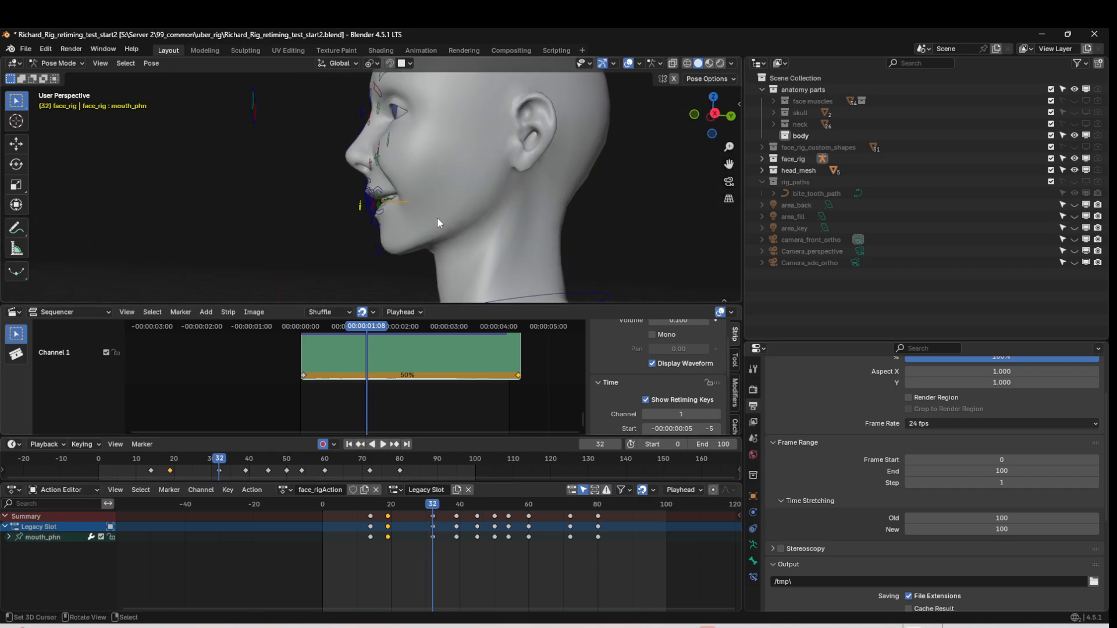
key(g)
click(402, 213)
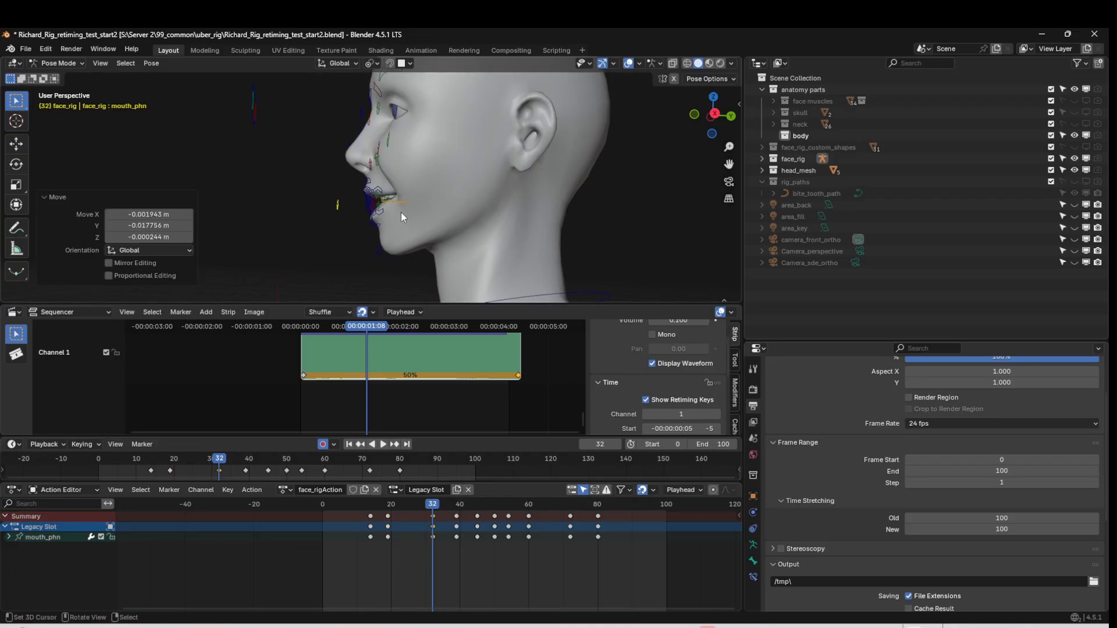
middle_drag(401, 211, 365, 190)
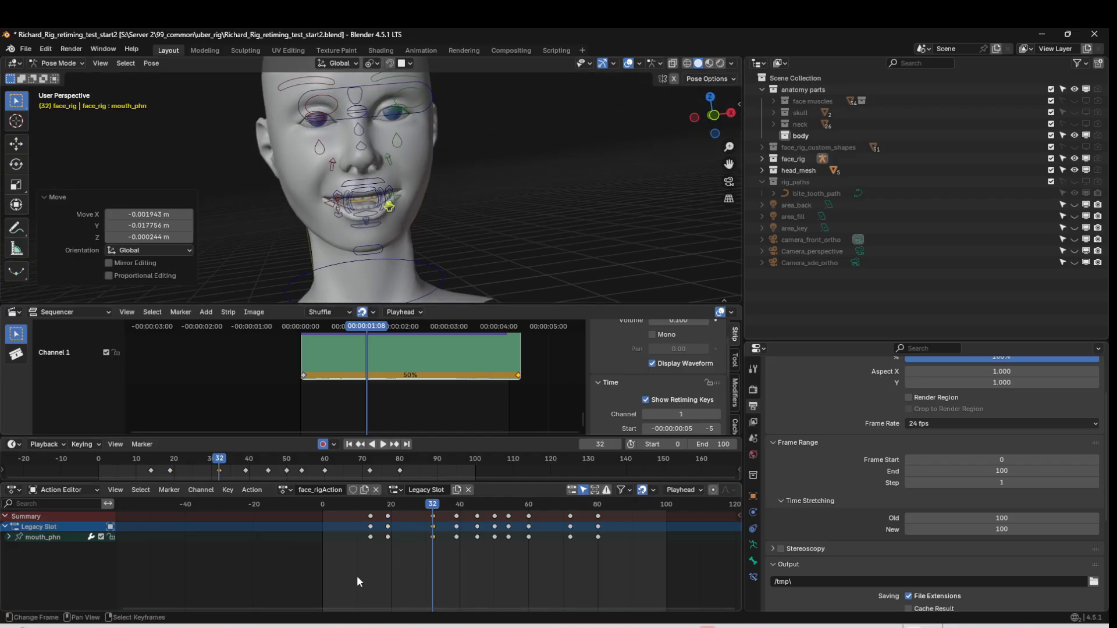
key(space)
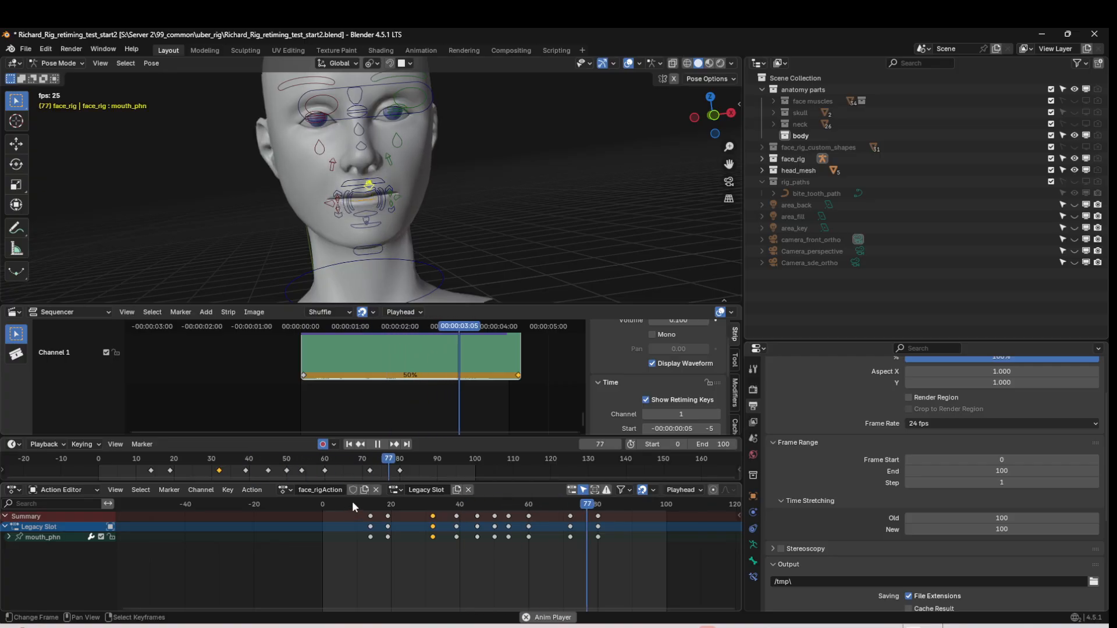
key(space)
- Replay the slowed lip-sync animation on the whole head from different angles, and return to frame 0
middle_drag(448, 233, 385, 202)
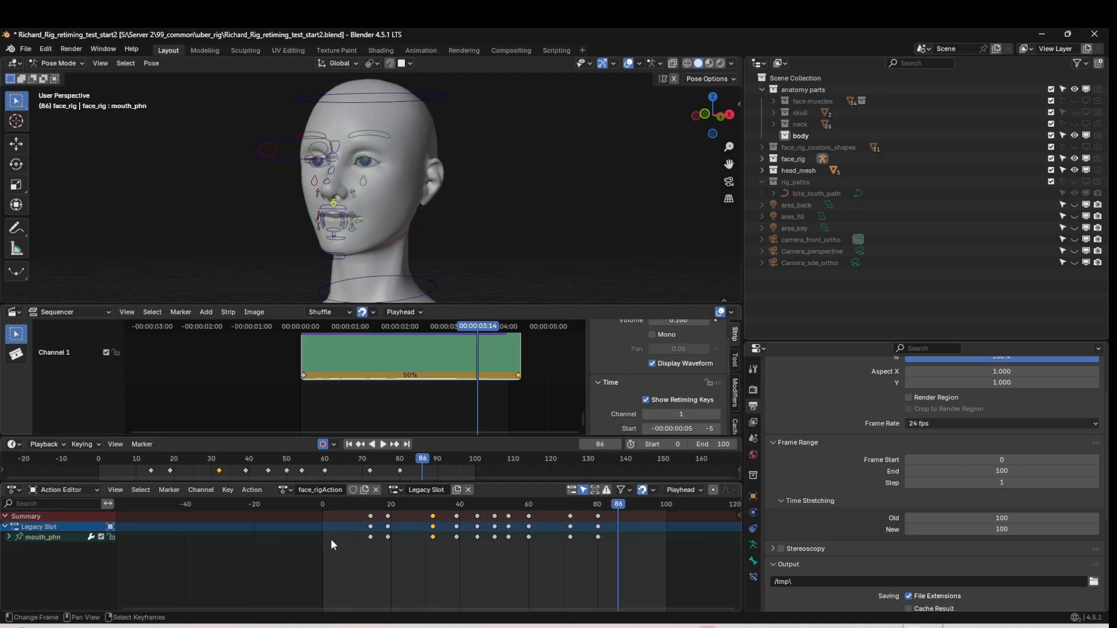
key(shift+Left)
key(space)
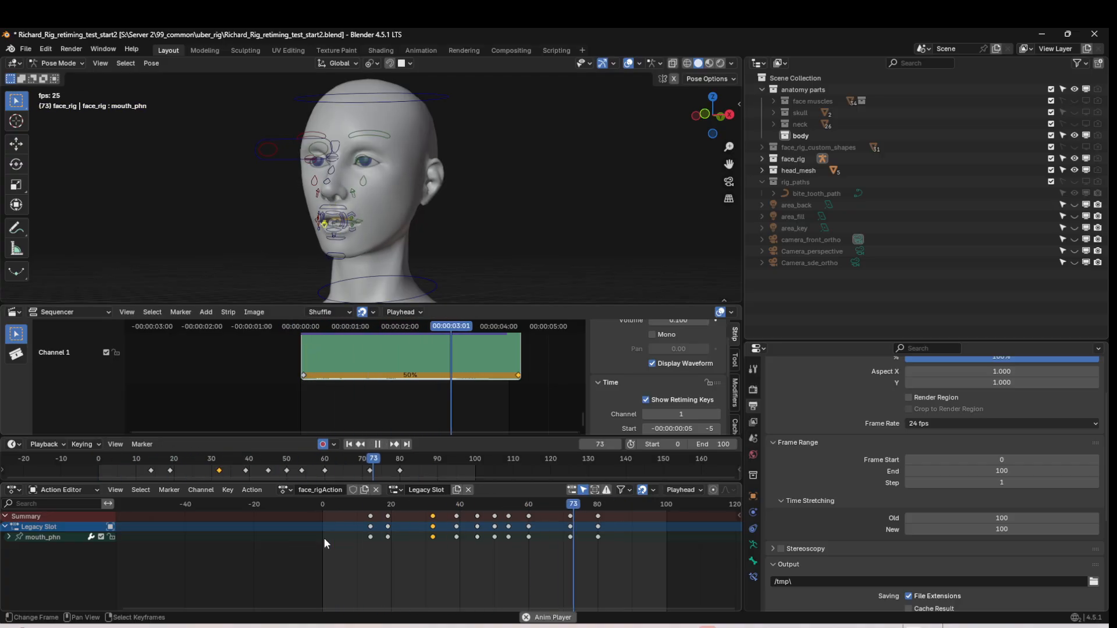
key(space)
middle_drag(385, 225, 383, 177)
key(space)
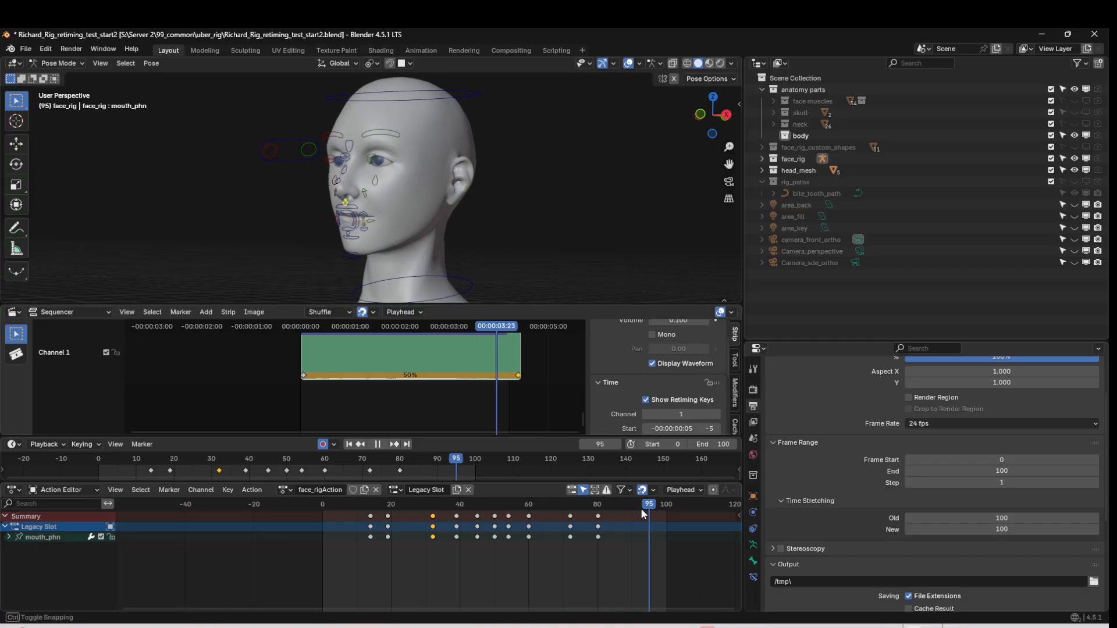
drag(640, 507, 322, 525)
key(space)
- Scale all keyframes in the Action Editor by 0.5 in time around frame 0
key(a)
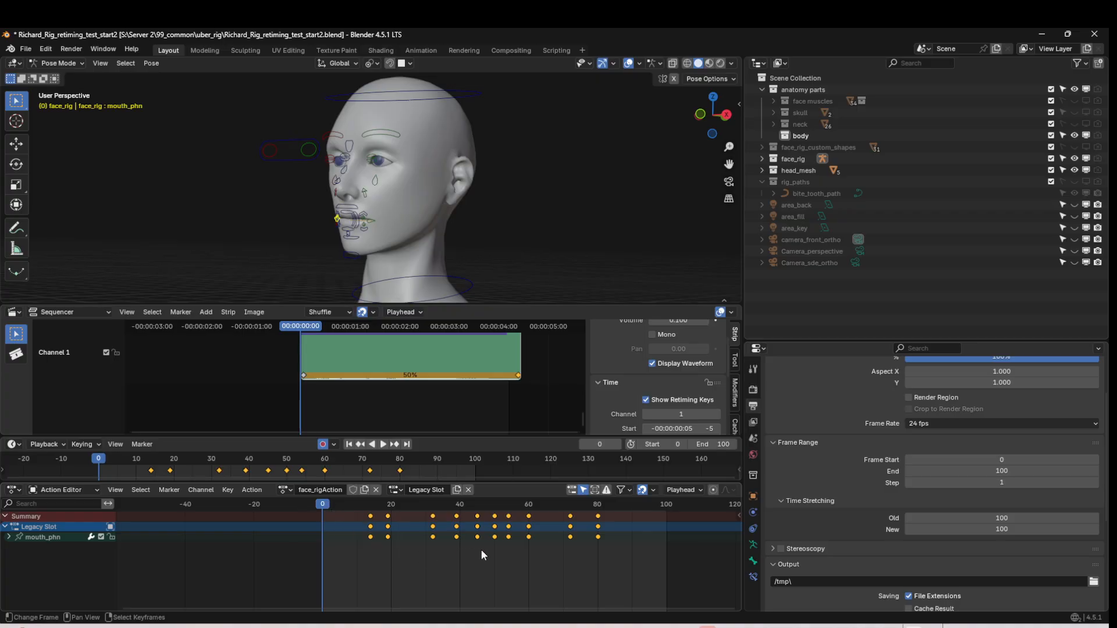
text(s0.5)
key(Return)
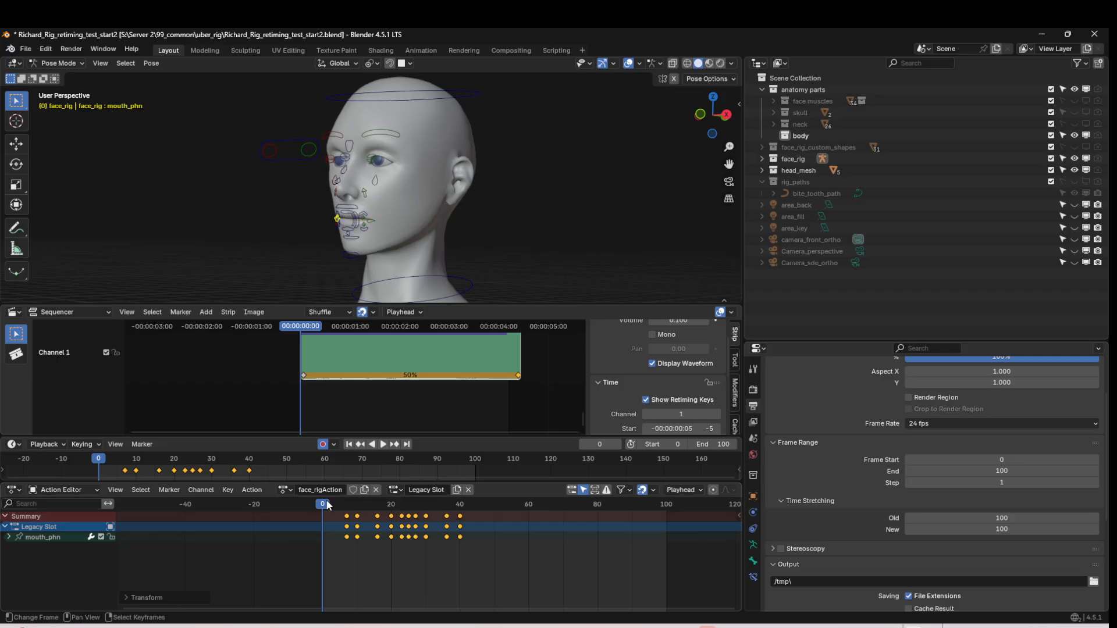
- Retime the voice-over strip in the Sequencer to 100% speed and play back the animation
mouse_move(328, 505)
mouse_down()
mouse_move(459, 511)
mouse_move(322, 518)
mouse_move(332, 515)
mouse_up()
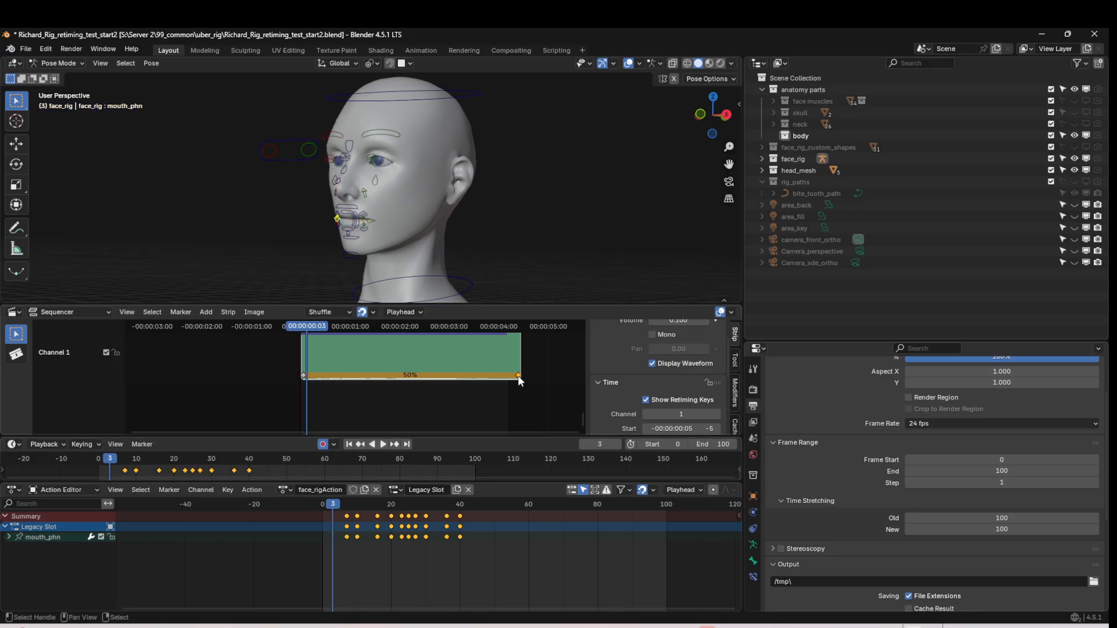
drag(517, 375, 404, 386)
key(space)
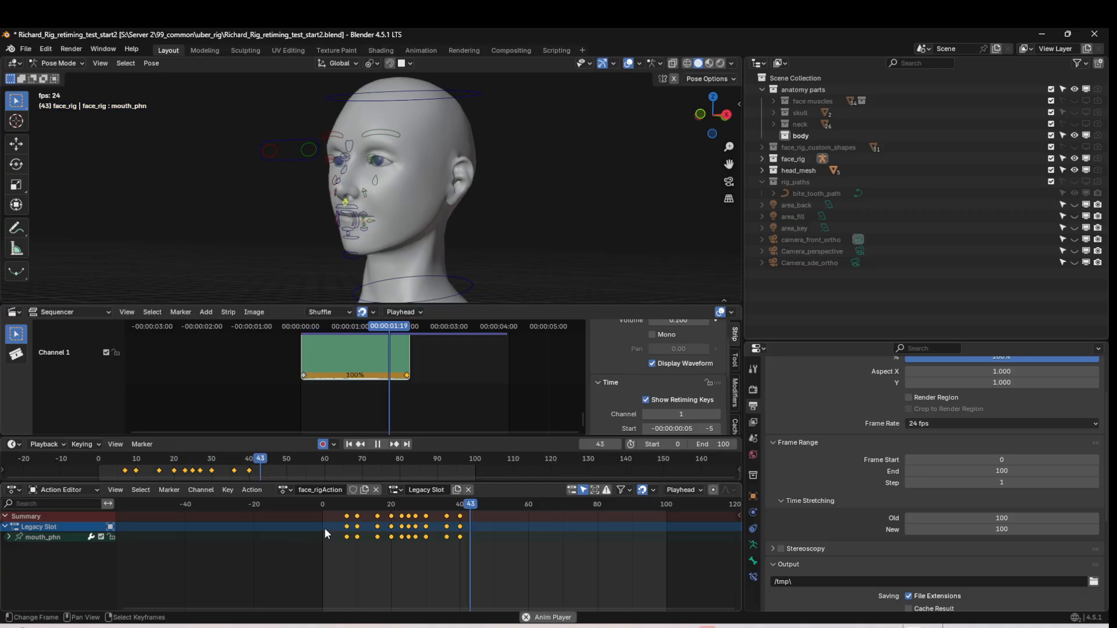
key(space)
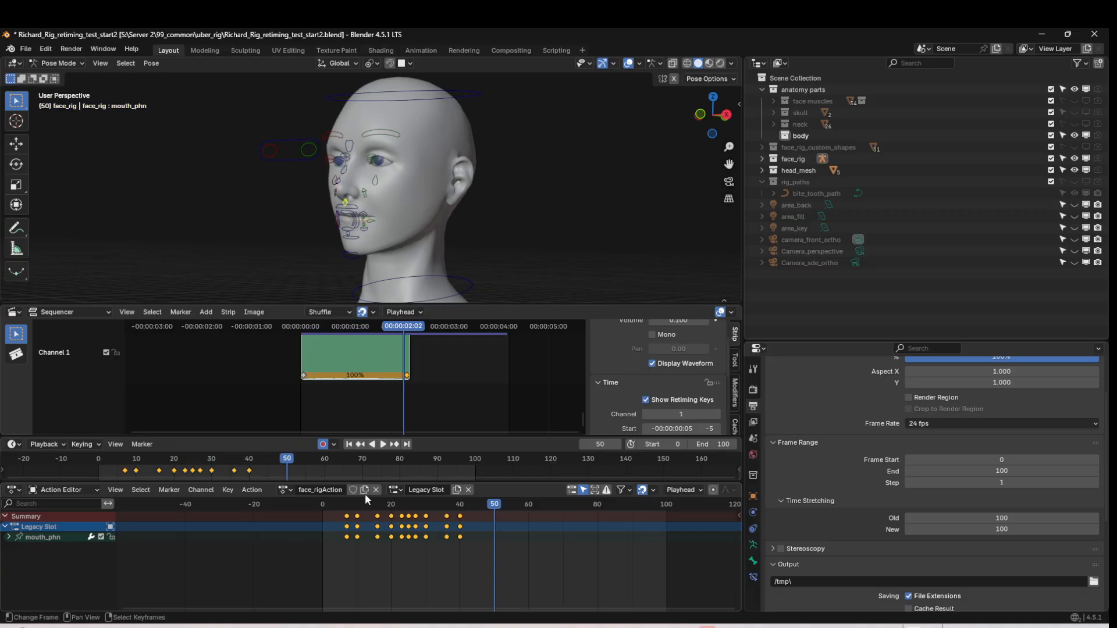
- Set the scene's end frame to 50 and play the full-speed lip-sync animation
click(701, 444)
text(50)
key(Return)
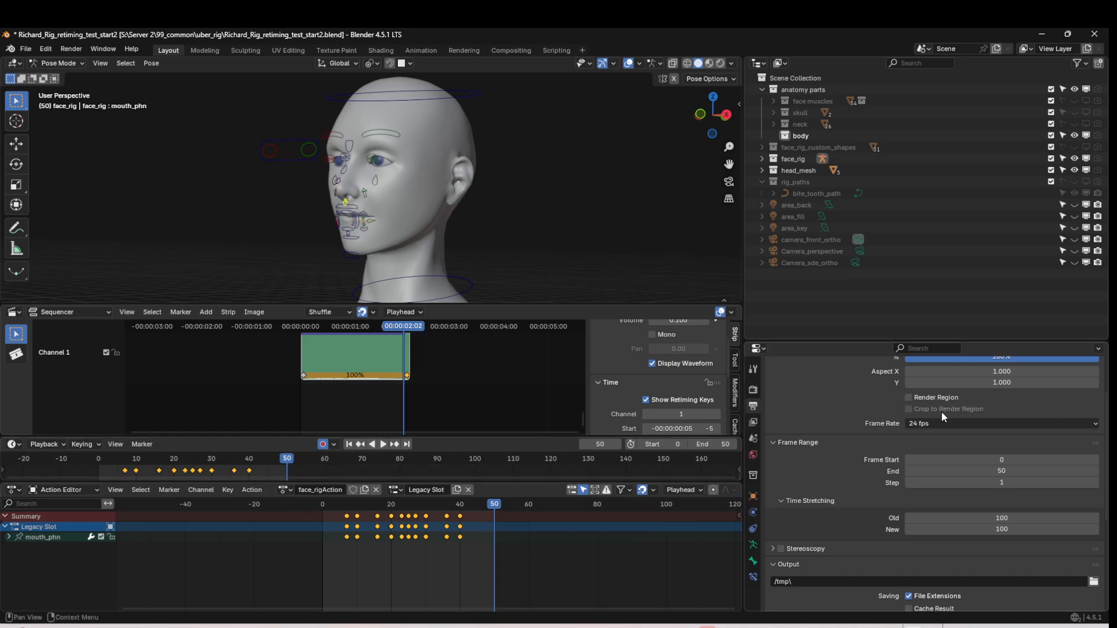
middle_drag(399, 238, 381, 389)
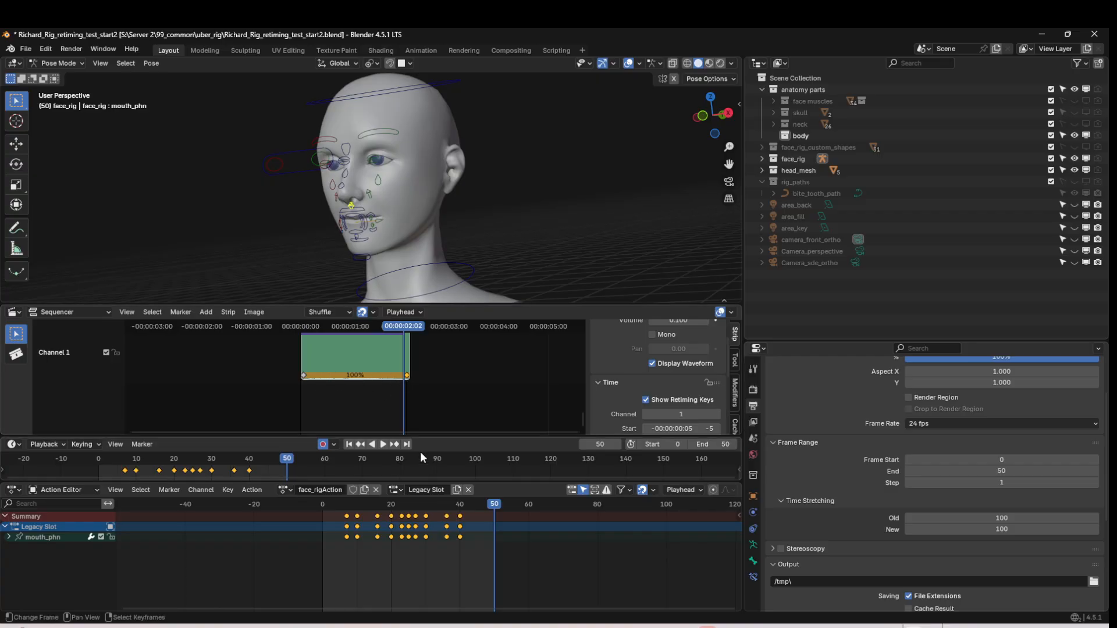
key(space)
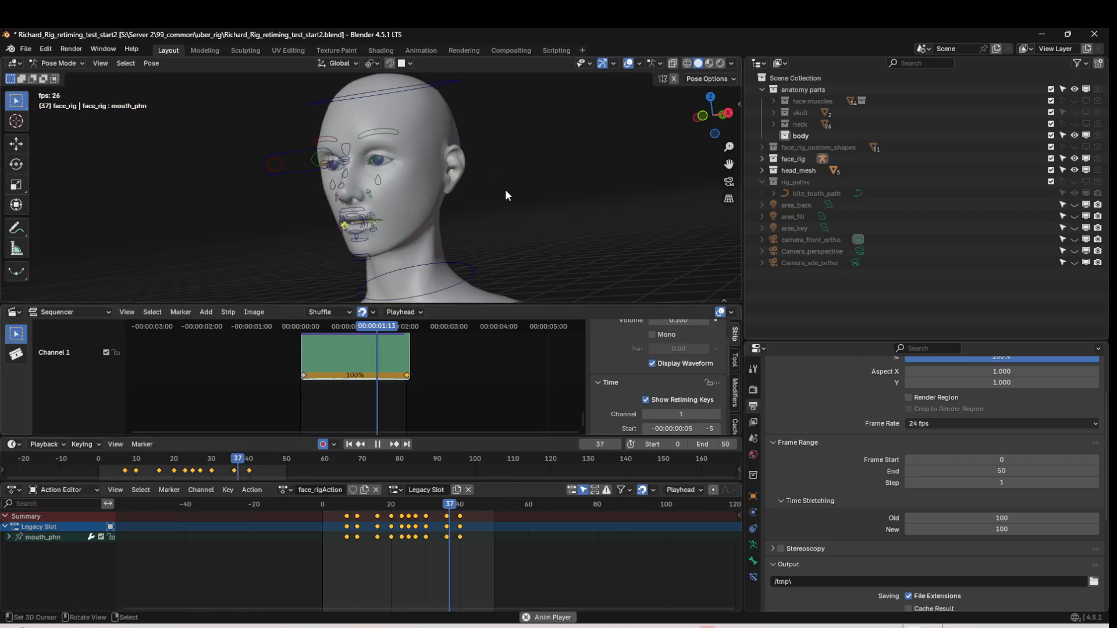
key(space)
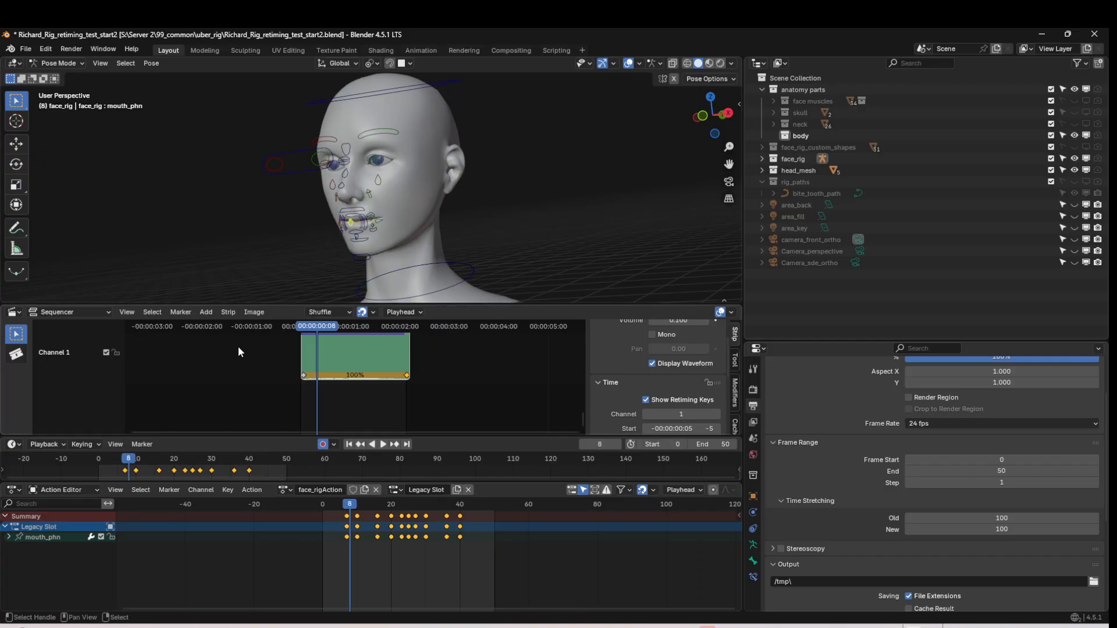
- Set the interpolation mode of all mouth_phn keyframes to Constant and play the animation back from frame 0
drag(246, 437, 250, 390)
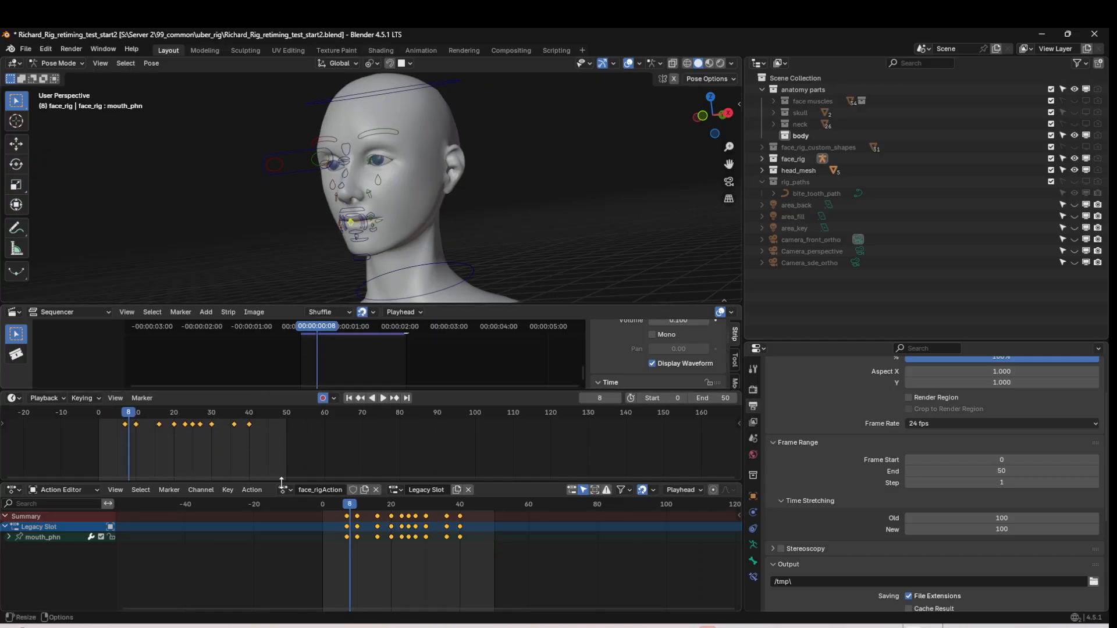
drag(281, 482, 282, 475)
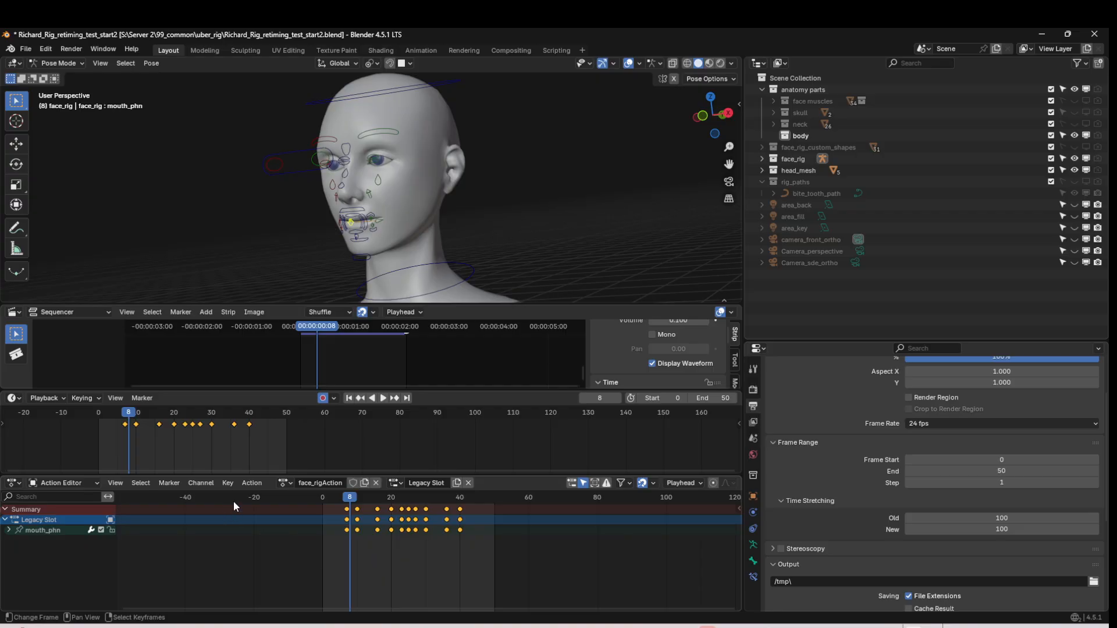
click(226, 483)
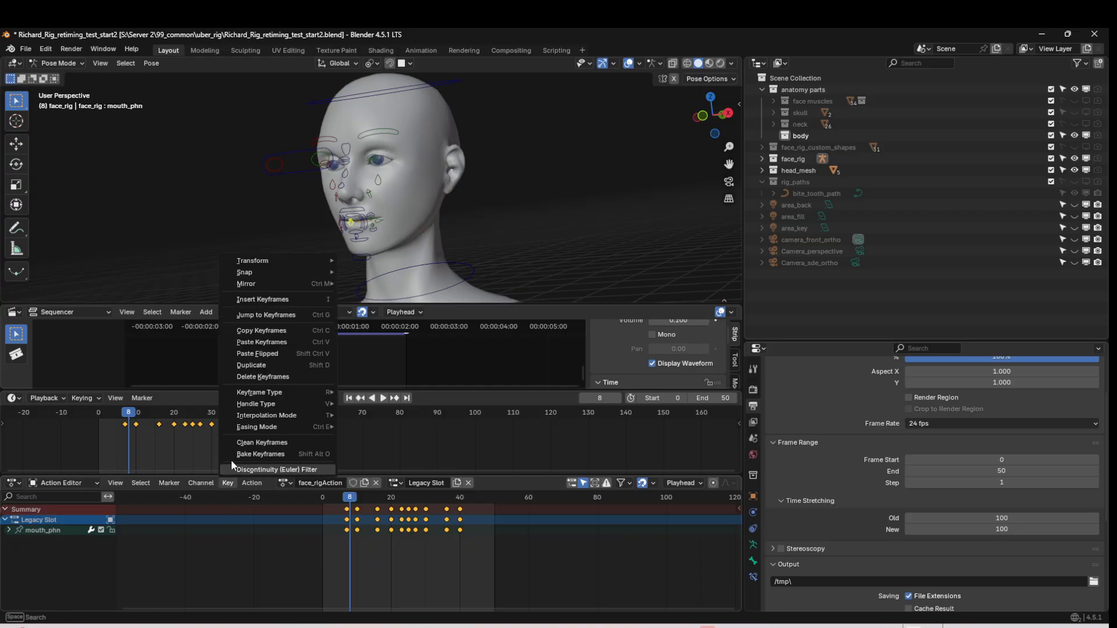
mouse_move(251, 415)
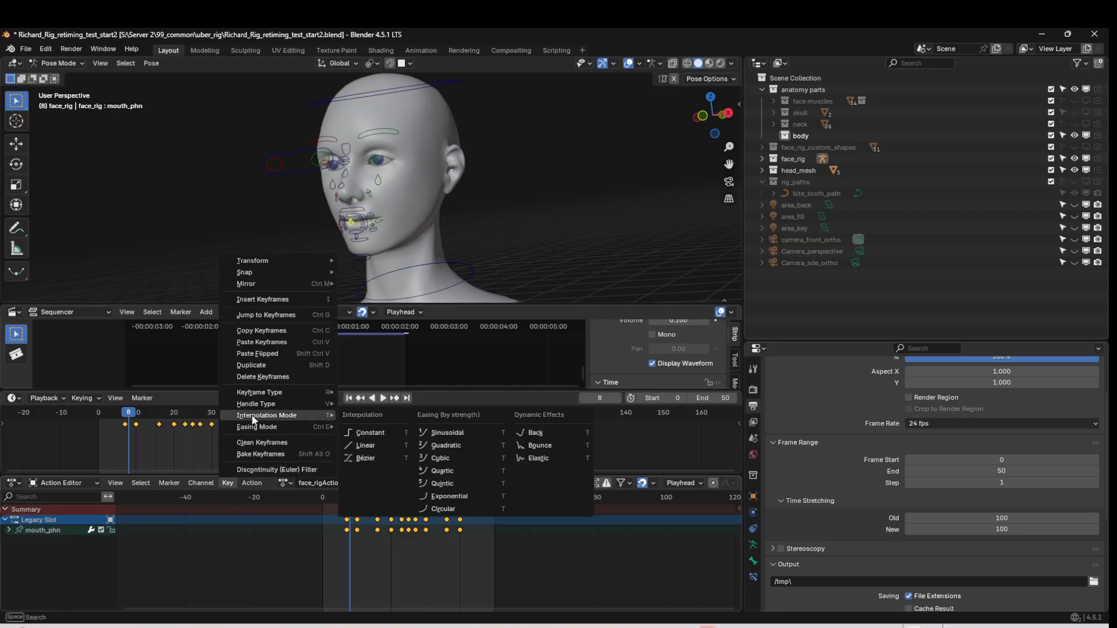
click(372, 432)
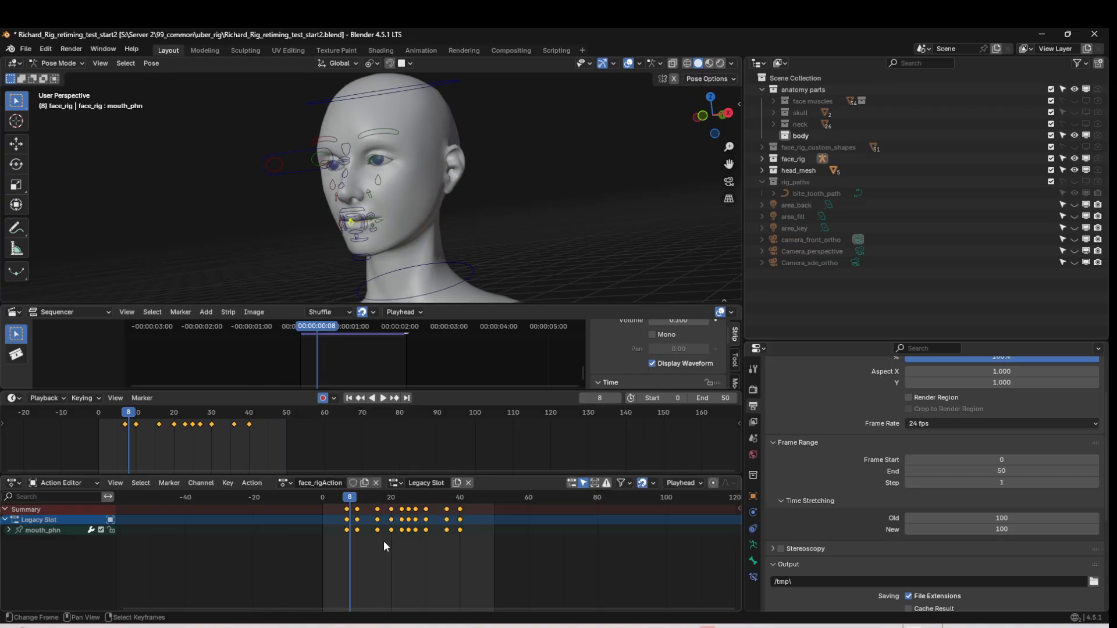
click(322, 515)
key(space)
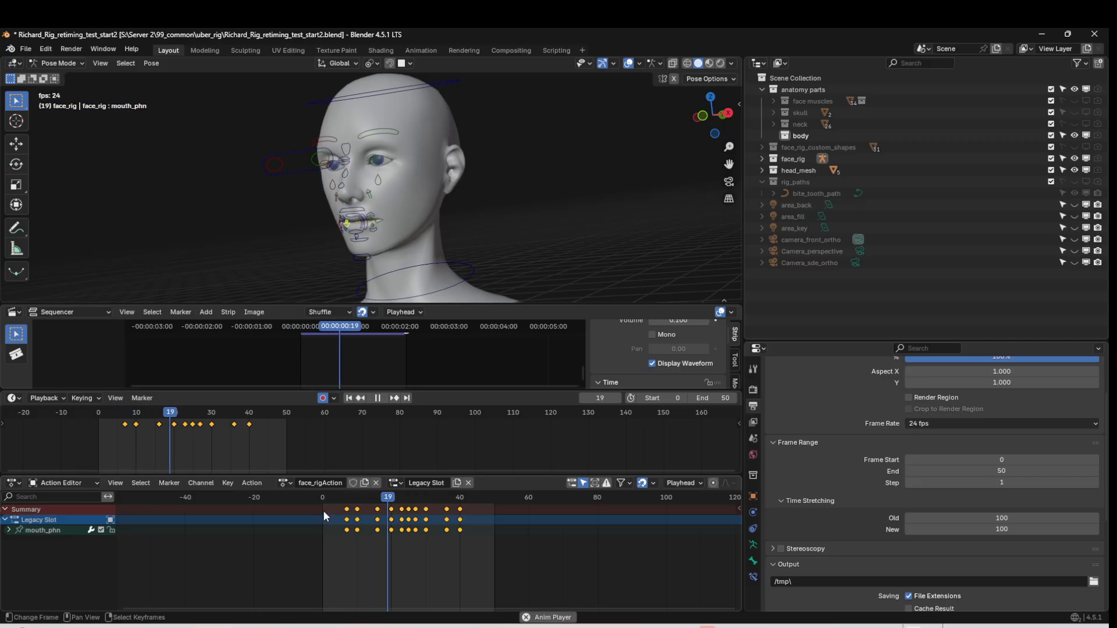
key(Escape)
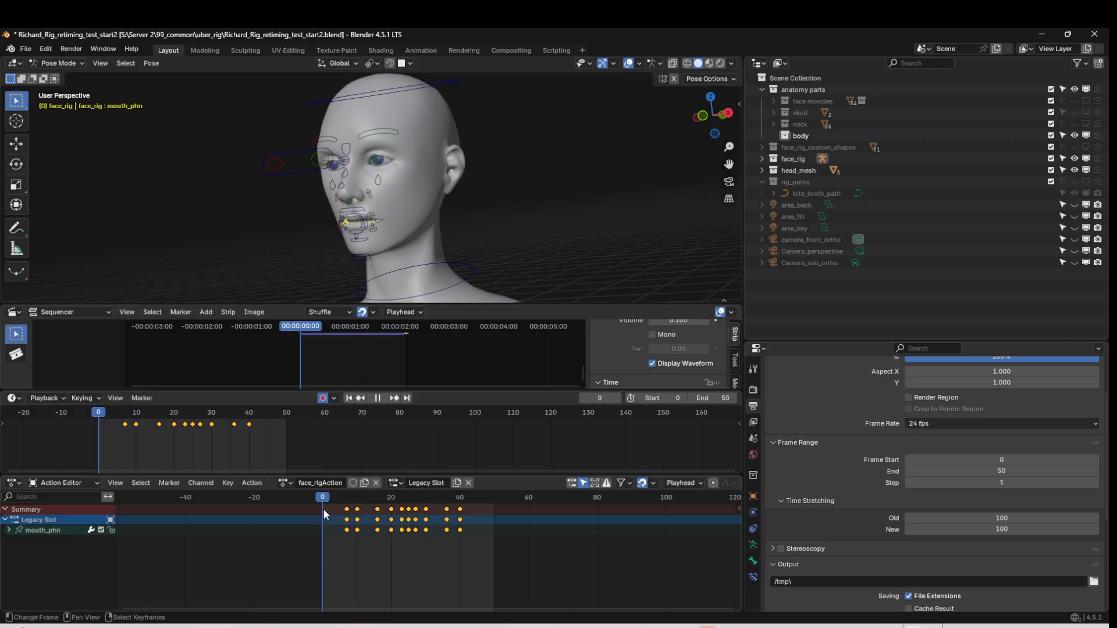
key(space)
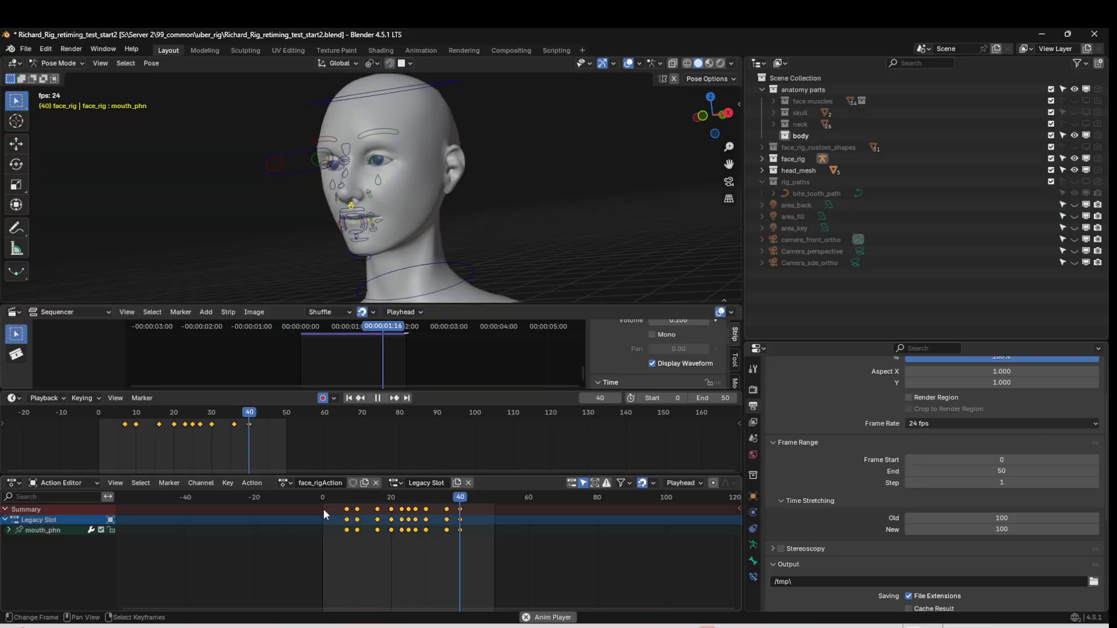
key(space)
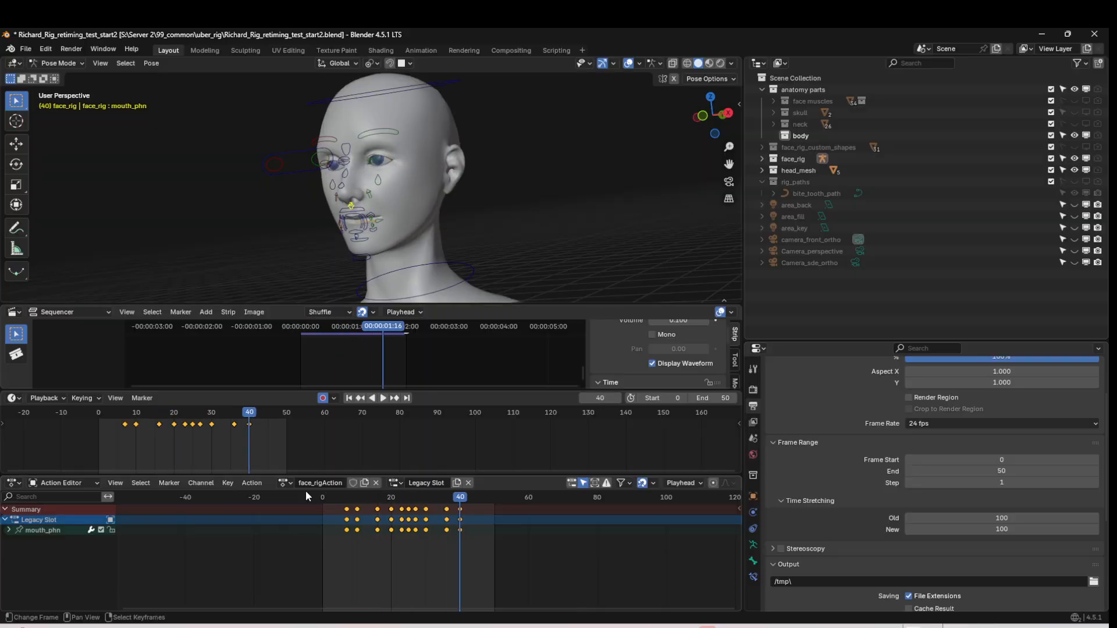
- Apply Constant interpolation to the selected keyframes again and replay the animation from the start
click(232, 482)
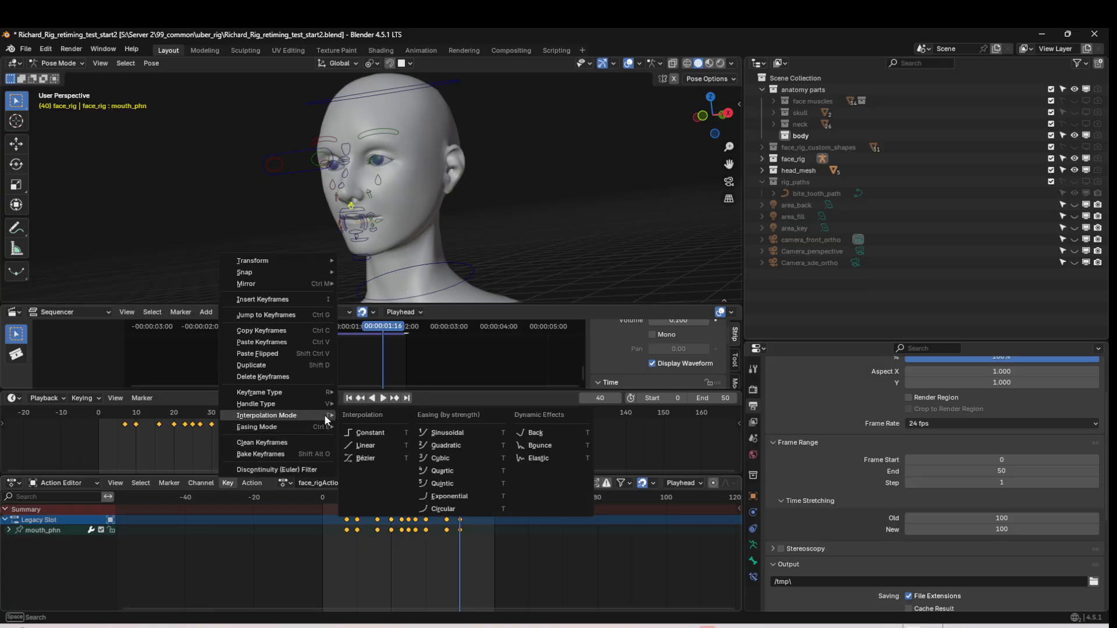
click(386, 434)
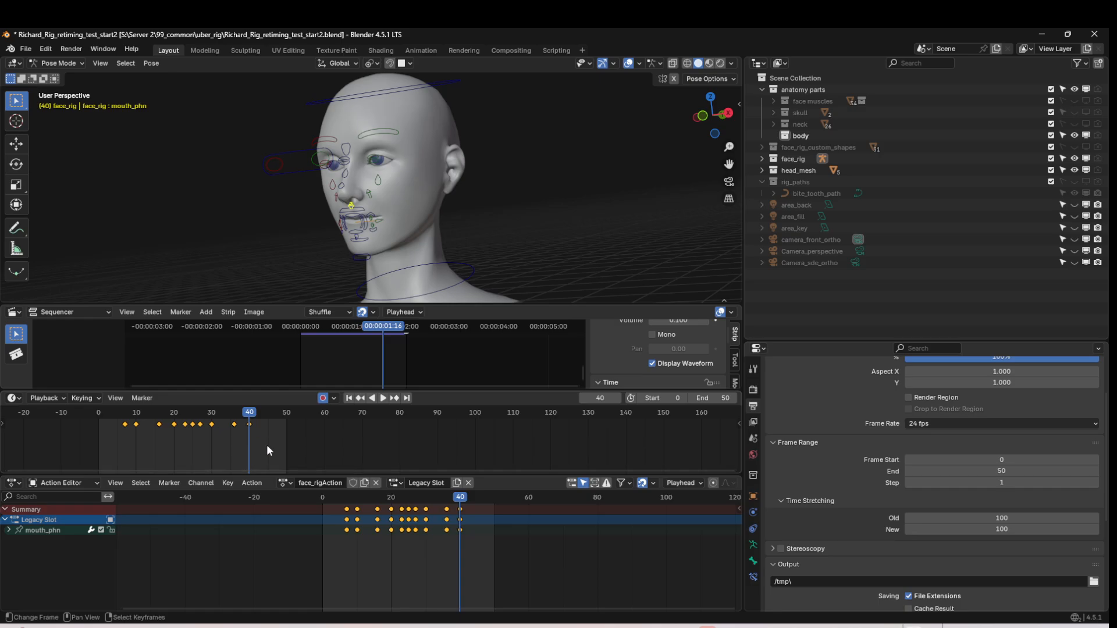
drag(461, 504, 319, 508)
key(space)
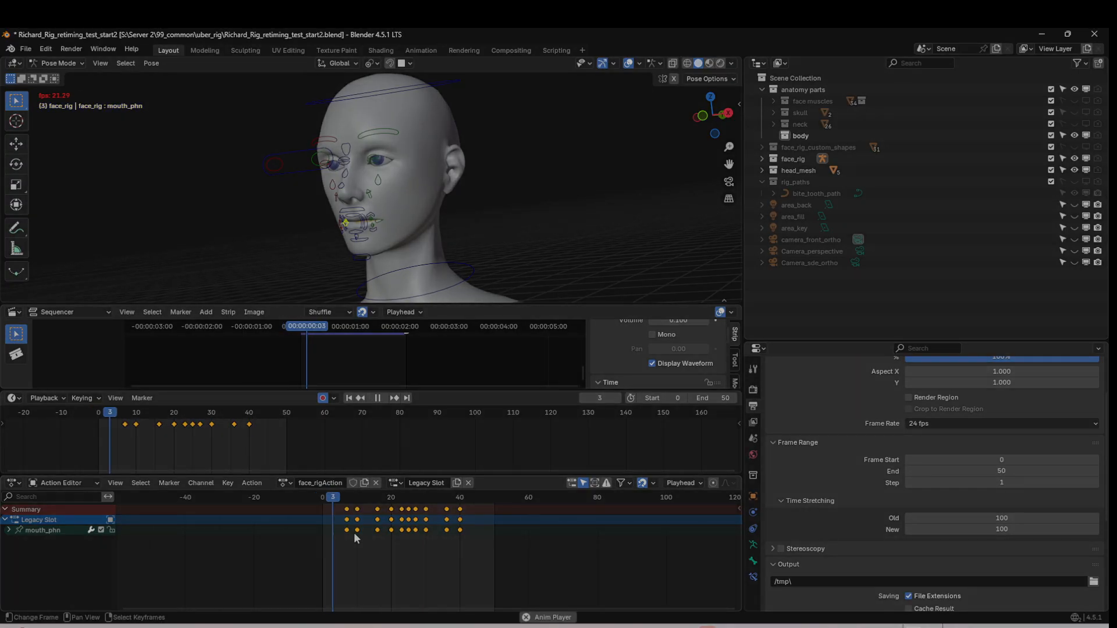